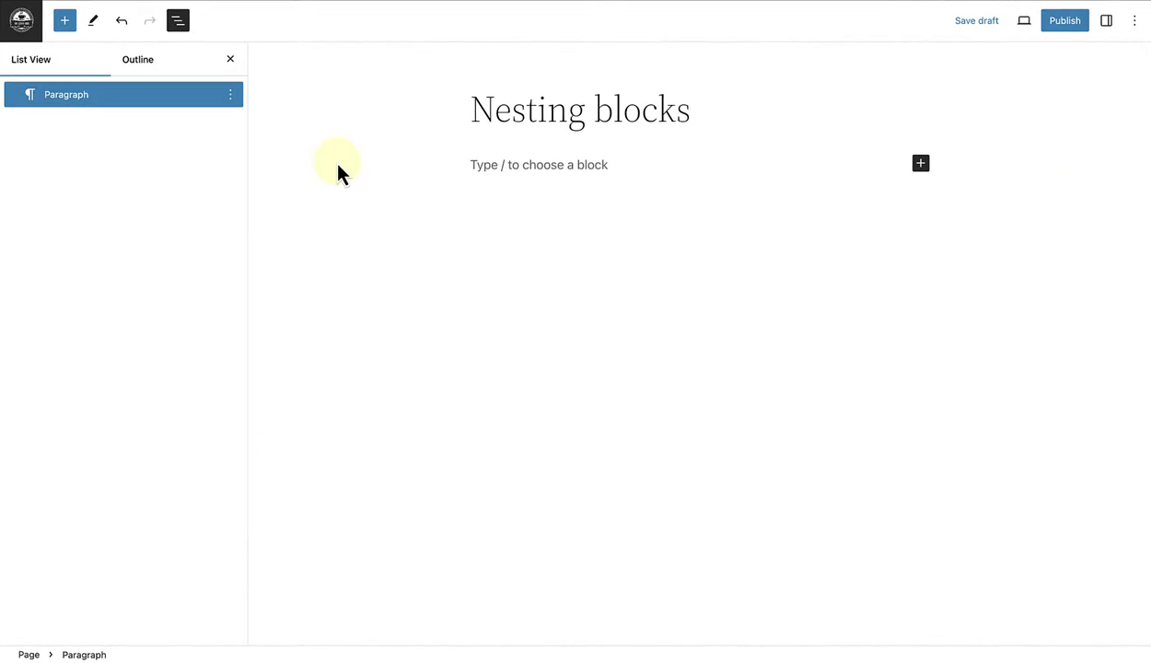
# - Insert a Group block below the page title using the single-container layout
pyautogui.write('/group')
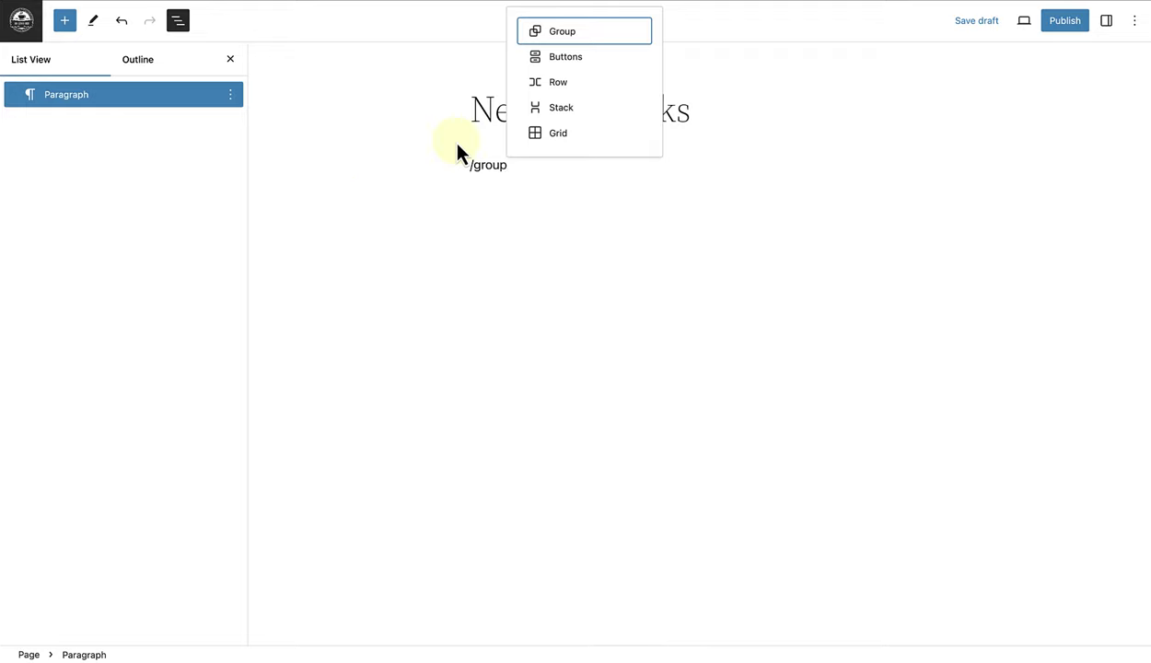
pyautogui.click(571, 31)
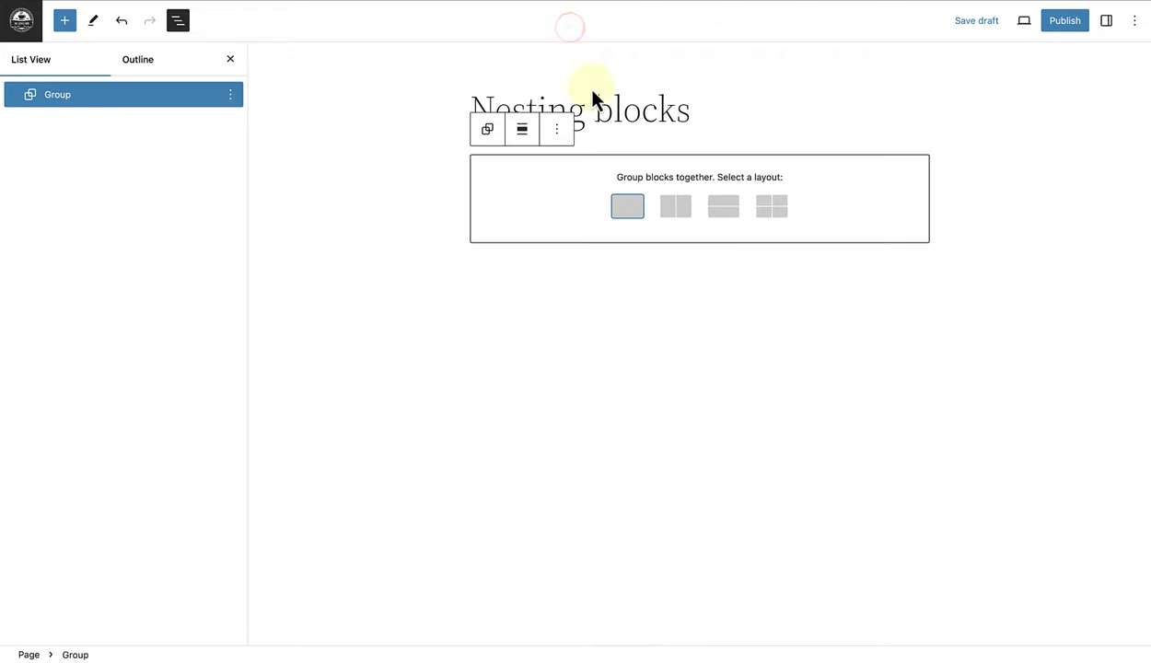
pyautogui.click(628, 210)
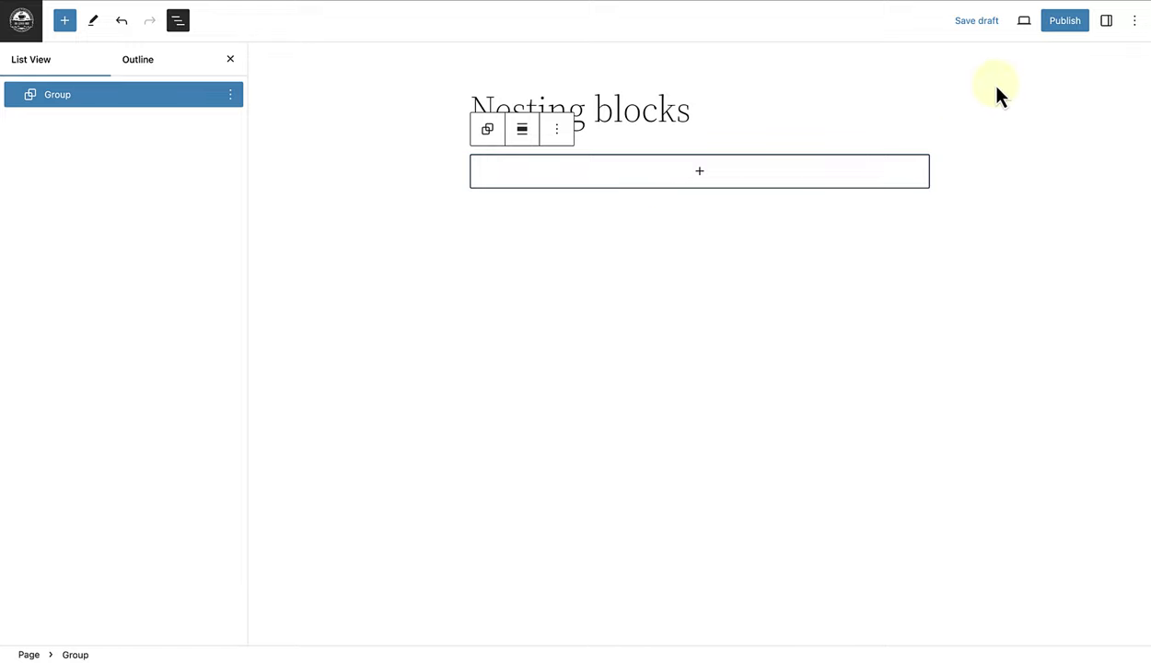
# - Turn off content width for the group's inner blocks and set the group's alignment to Wide width
pyautogui.click(1107, 22)
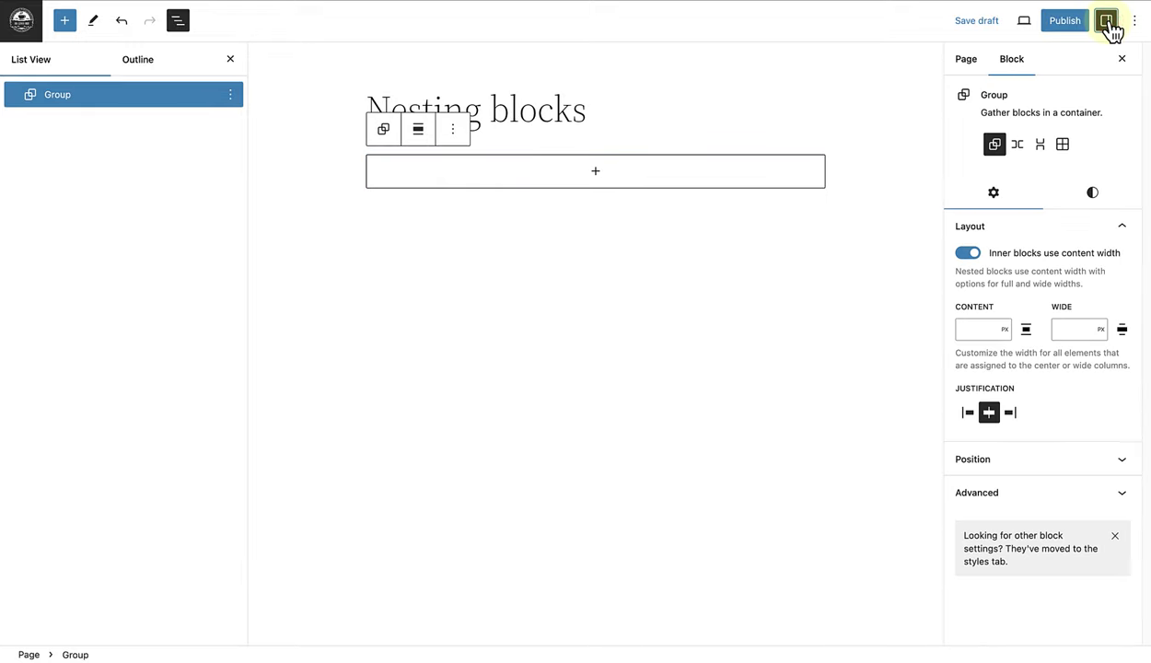
pyautogui.click(969, 254)
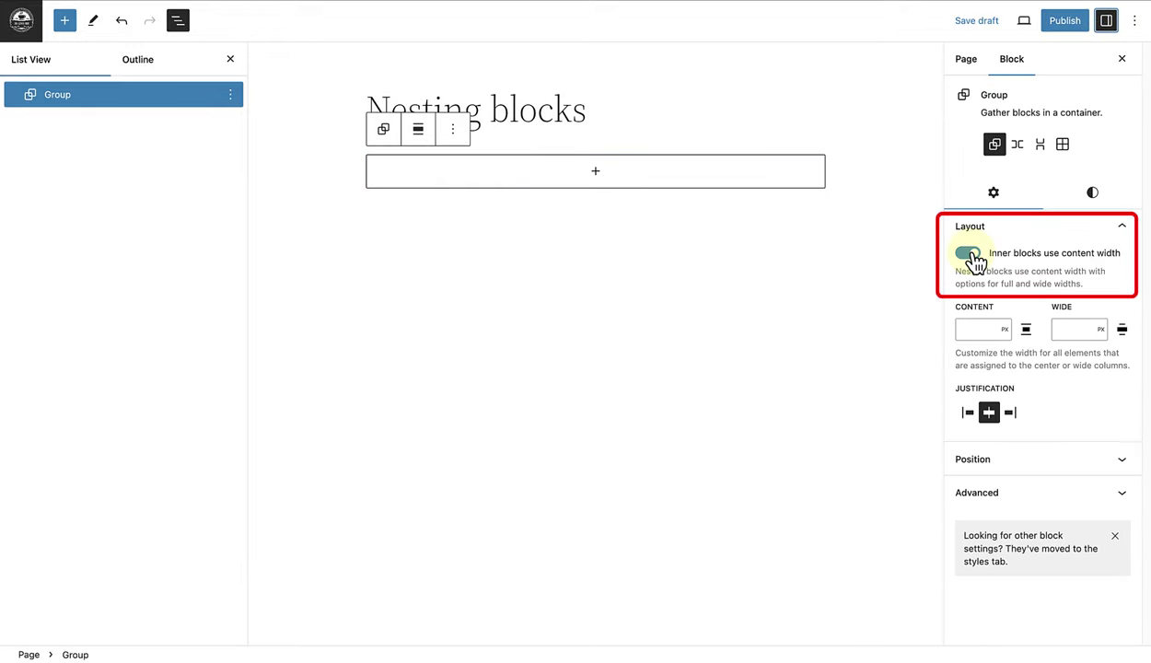
pyautogui.click(974, 258)
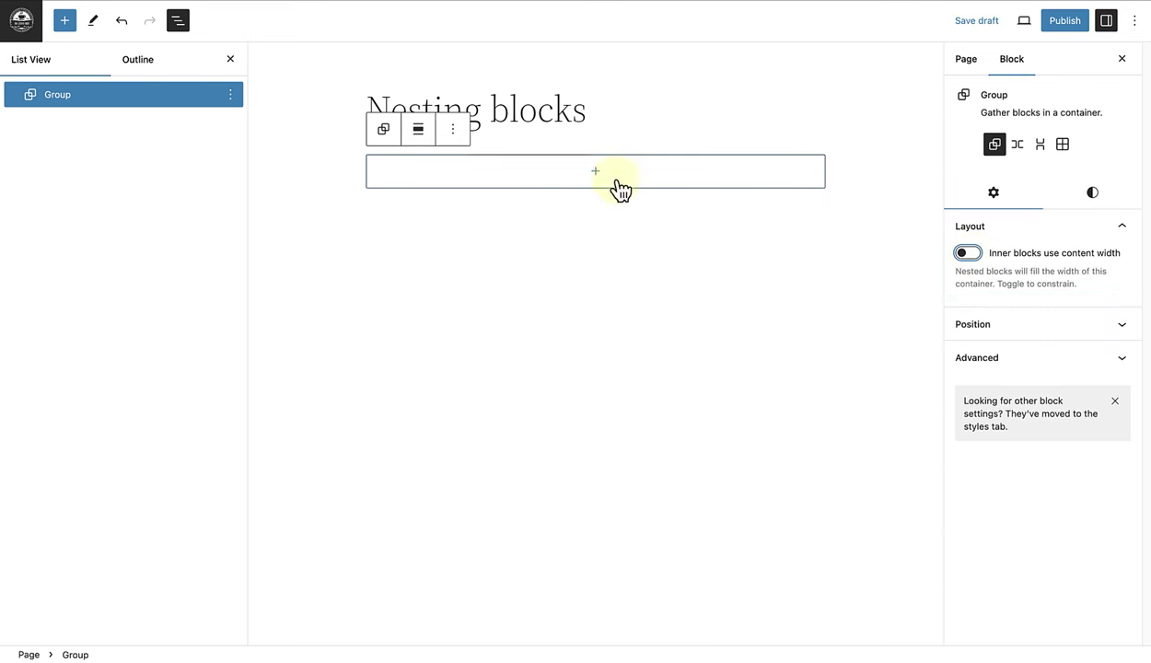
pyautogui.click(418, 130)
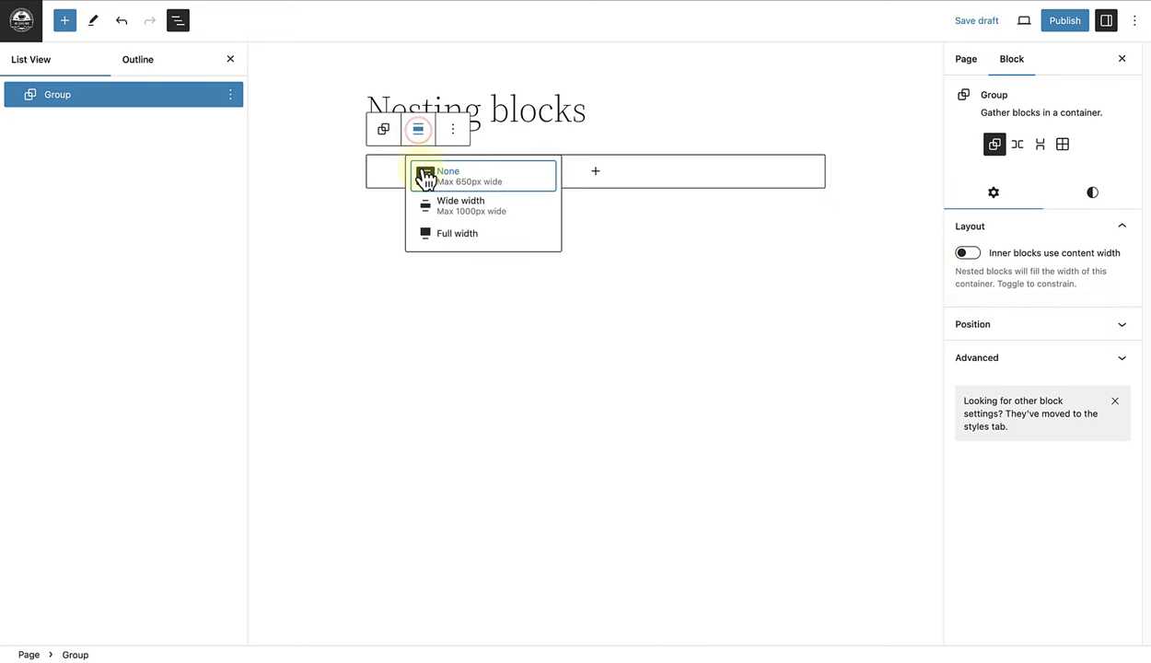
pyautogui.click(456, 204)
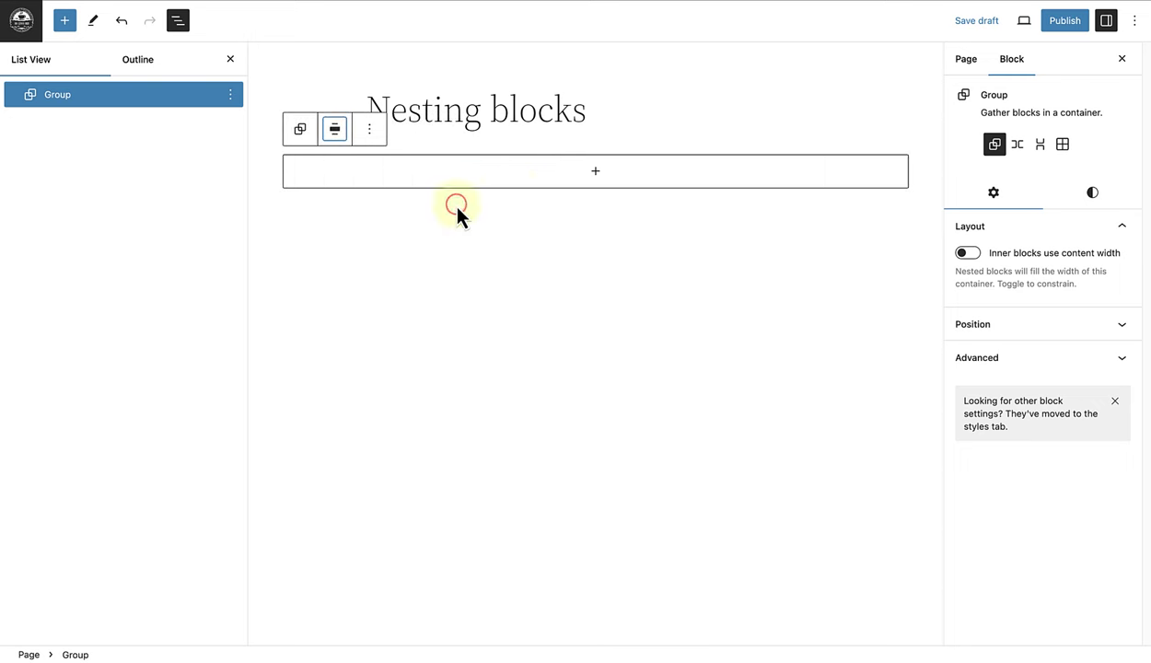
# - Add a heading inside the group reading "The art of traveling: Five tips"
pyautogui.click(597, 172)
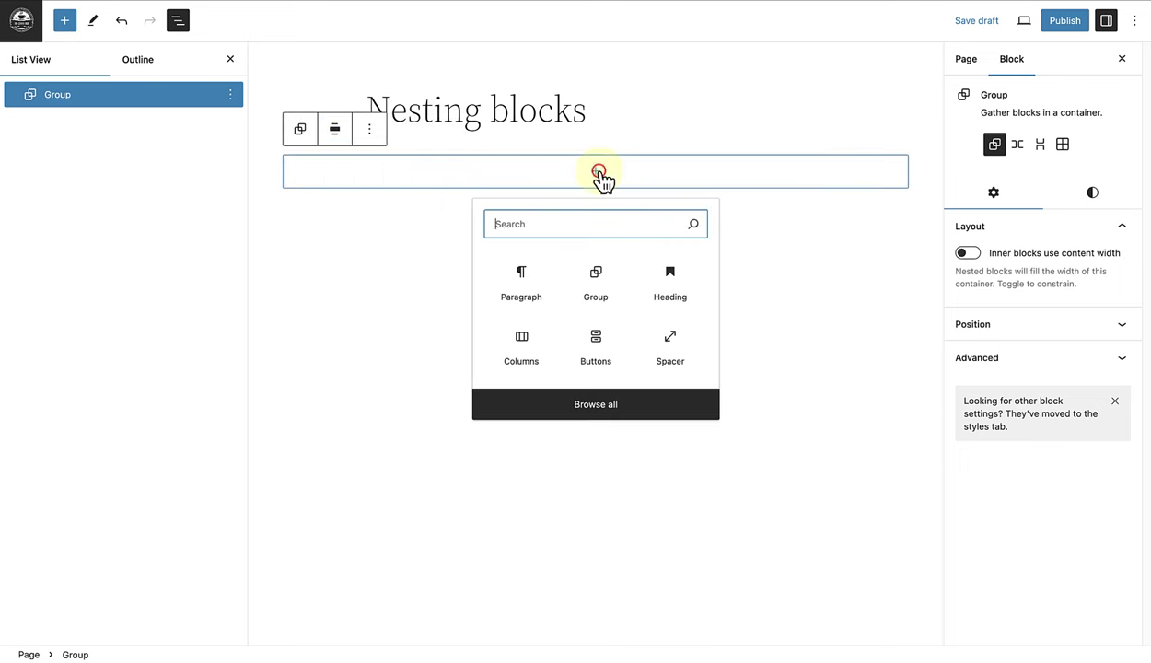
pyautogui.click(523, 274)
pyautogui.write('/heading')
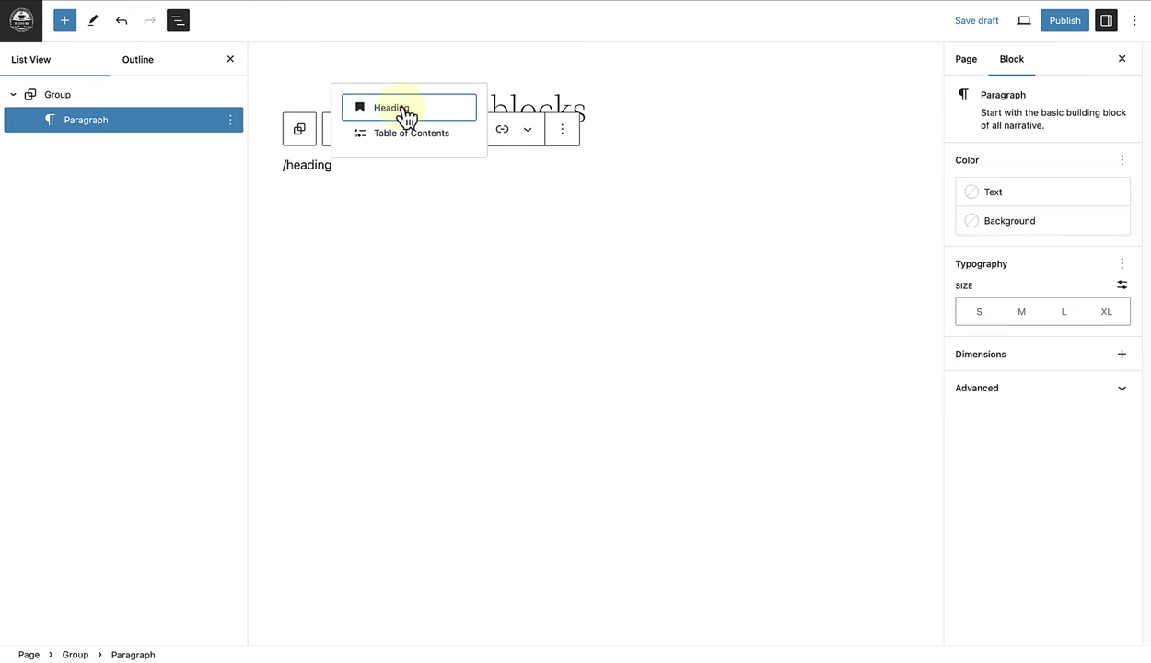
pyautogui.click(403, 111)
pyautogui.write('The art o')
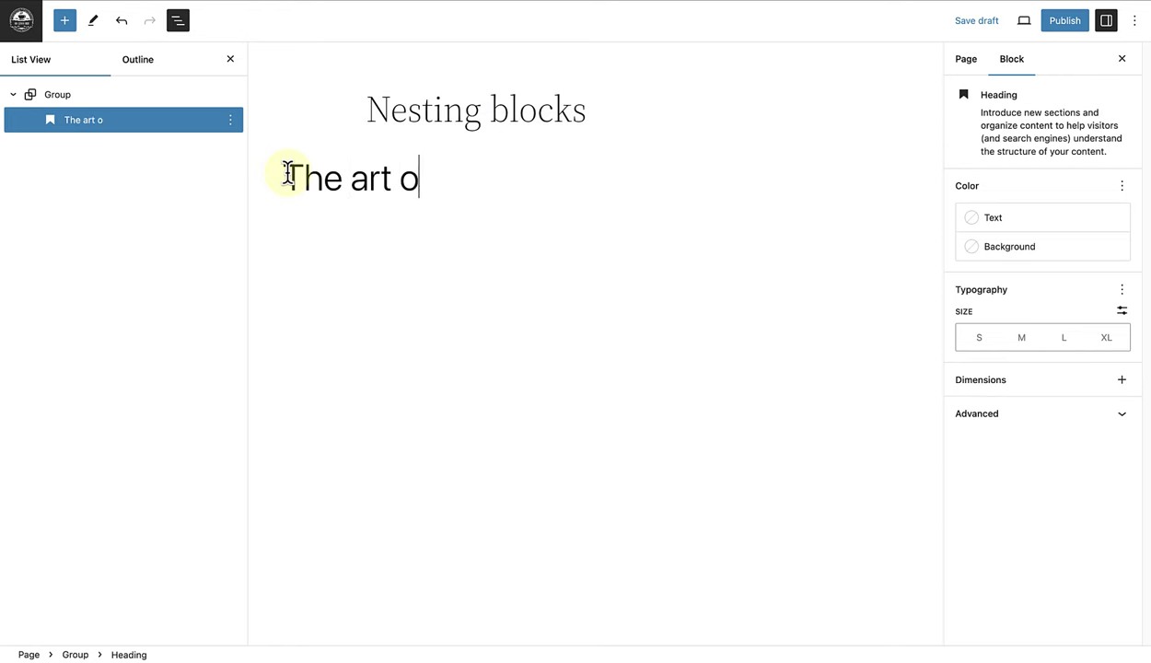
pyautogui.write('f traveling')
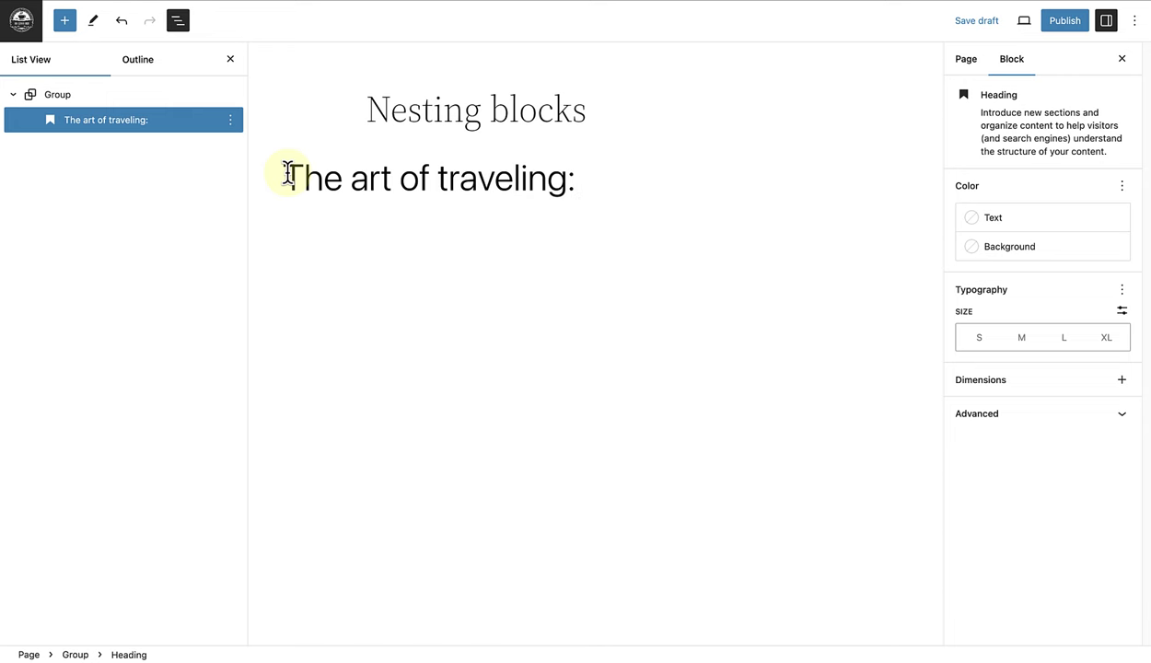
pyautogui.write(': Five tips')
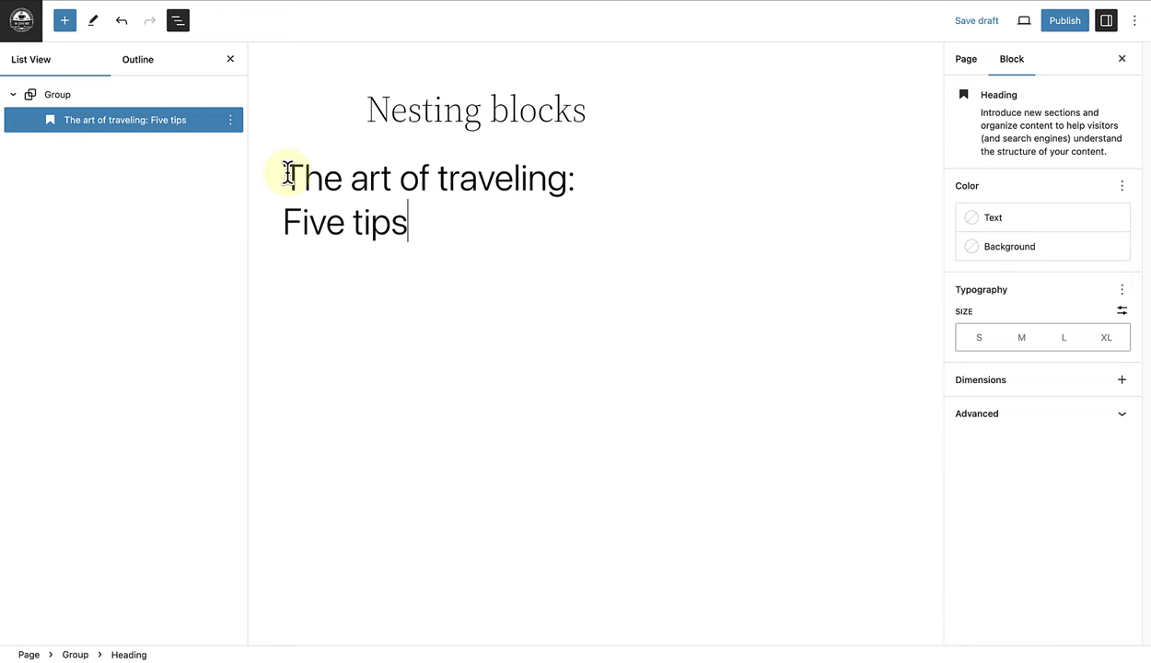
# - Insert a separator below the heading and give it the Wide Line style
pyautogui.press('Return')
pyautogui.write('/')
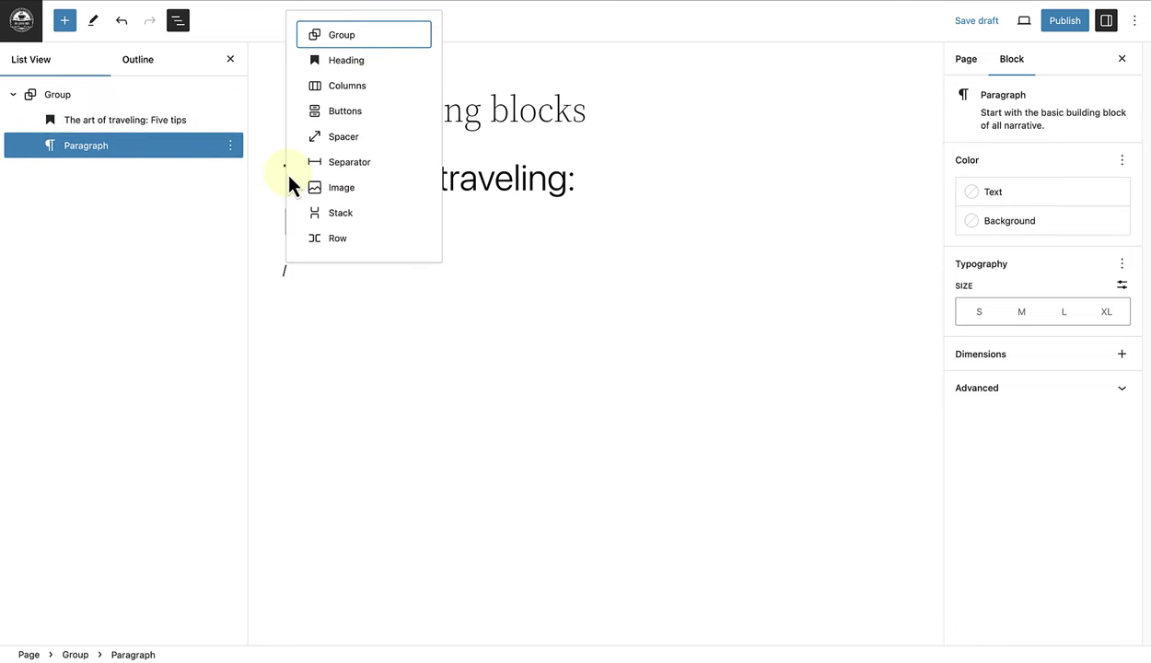
pyautogui.write('sep')
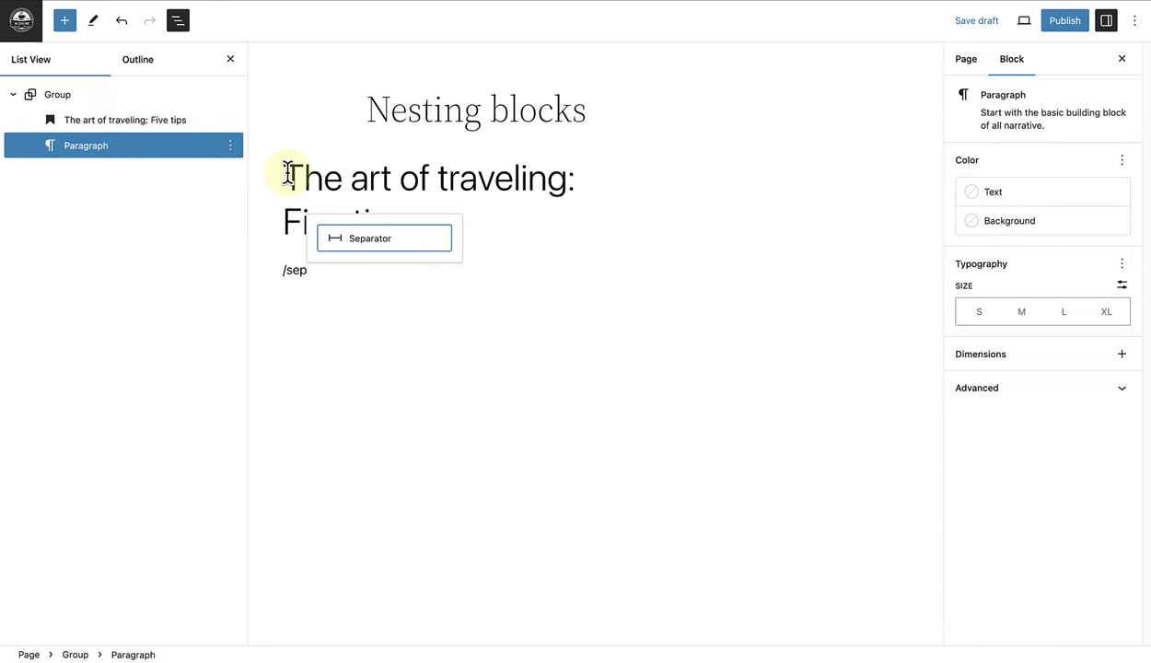
pyautogui.click(361, 239)
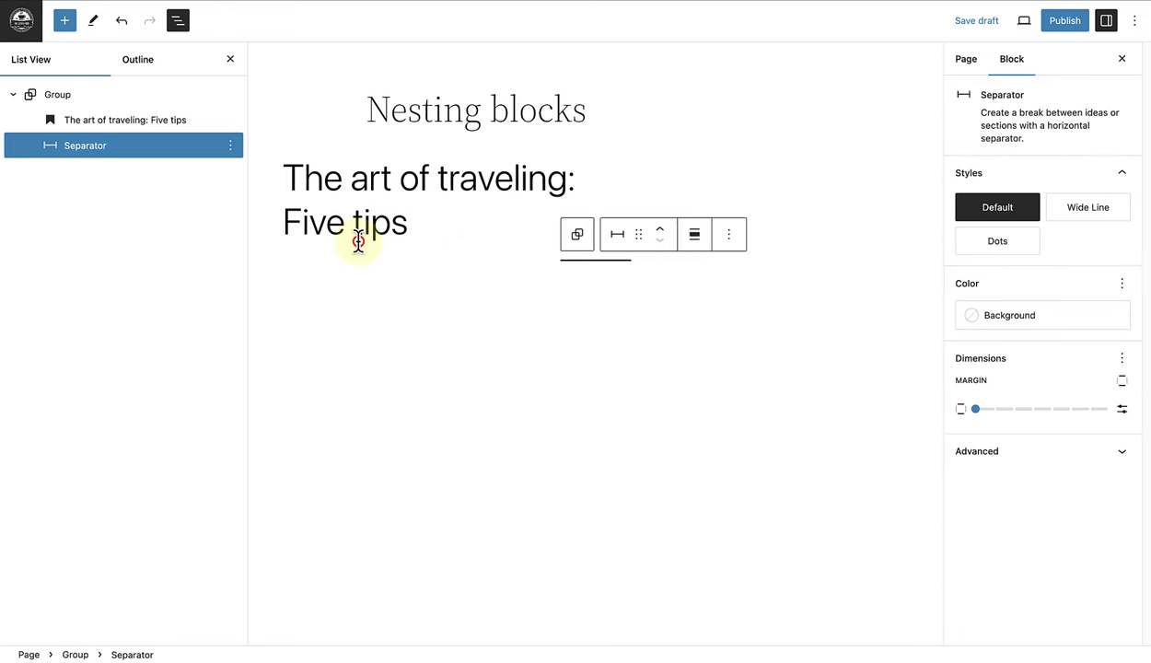
pyautogui.click(616, 235)
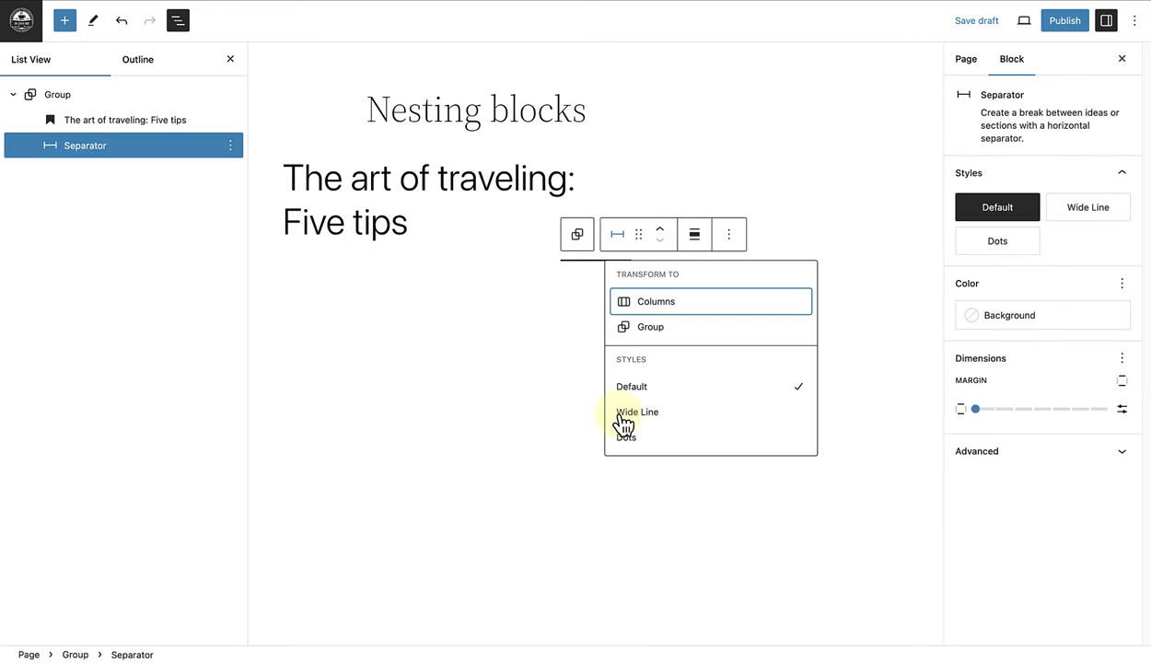
pyautogui.click(653, 419)
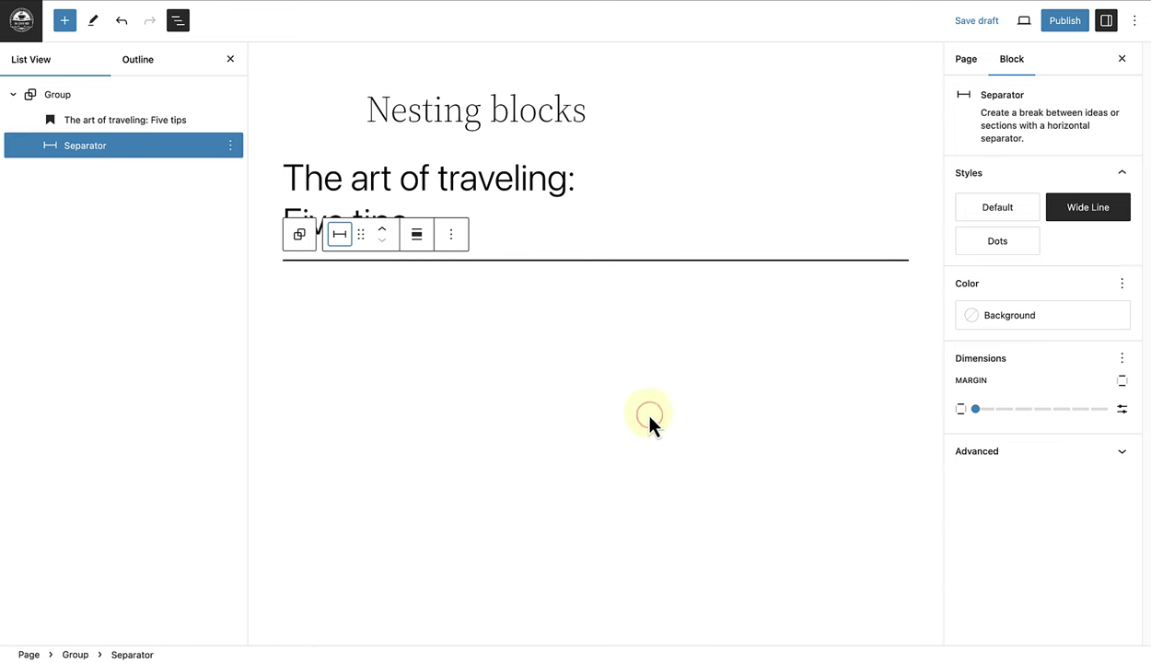
# - Add a Columns block after the separator with the 50 / 50 variation
pyautogui.click(451, 237)
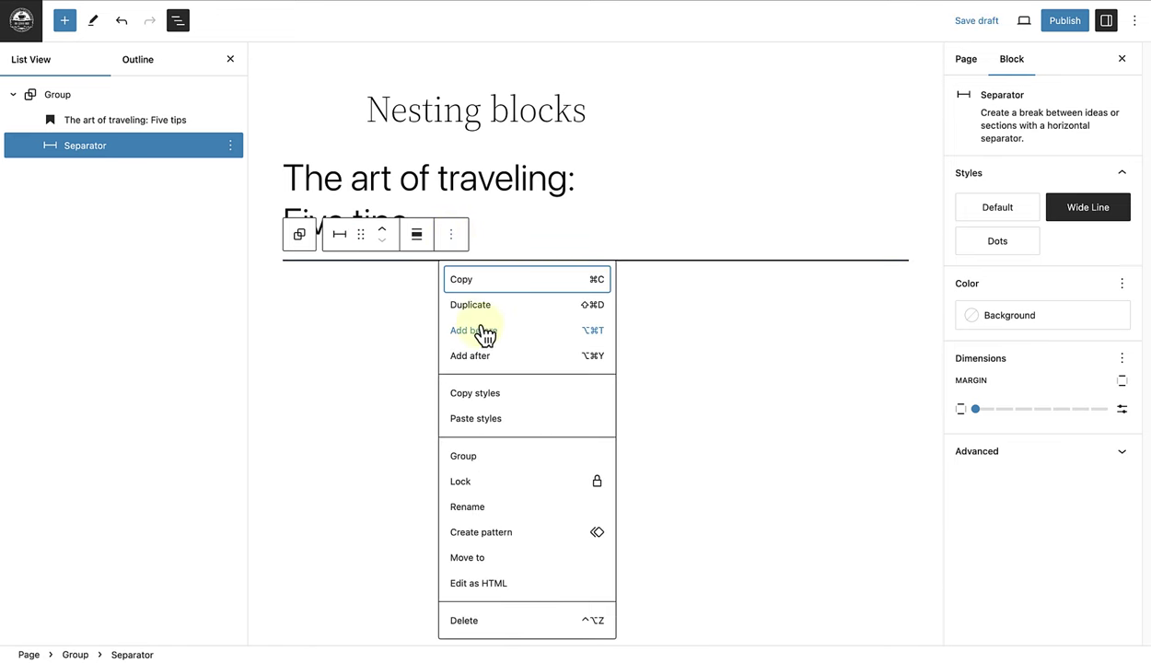
pyautogui.click(482, 355)
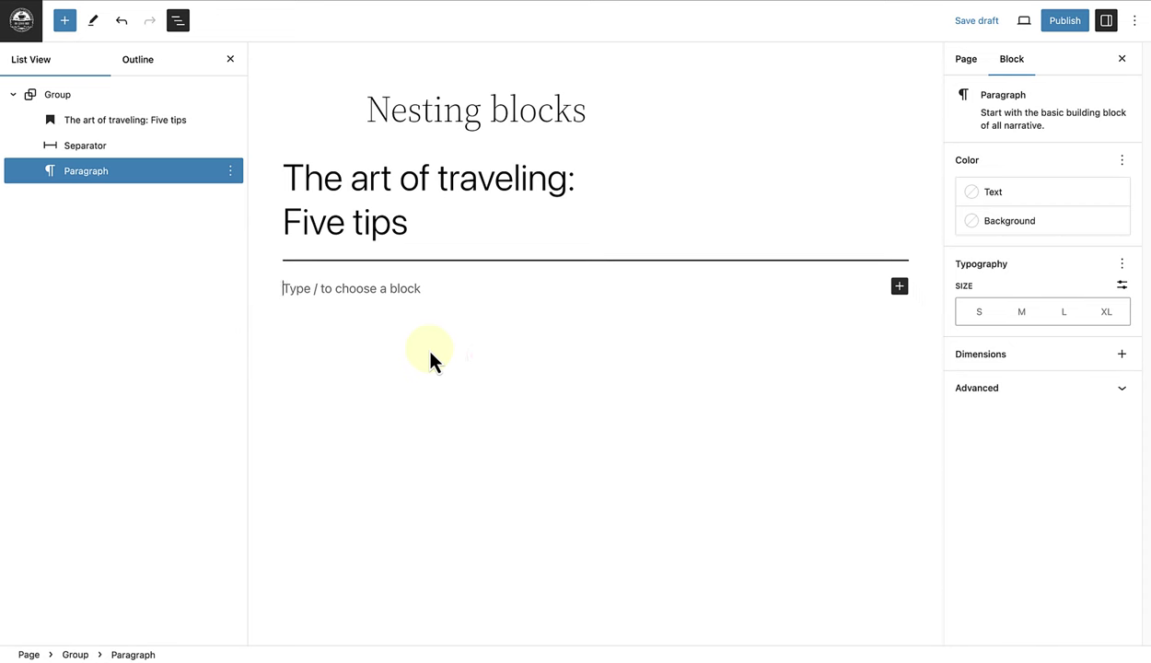
pyautogui.write('/column')
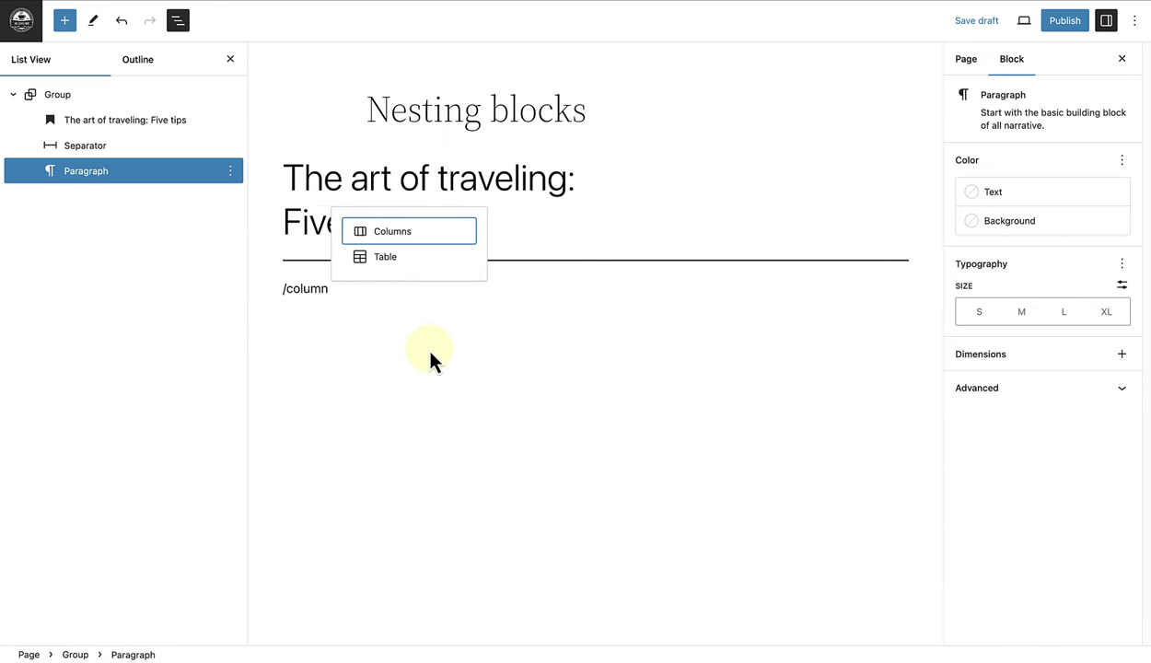
pyautogui.click(421, 232)
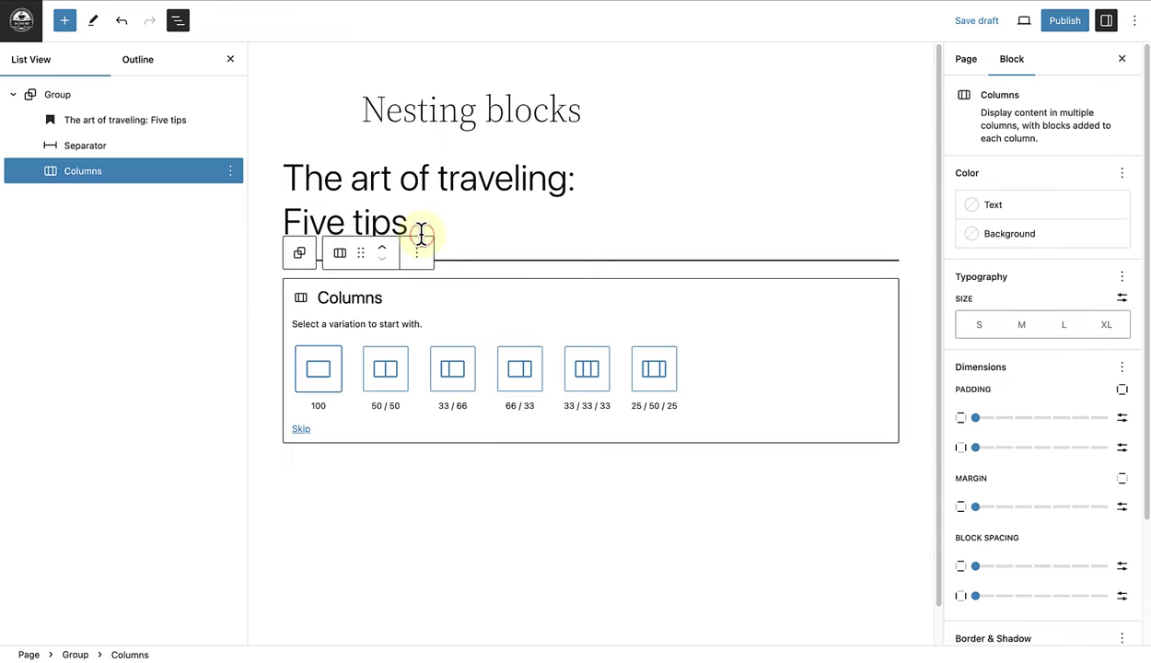
pyautogui.click(385, 370)
# - Fill the first column with one paragraph containing the "Lorem ipsum dolor sit amet" placeholder passage twice
pyautogui.click(431, 296)
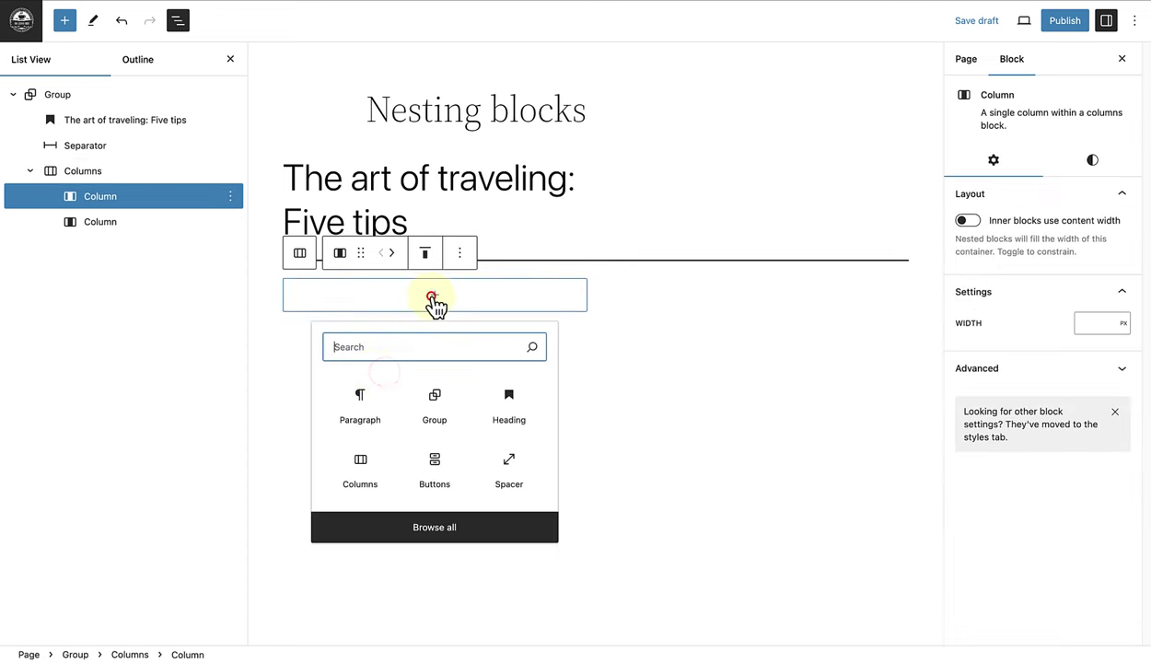
pyautogui.click(356, 412)
pyautogui.write('Lorem ipsum dolor sit amet, consectetur adipisicing elit, sed do eiusmod tempor incididunt ut labore et dolore magna aliqua. Ut enim ad minim veniam, quis nostrud exercitation ullamco laboris nisi ut aliquip ex ea commodo consequat.')
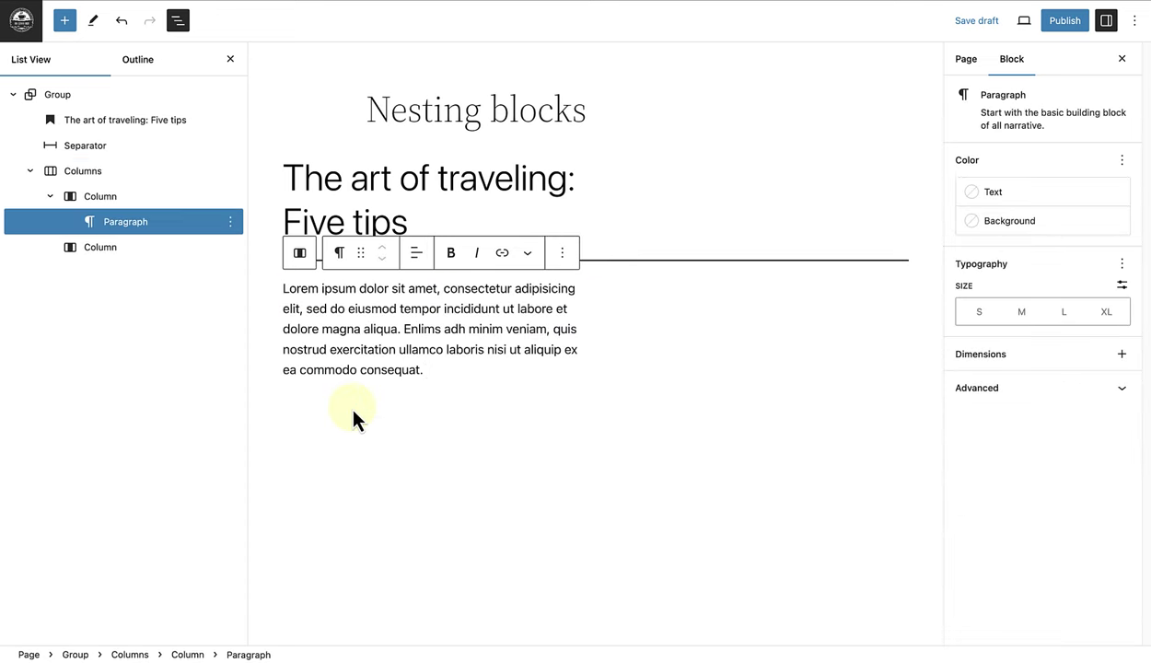
pyautogui.write('Lorem ipsum dolor sit amet, consectetur adipisicing elit, sed do eiusmod tempor incididunt ut labore et dolore magna aliqua. Enlims adh minim veniam, quis nostrud exercitation ullamco laboris nisi ut aliquip ex ea commodo consequat.')
# - Fill the second column with two separate paragraphs of the "Lorem ipsum dolor sit amet" placeholder passage
pyautogui.click(101, 247)
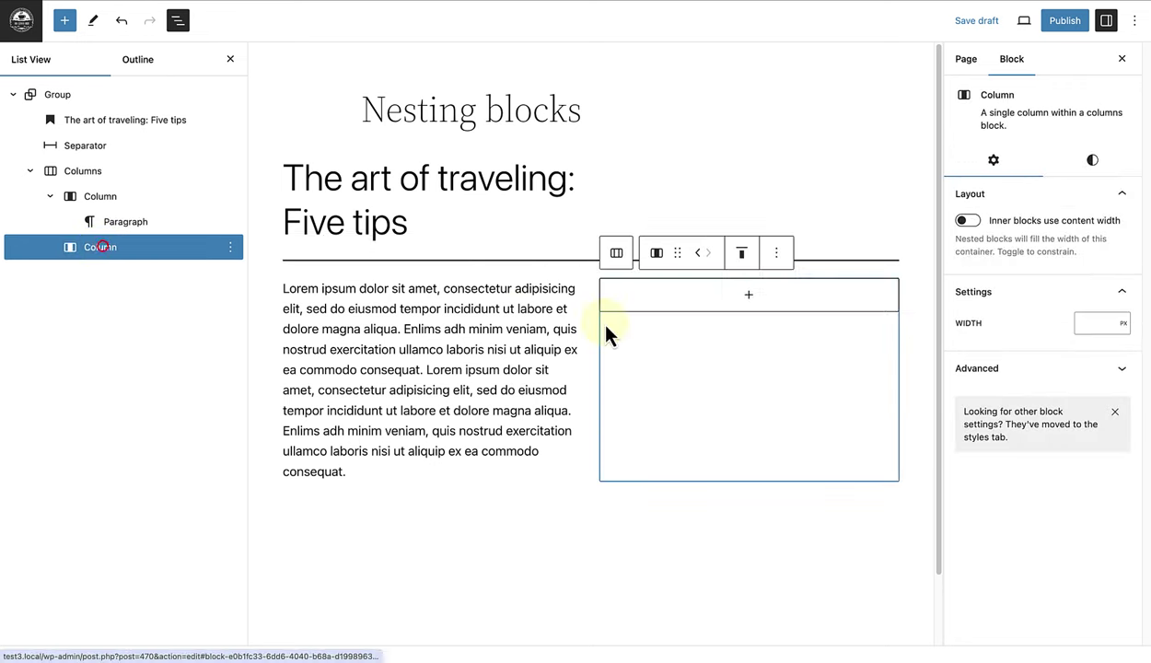
pyautogui.click(748, 294)
pyautogui.click(659, 405)
pyautogui.write('Lorem ipsum dolor sit amet, consectetur adipisicing elit, sed do eiusmod tempor incididunt ut labore et dolore magna aliqua. Enlims adh minim veniam, quis nostrud exercitation ullamco laboris nisi ut aliquip ex ea commodo consequat.')
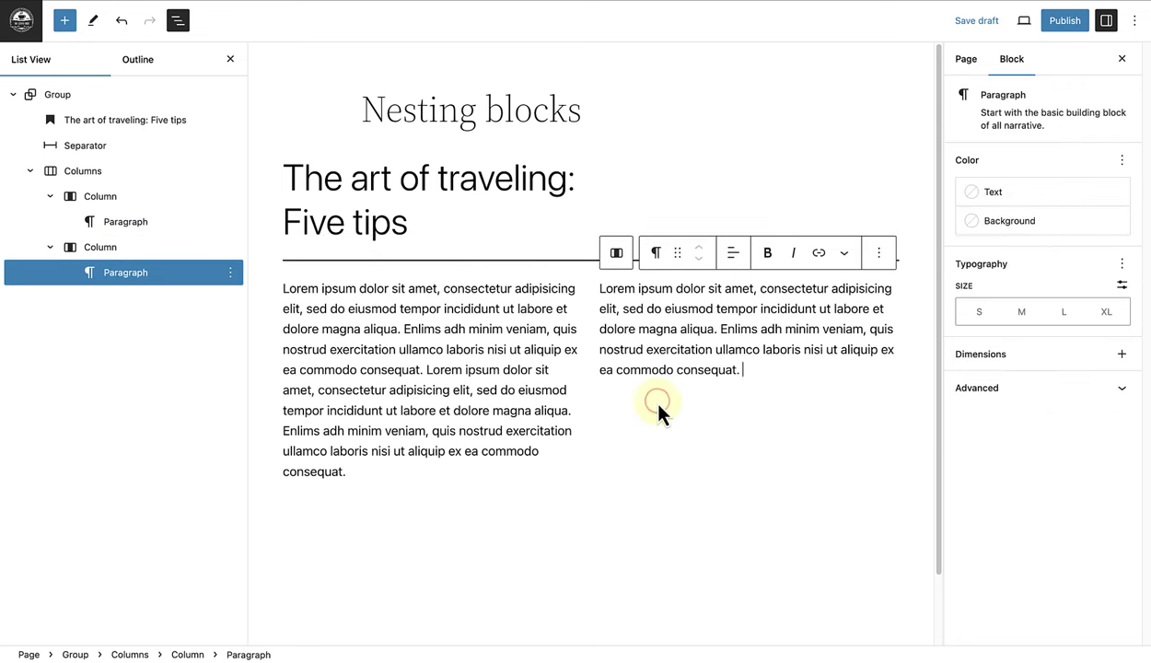
pyautogui.press('Return')
pyautogui.write('Lorem ipsum dolor sit amet, consectetur adipisicing elit, sed do eiusmod tempor incididunt ut labore et dolore magna aliqua. Enlims adh minim veniam, quis nostrud exercitation ullamco laboris nisi ut aliquip ex ea commodo consequat.')
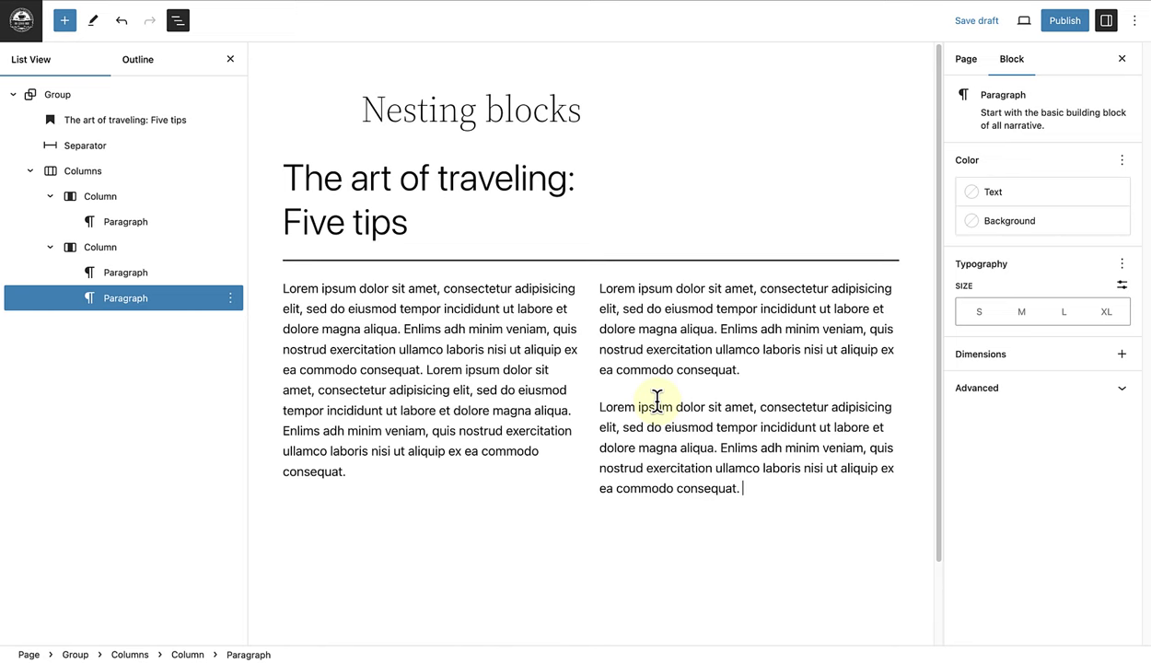
# - Enable the Appearance typography option for the "The art of traveling: Five tips" heading and set it to Thin
pyautogui.click(196, 121)
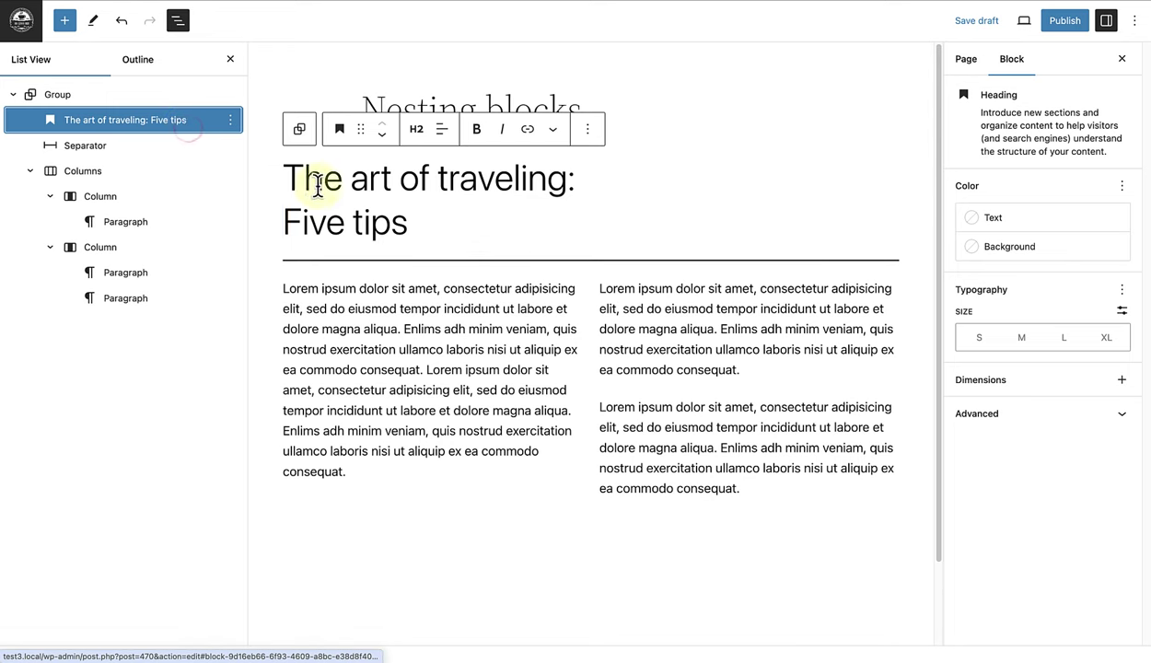
pyautogui.click(1121, 291)
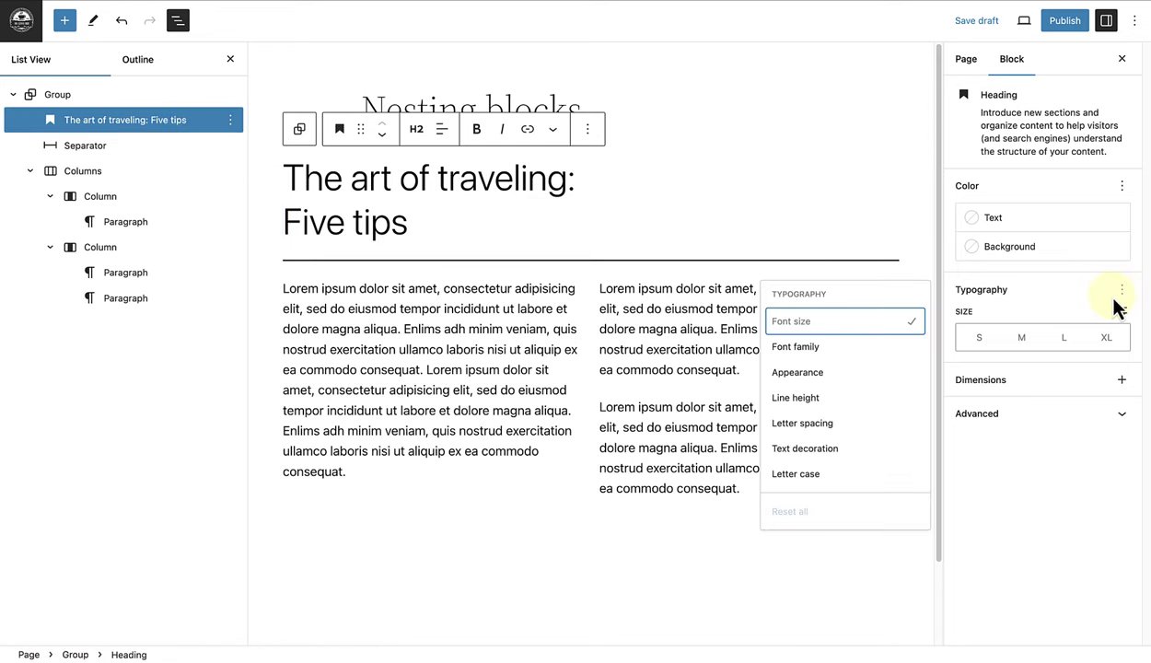
pyautogui.click(797, 373)
pyautogui.click(985, 394)
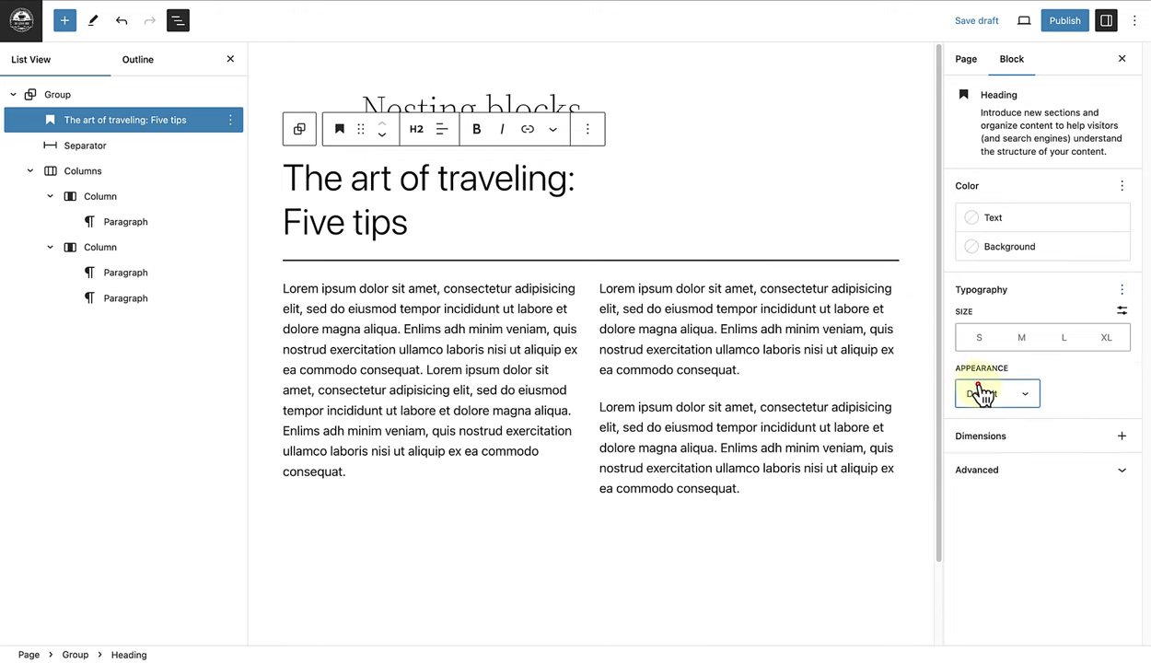
pyautogui.click(978, 416)
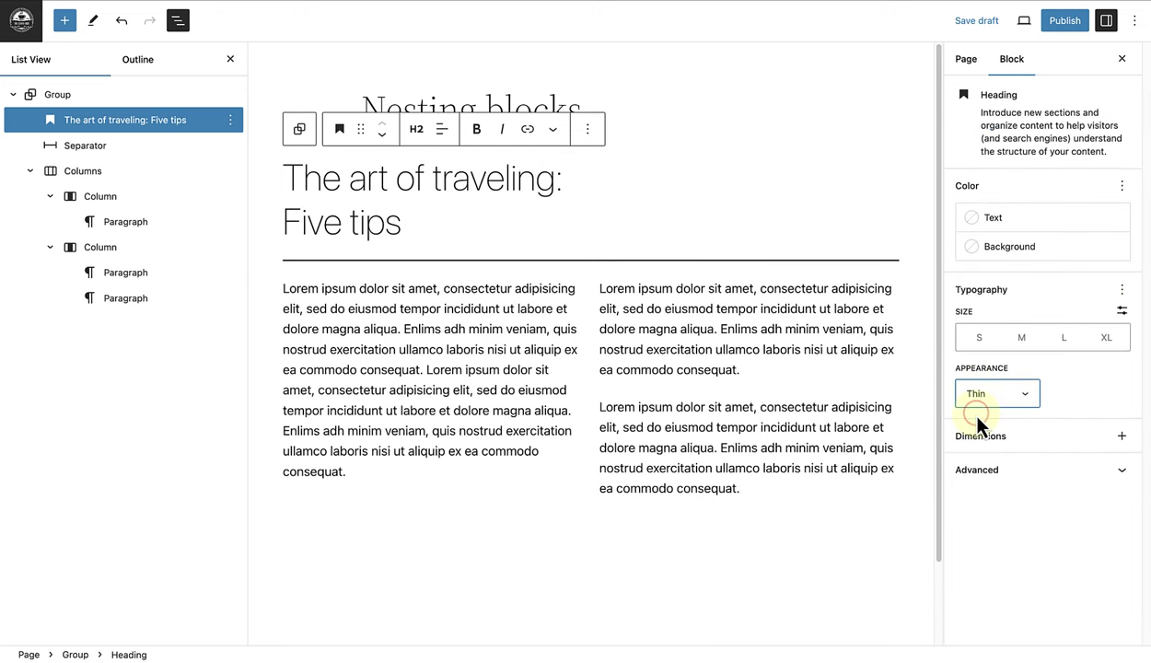
# - Set a custom font size of 5 rem for the heading
pyautogui.click(1122, 311)
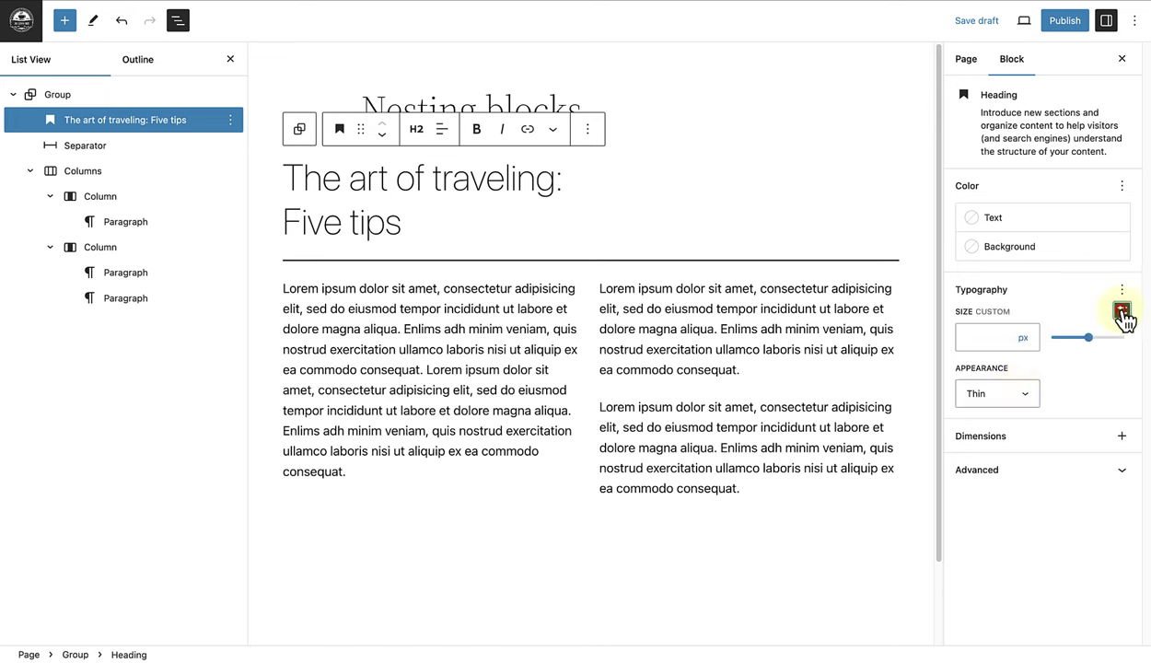
pyautogui.click(1024, 338)
pyautogui.click(1024, 369)
pyautogui.click(982, 342)
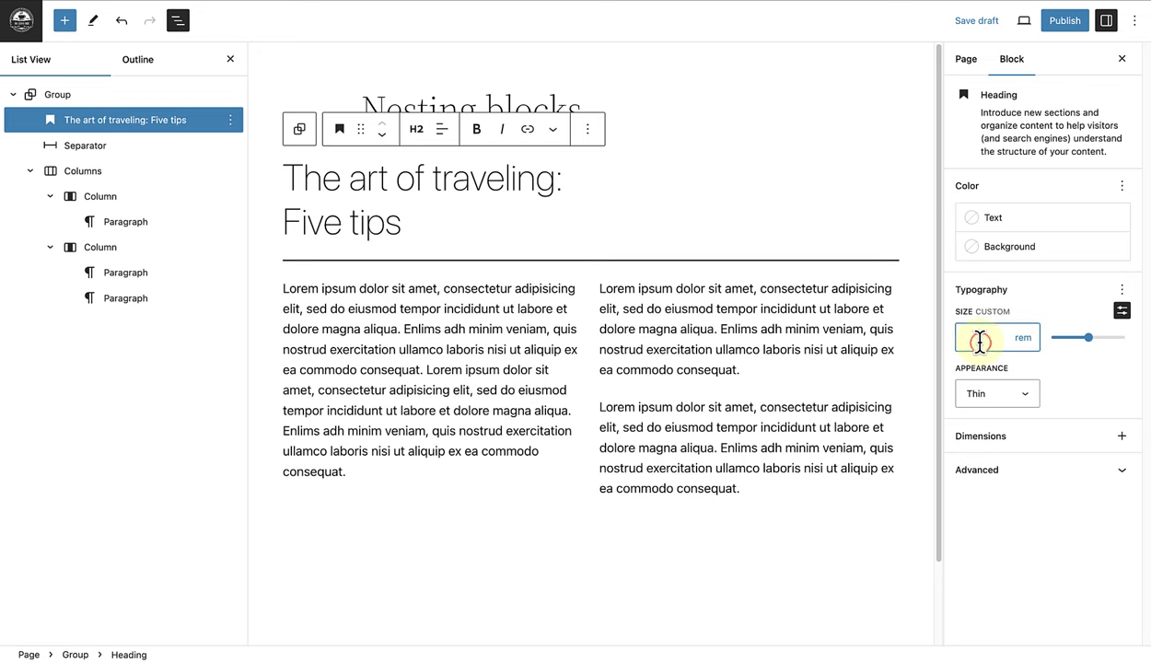
pyautogui.write('5')
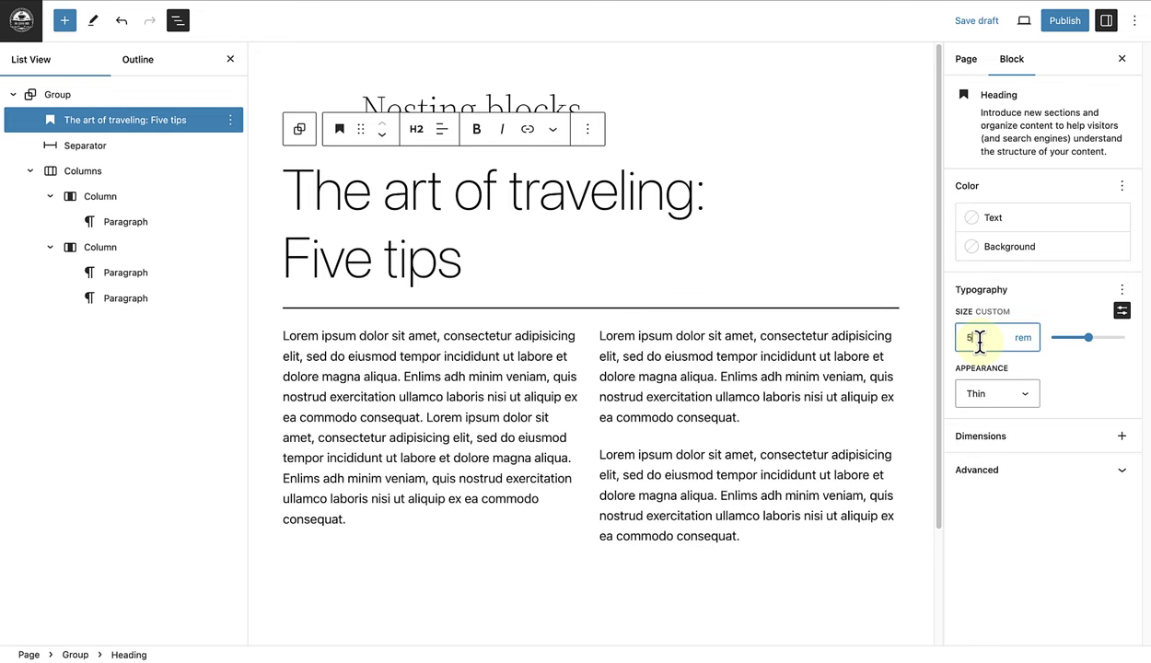
# - Enable the Letter case typography option for the "The art of traveling: Five tips" heading and set it to uppercase
pyautogui.click(1122, 289)
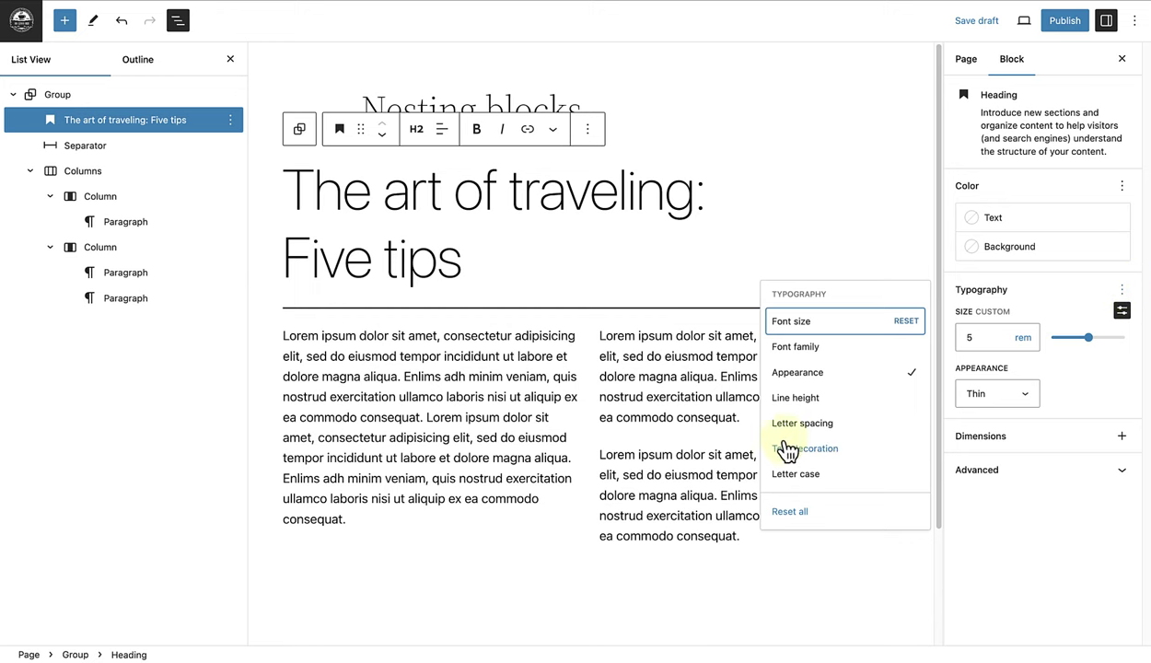
pyautogui.click(783, 474)
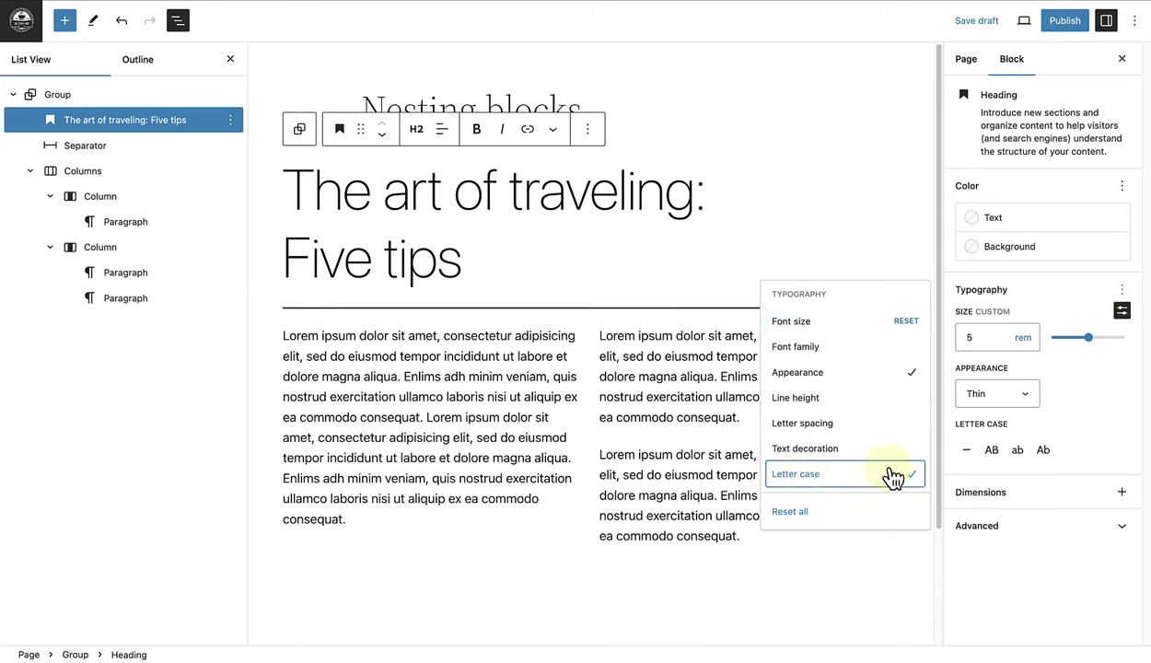
pyautogui.click(997, 453)
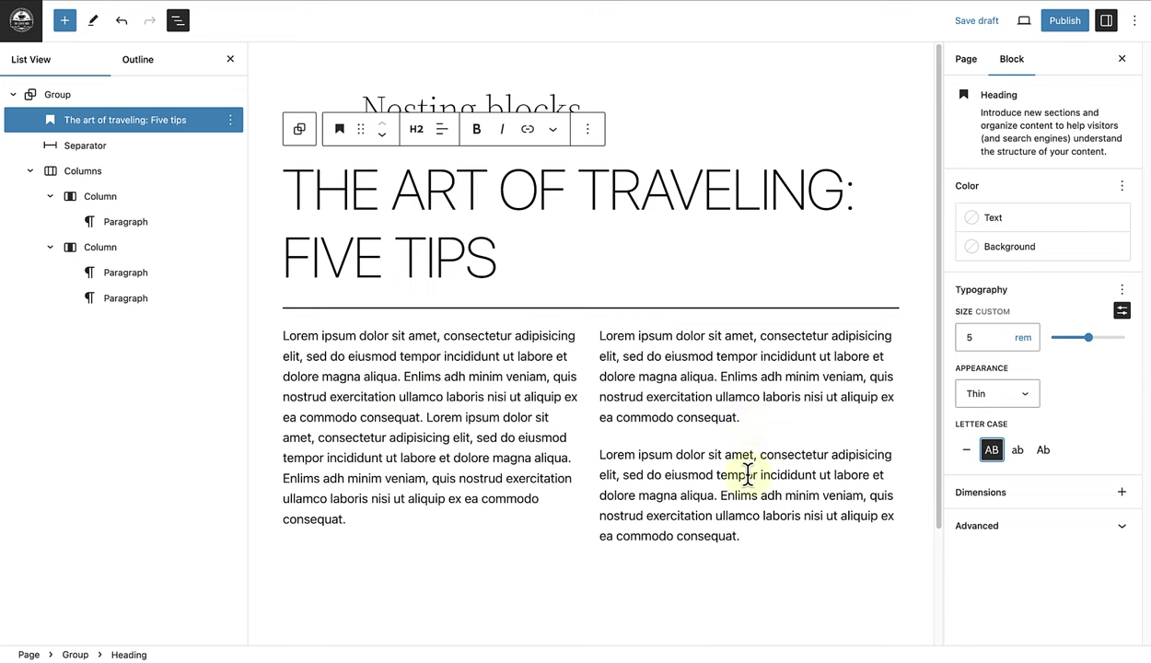
# - Set the font size of both paragraphs in the second column to Small
pyautogui.moveTo(742, 417); pyautogui.dragTo(597, 343)
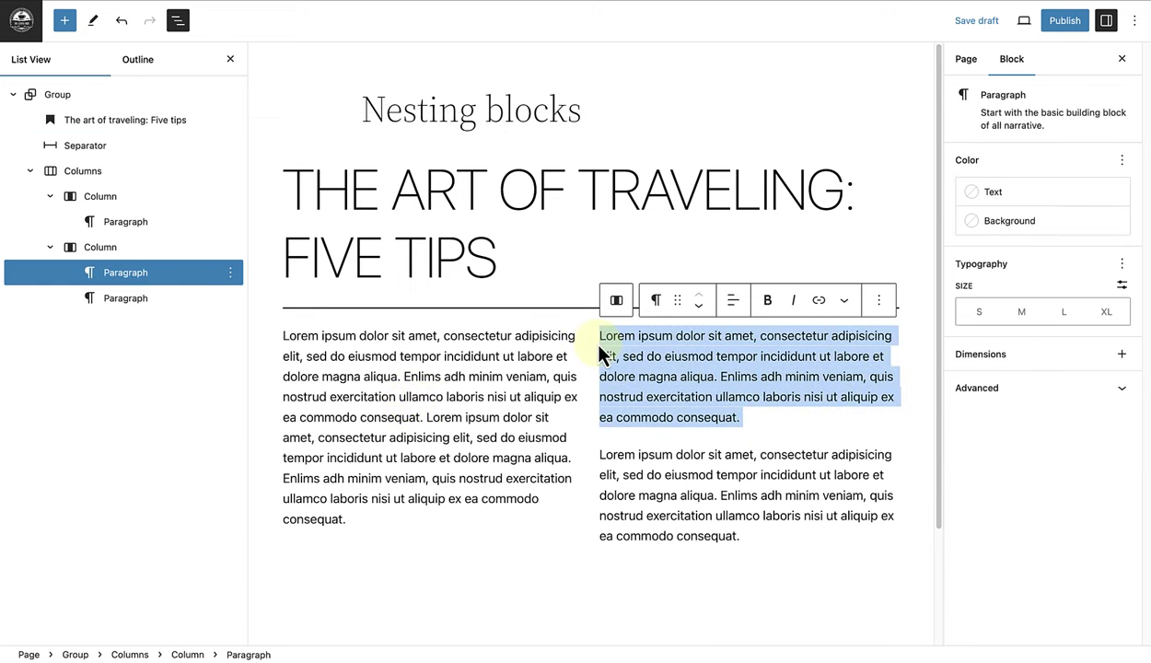
pyautogui.click(981, 317)
pyautogui.moveTo(745, 524); pyautogui.dragTo(598, 442)
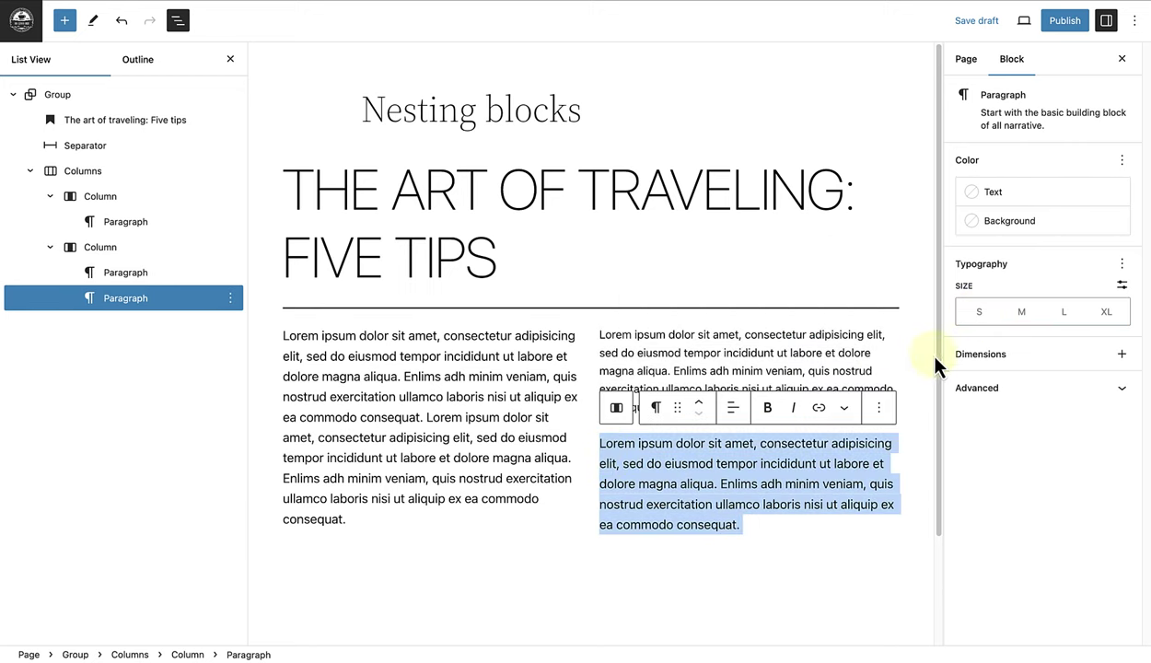
pyautogui.click(980, 318)
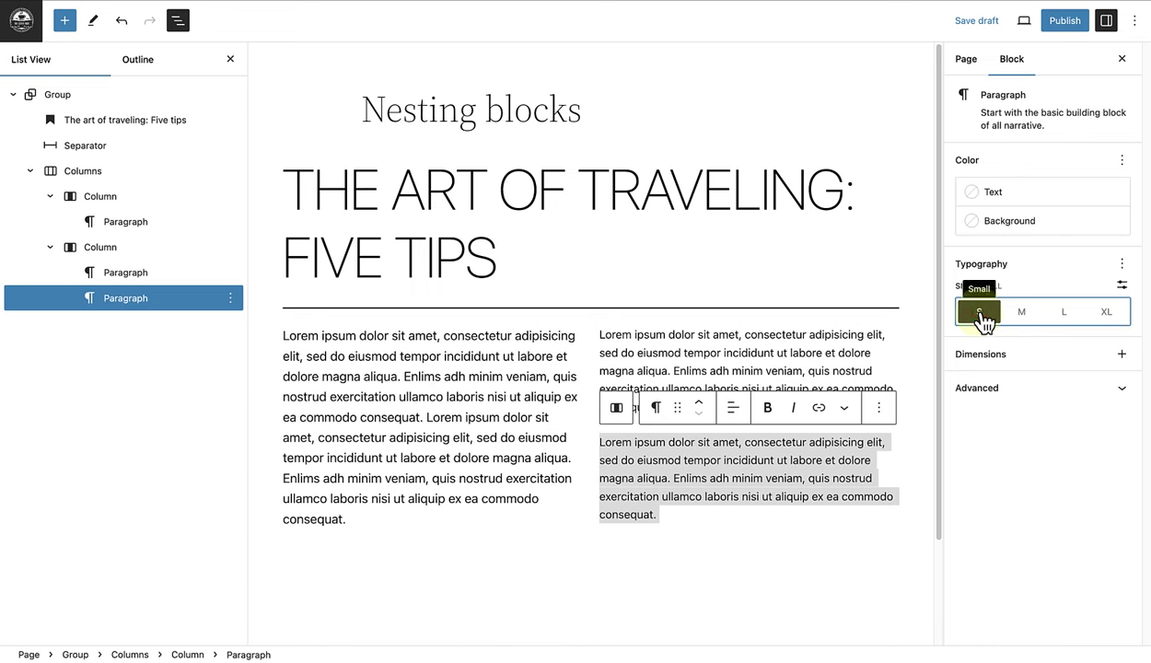
# - Increase the outer group's vertical and horizontal padding equally, each to the third step of its range
pyautogui.click(179, 99)
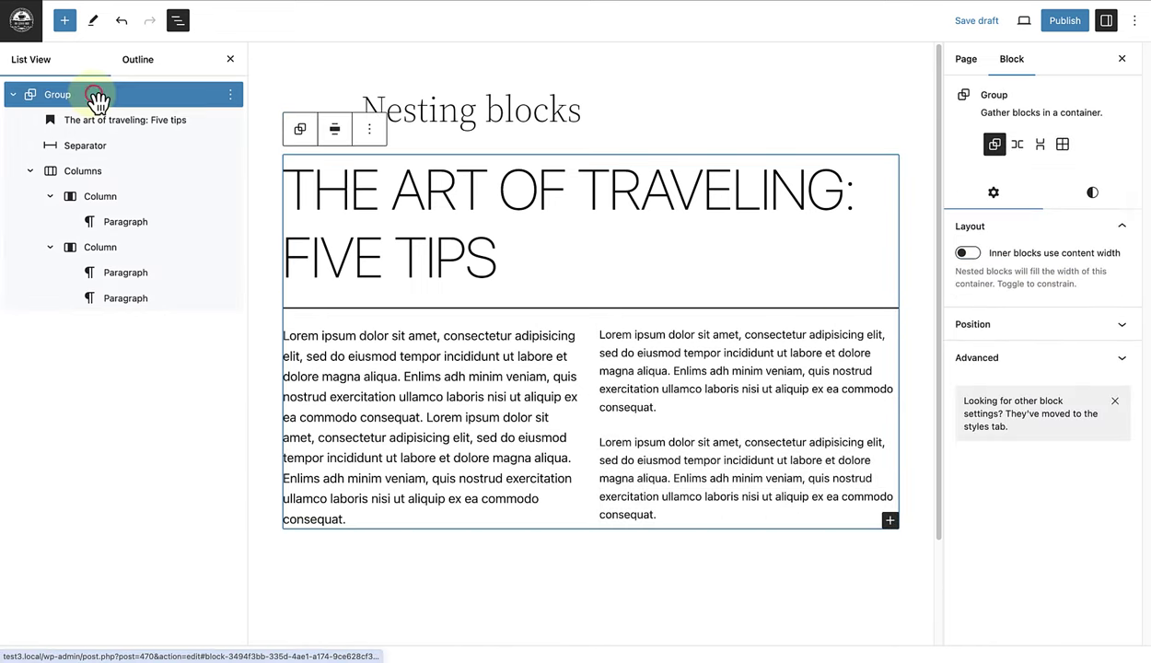
pyautogui.click(1092, 196)
pyautogui.moveTo(978, 544); pyautogui.dragTo(1031, 573)
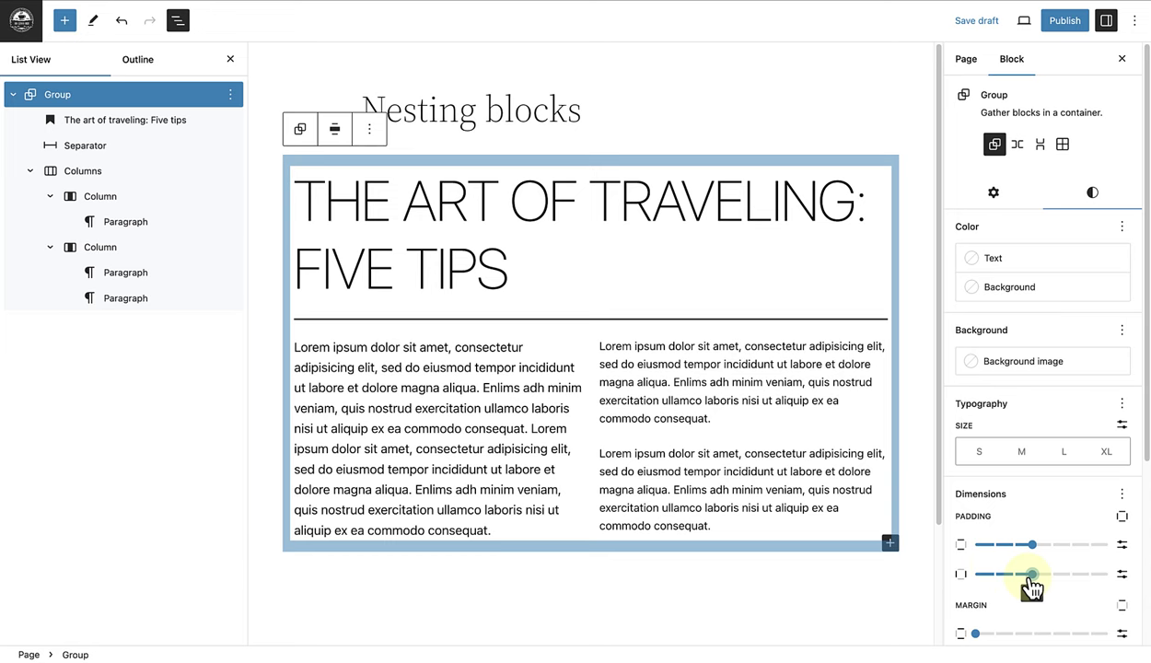
# - Close the List View and the block settings to review the finished heading and two-column layout
pyautogui.click(230, 59)
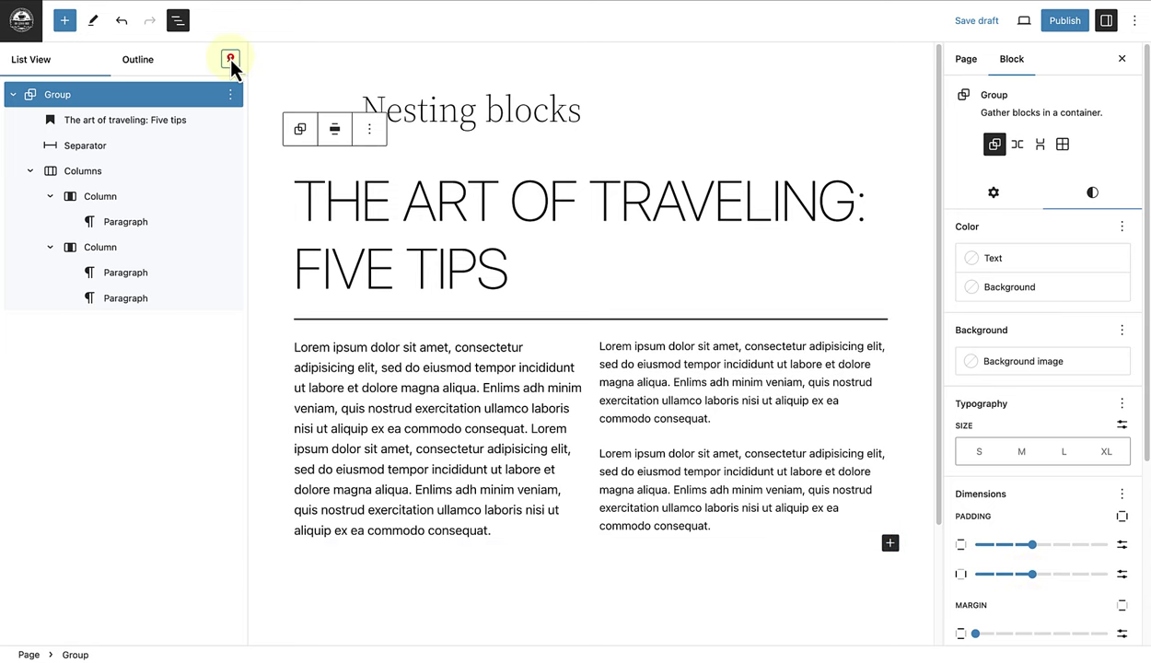
pyautogui.click(1121, 59)
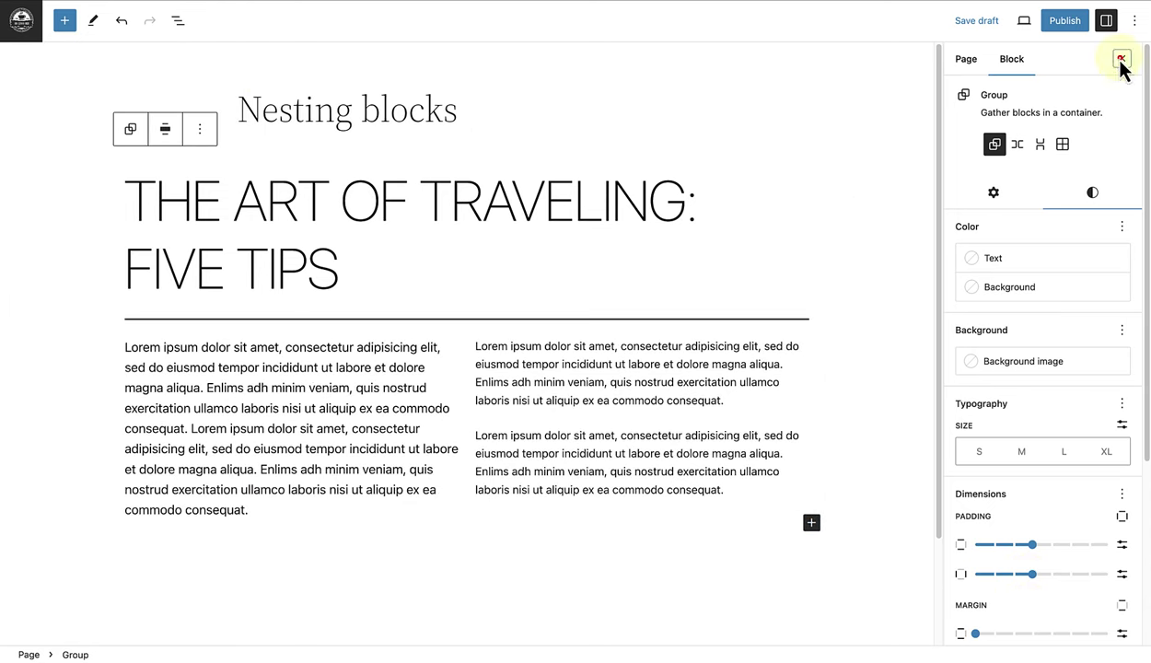
pyautogui.scroll(-1, 976, 378)
pyautogui.click(976, 377)
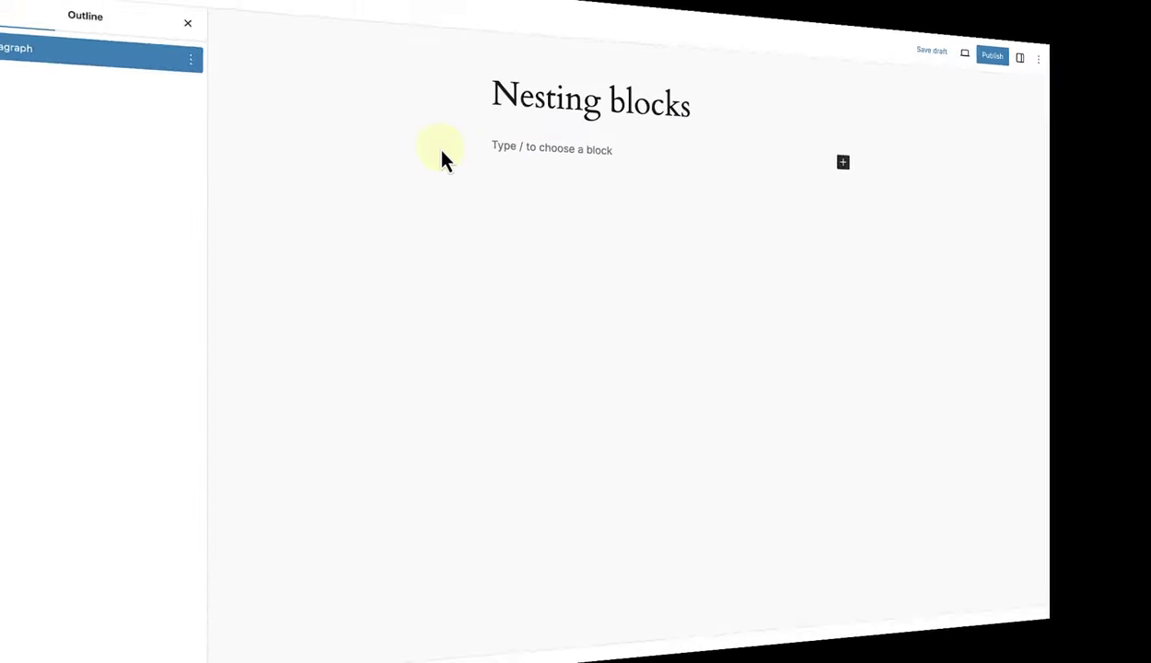
# - Insert a Cover block on the empty "Nesting blocks" page and give it the light beige theme color as background
pyautogui.write('/')
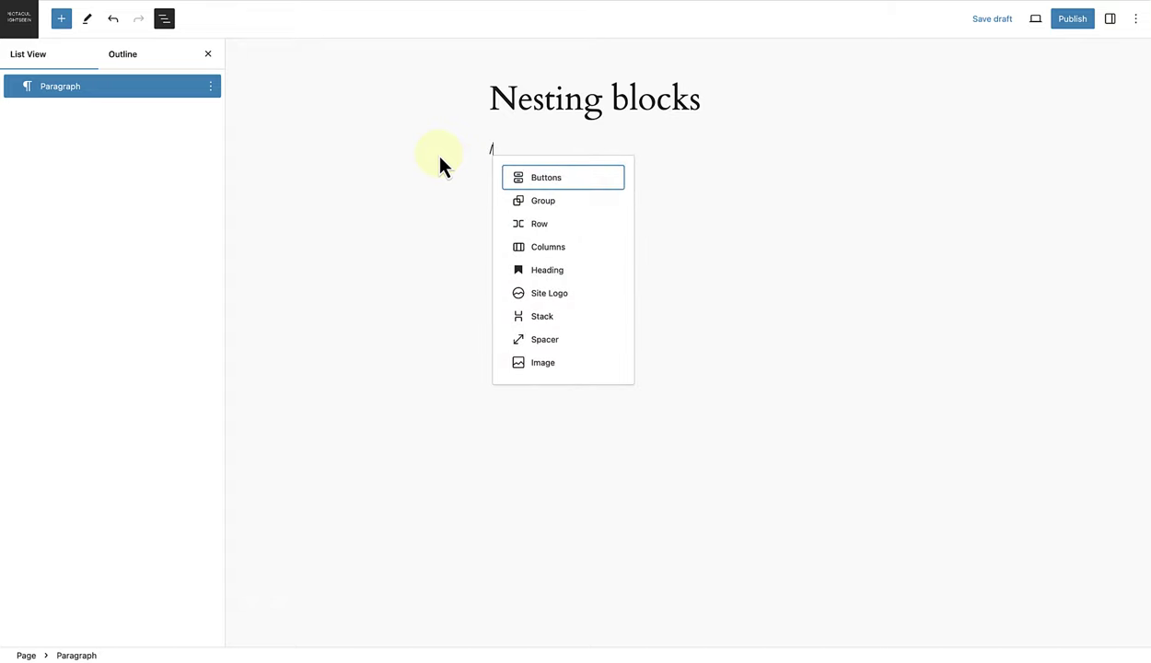
pyautogui.write('cover')
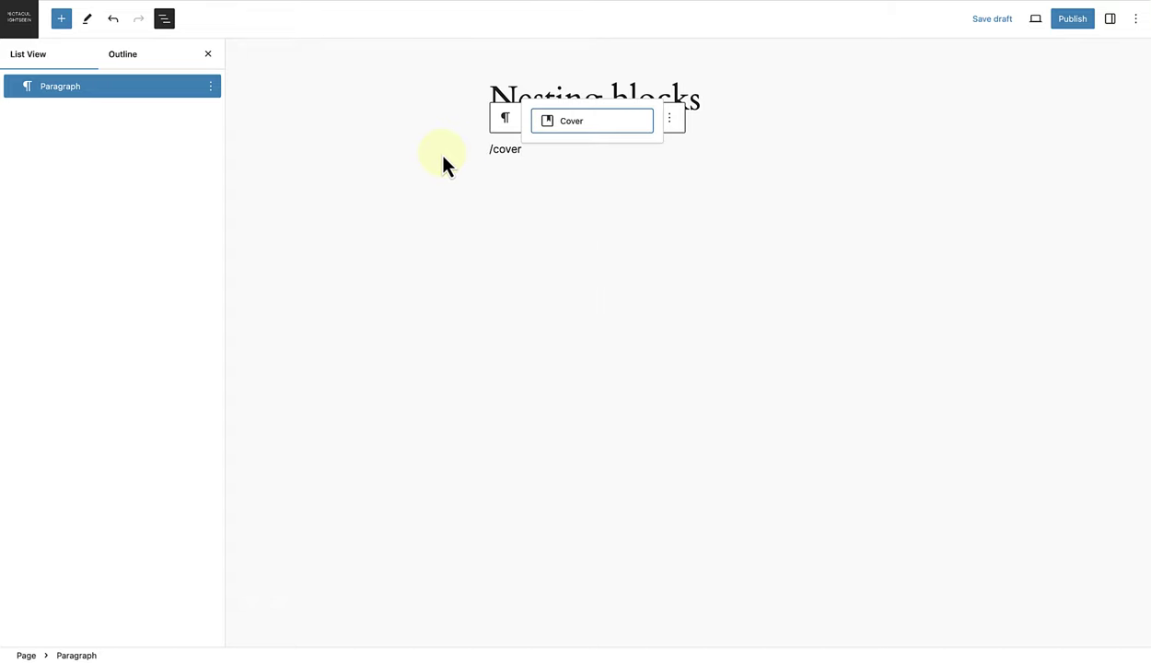
pyautogui.click(565, 123)
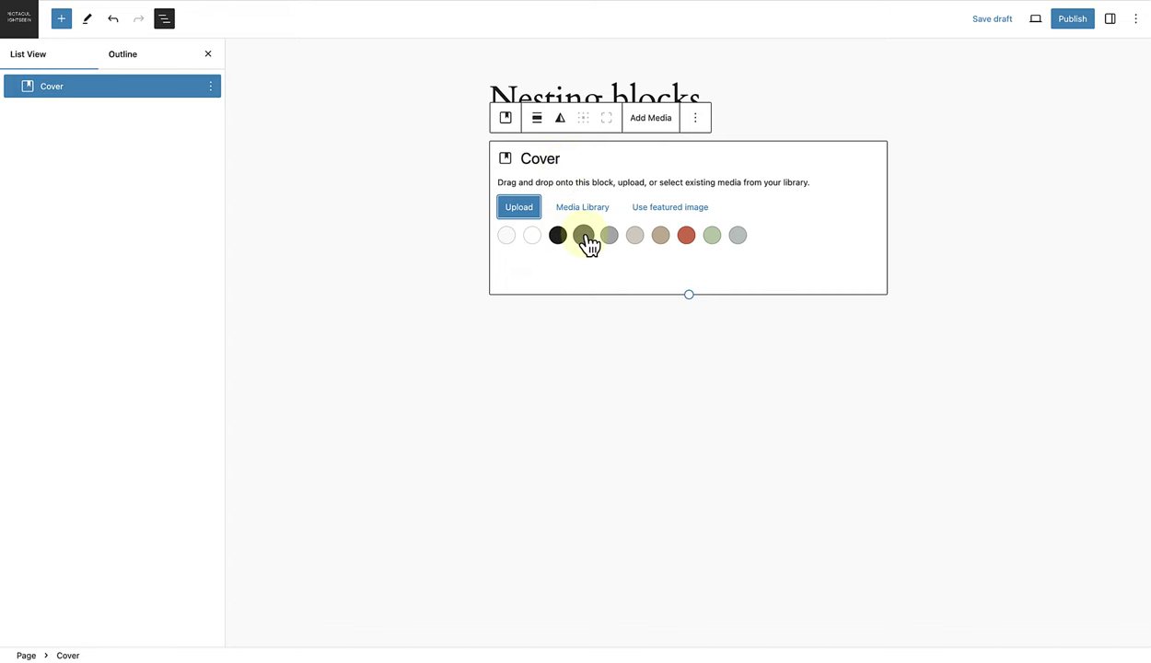
pyautogui.click(637, 235)
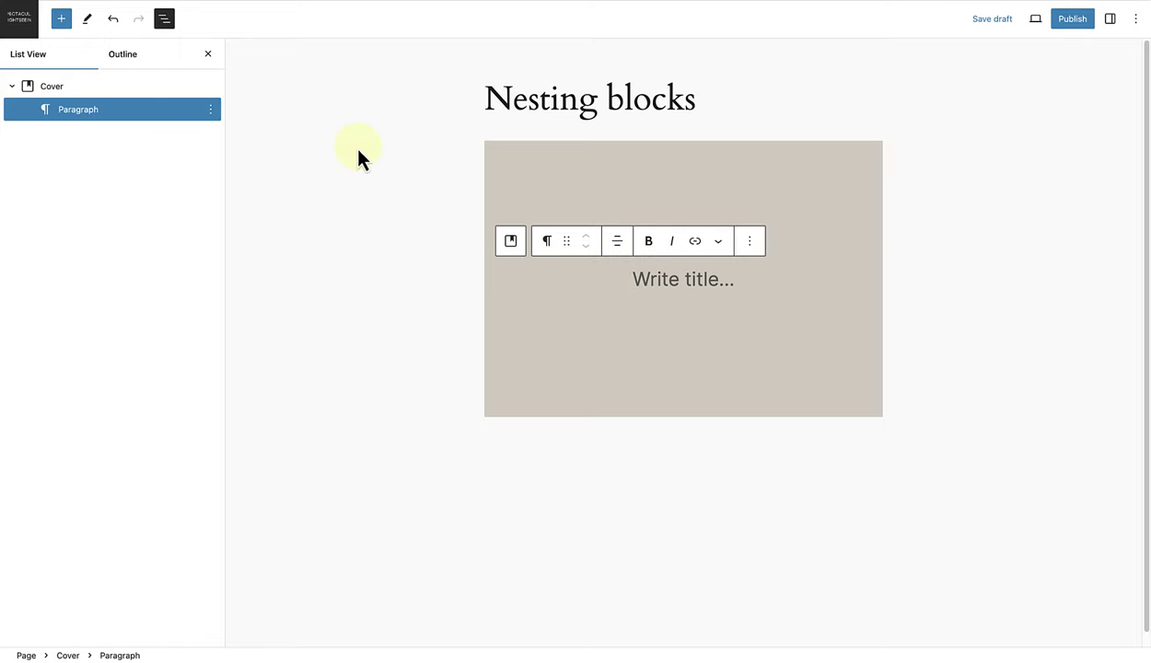
# - Turn off content width for the cover's inner blocks and align the cover to full width
pyautogui.click(123, 90)
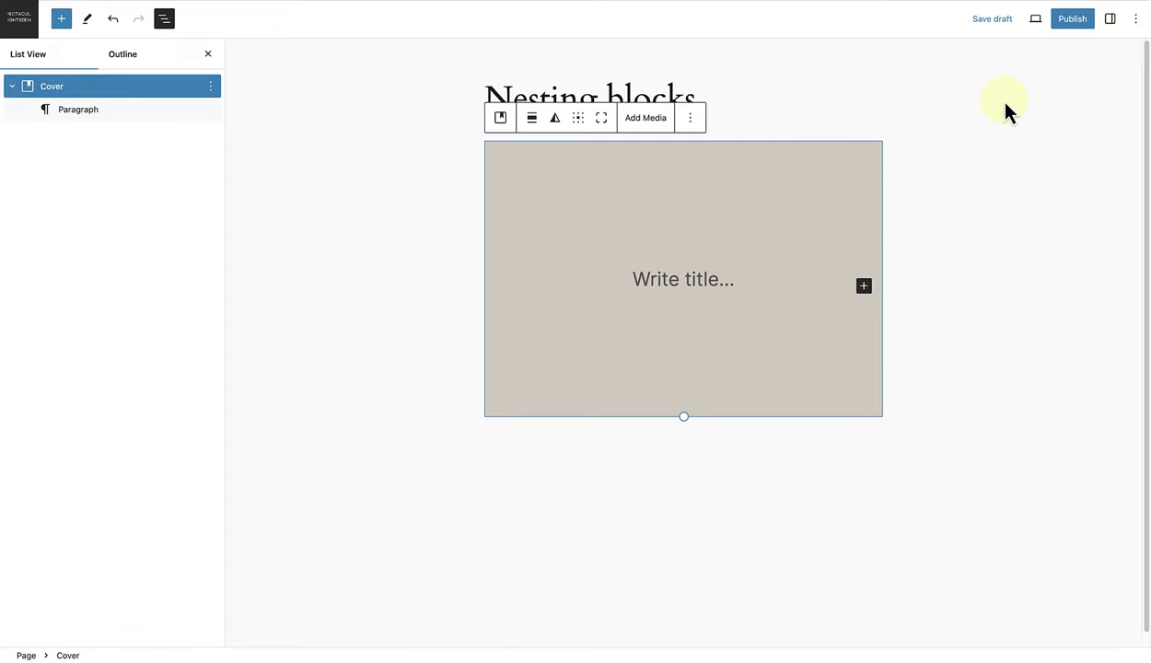
pyautogui.click(1110, 19)
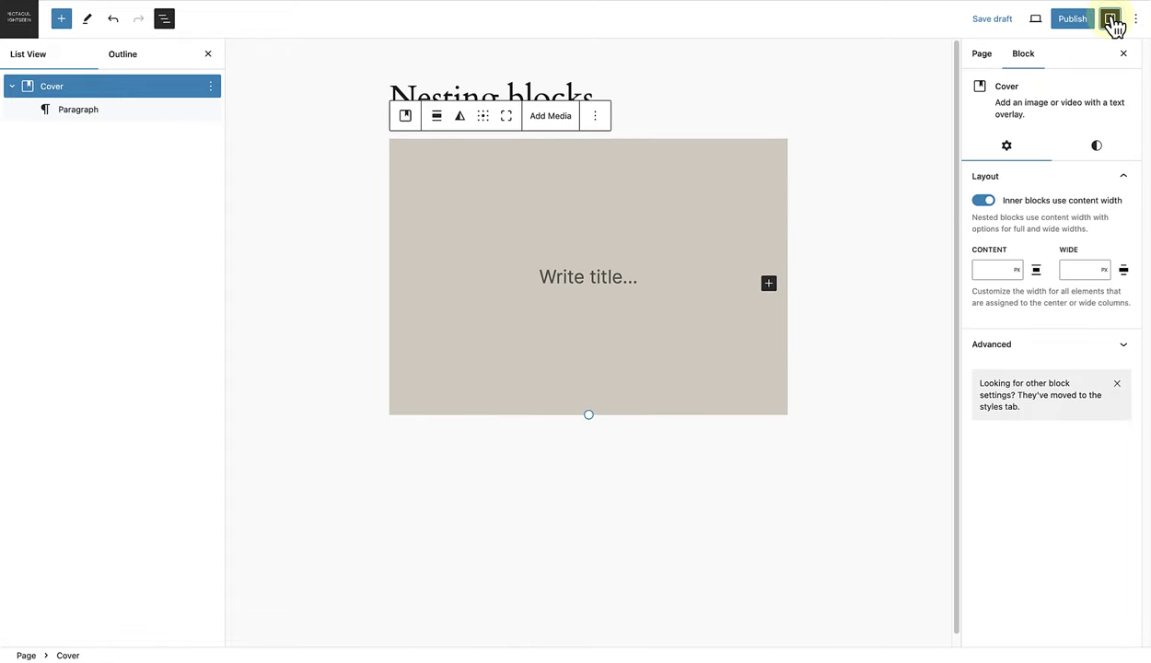
pyautogui.click(992, 208)
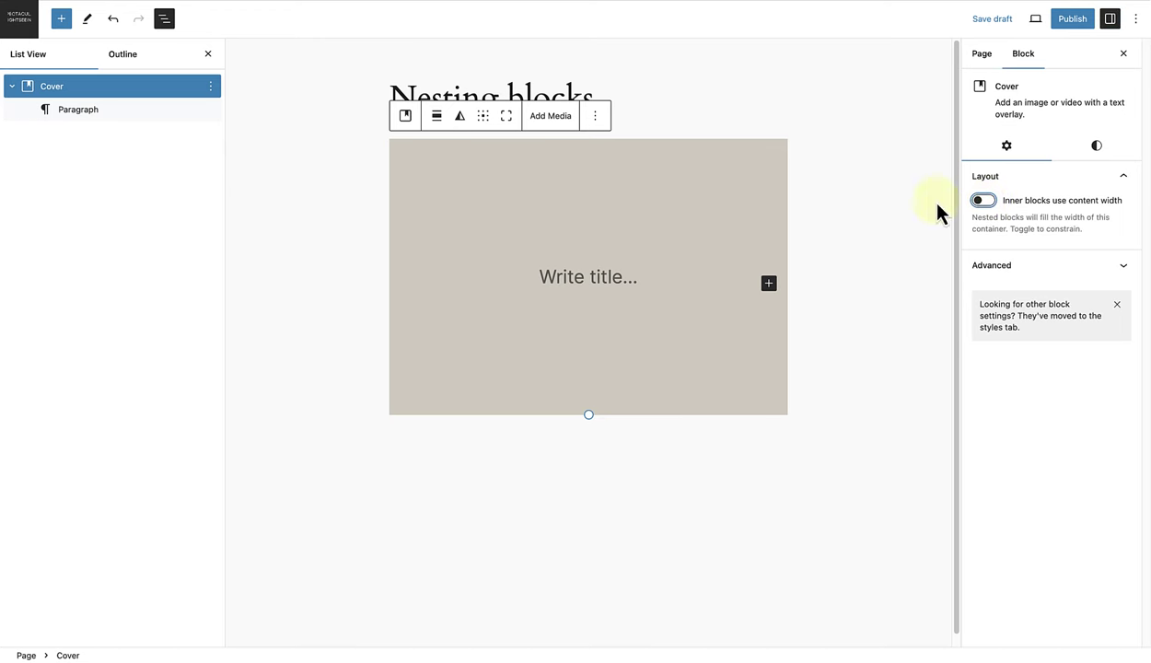
pyautogui.click(439, 118)
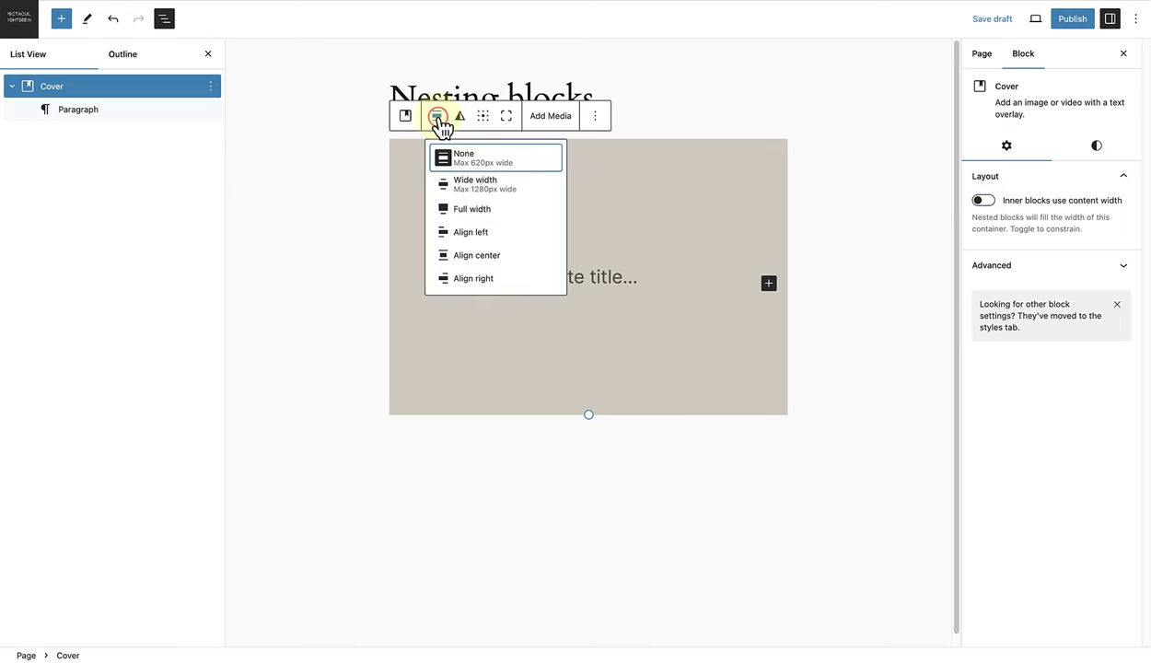
pyautogui.click(443, 210)
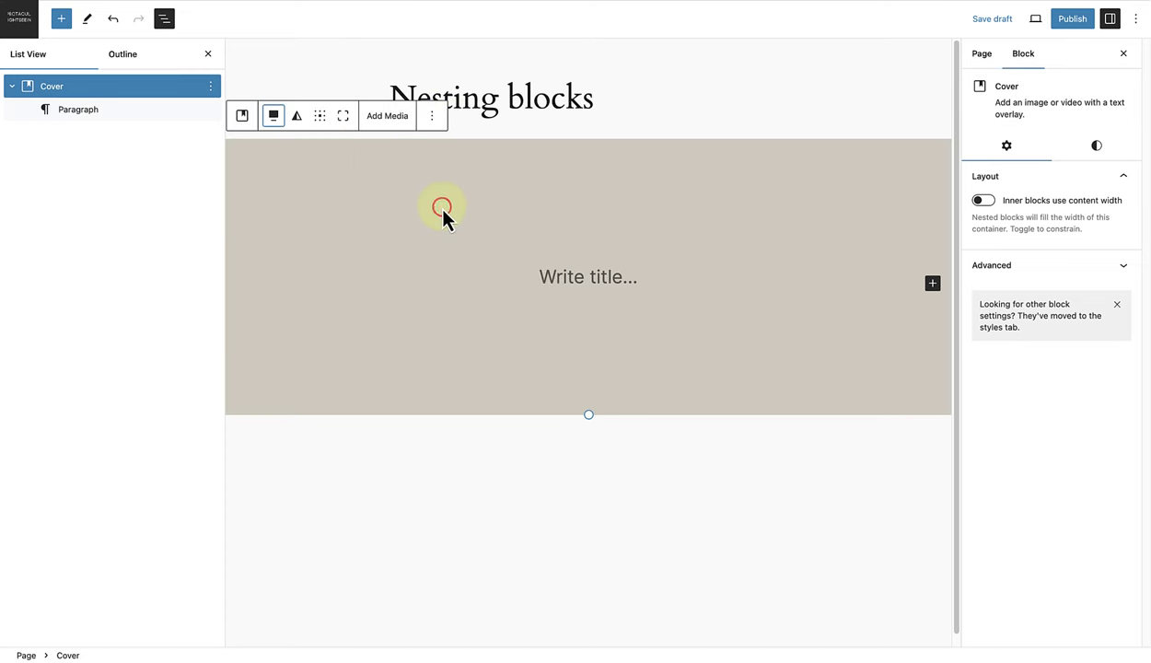
# - Replace the cover's title placeholder with a Row block and insert a Group block inside the row
pyautogui.click(543, 276)
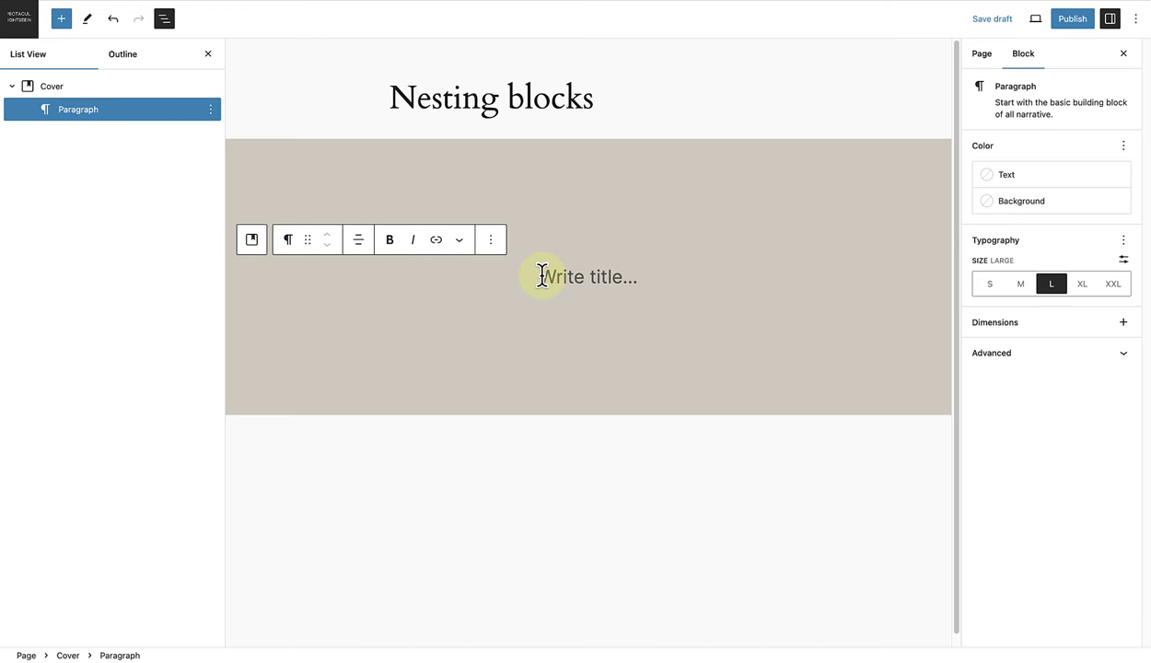
pyautogui.write('/row')
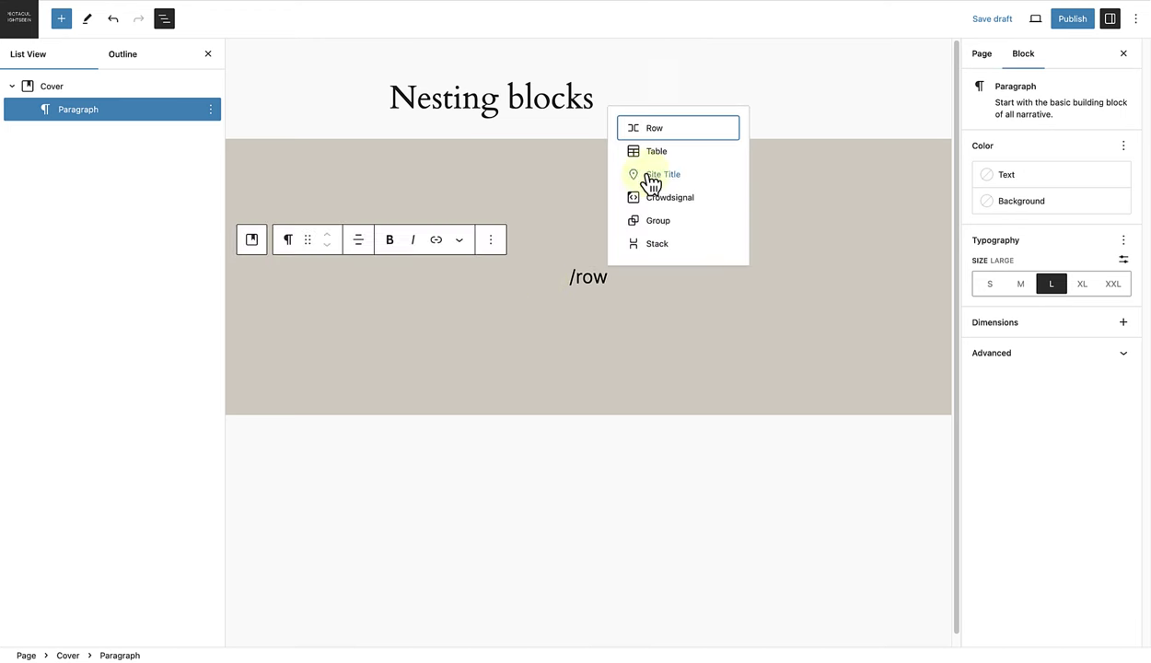
pyautogui.click(659, 133)
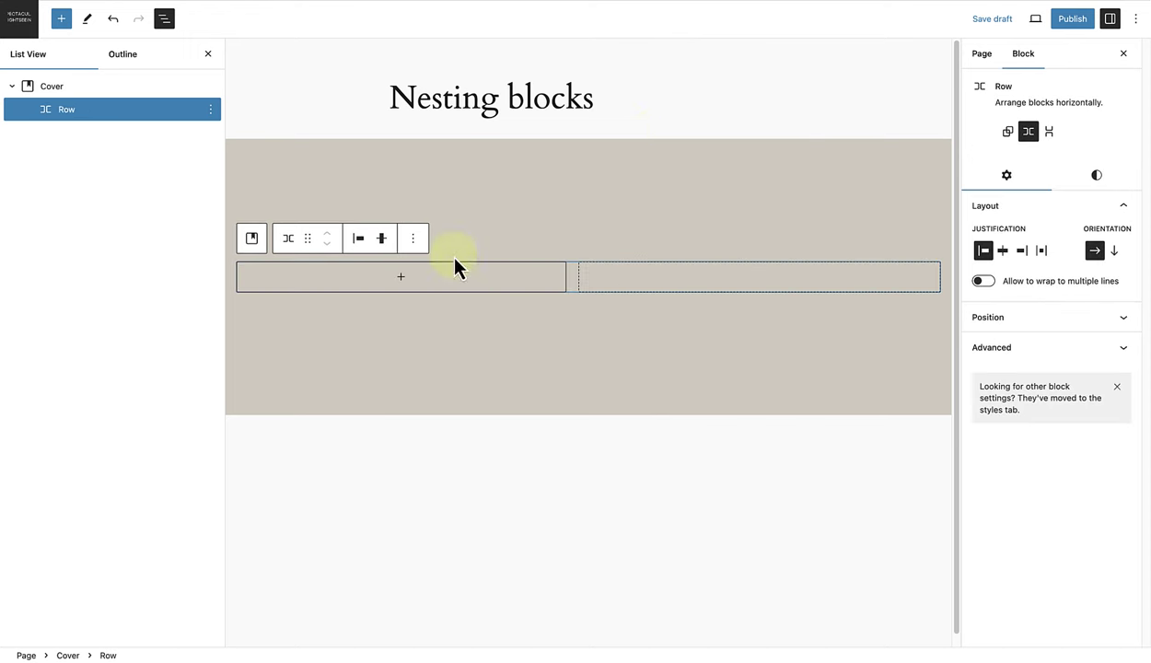
pyautogui.click(402, 276)
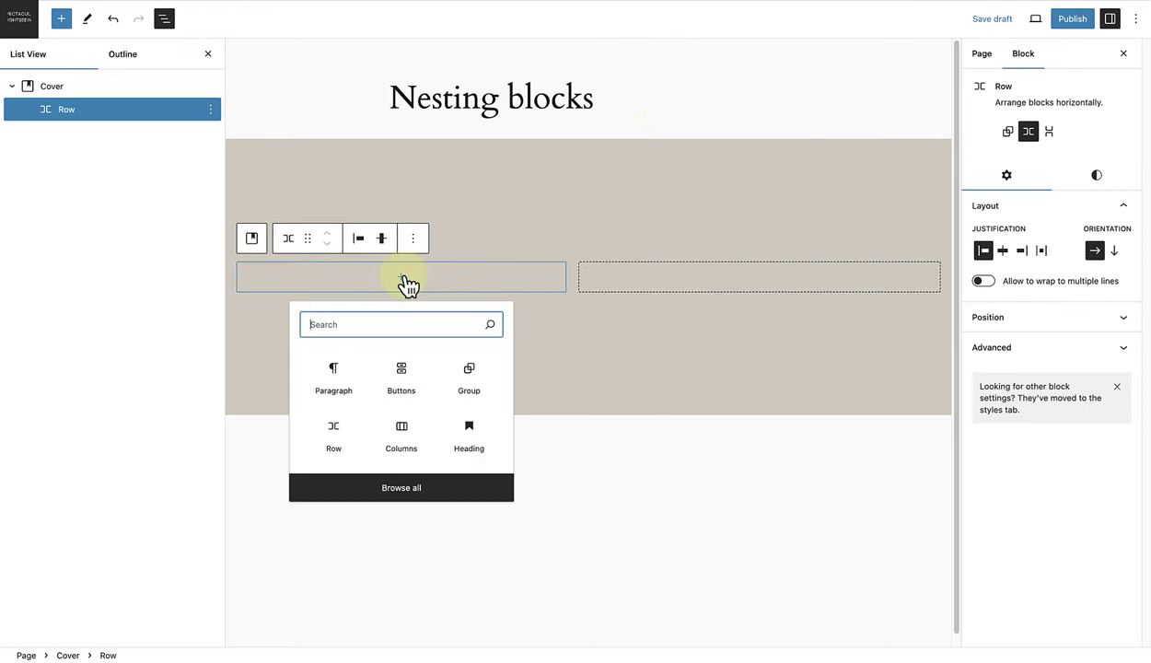
pyautogui.write('group')
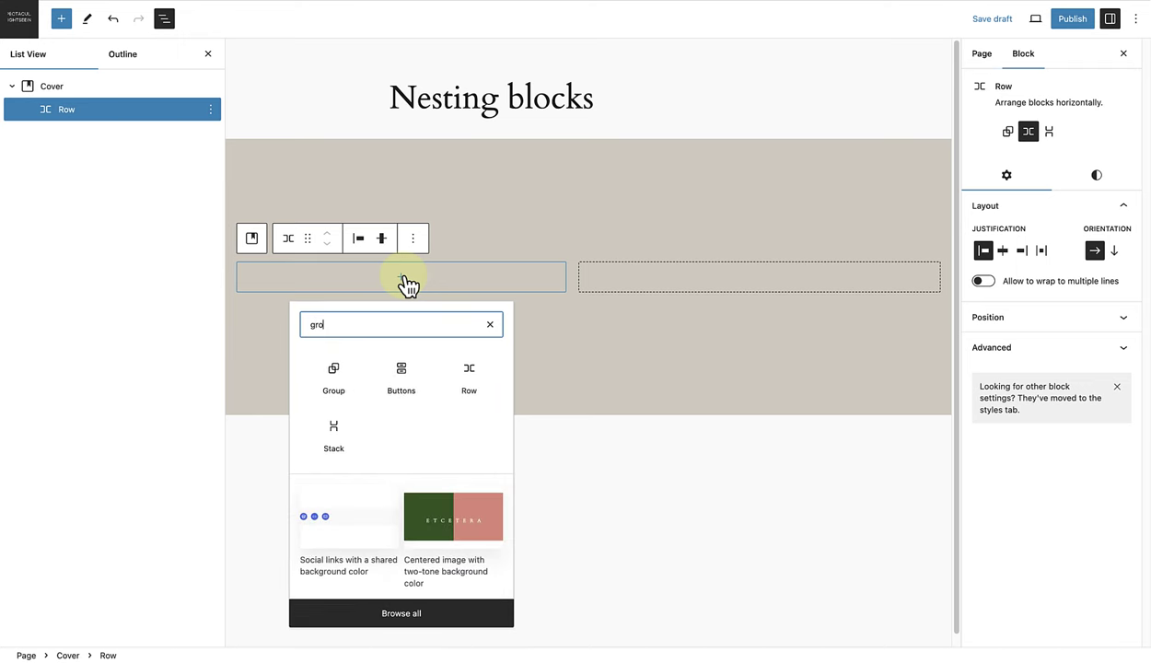
pyautogui.click(340, 369)
pyautogui.click(275, 278)
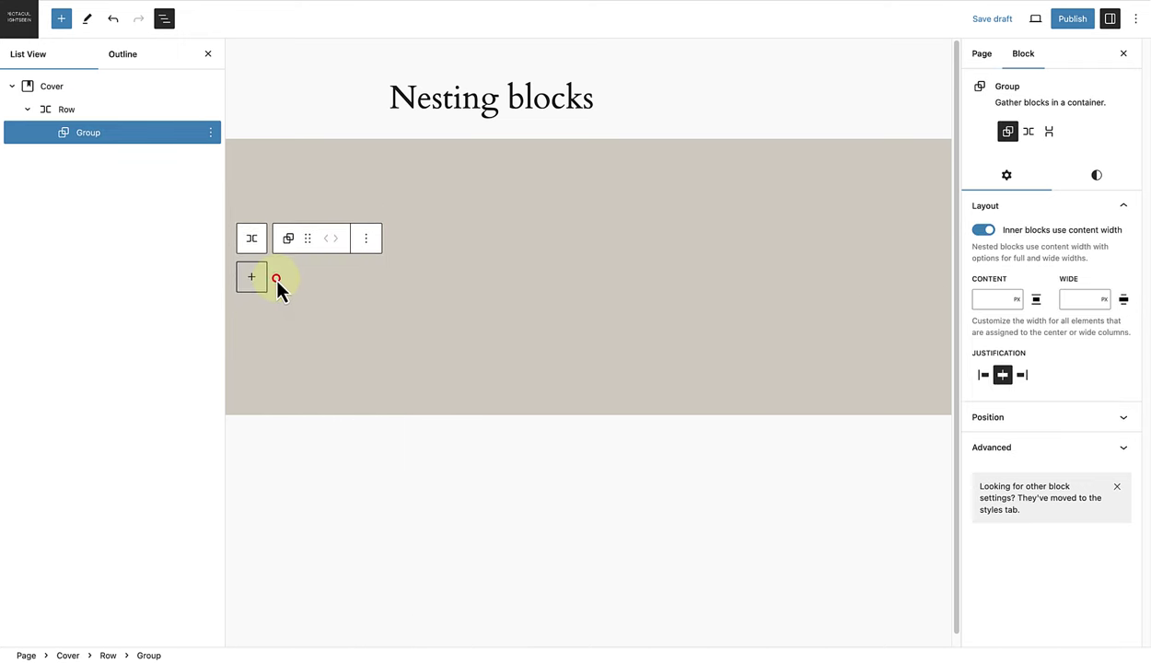
# - Add a paragraph in the group introducing the singer's new album "On The Flame", her world tour with her band and her music video
pyautogui.click(252, 276)
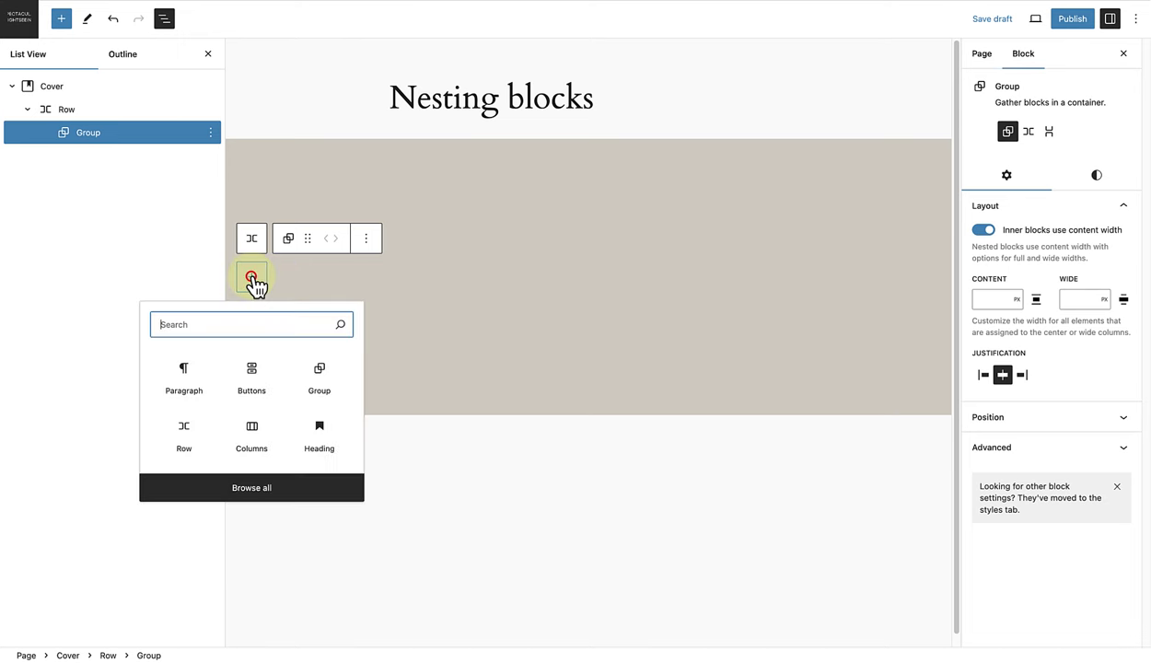
pyautogui.click(188, 373)
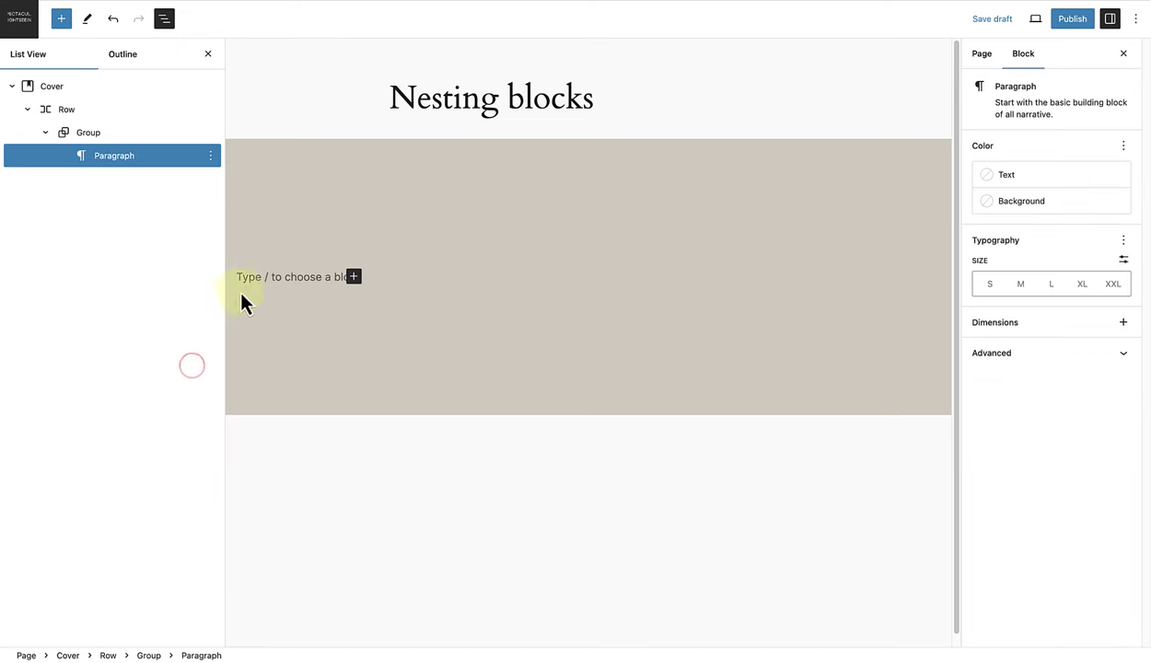
pyautogui.write('On The Flame is a new album by British singer an songwriter Kia Jay Johnson. She will be touring around the world with her band and also released her lastest music video.')
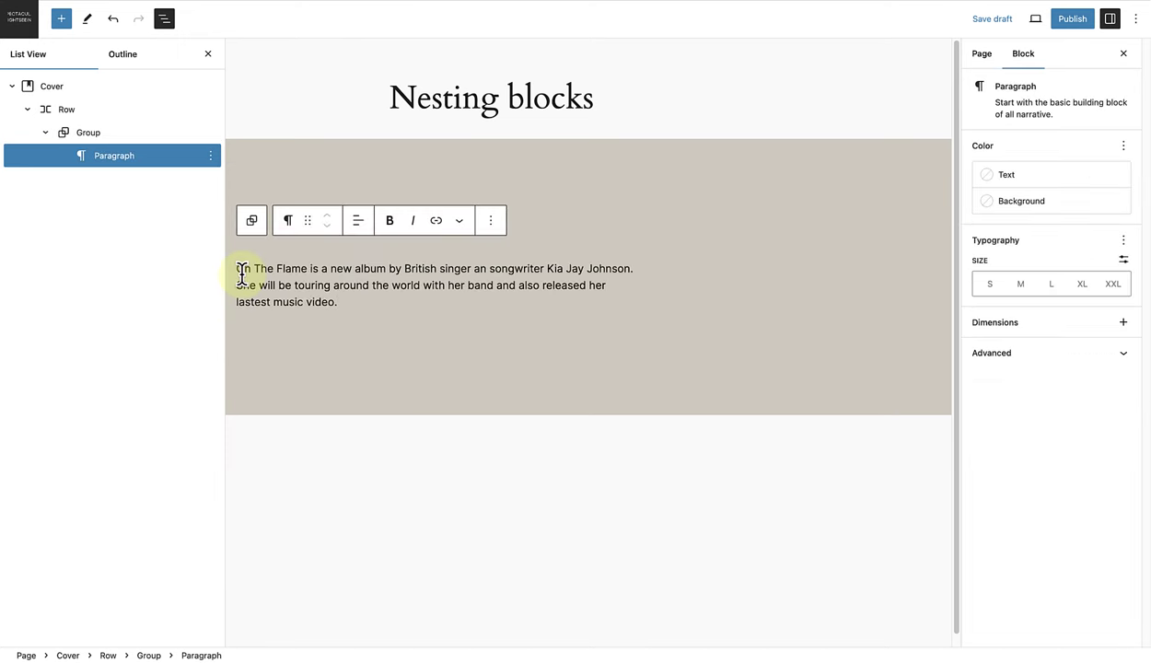
# - Insert a Buttons block below the album paragraph and label its button "Explore"
pyautogui.press('Return')
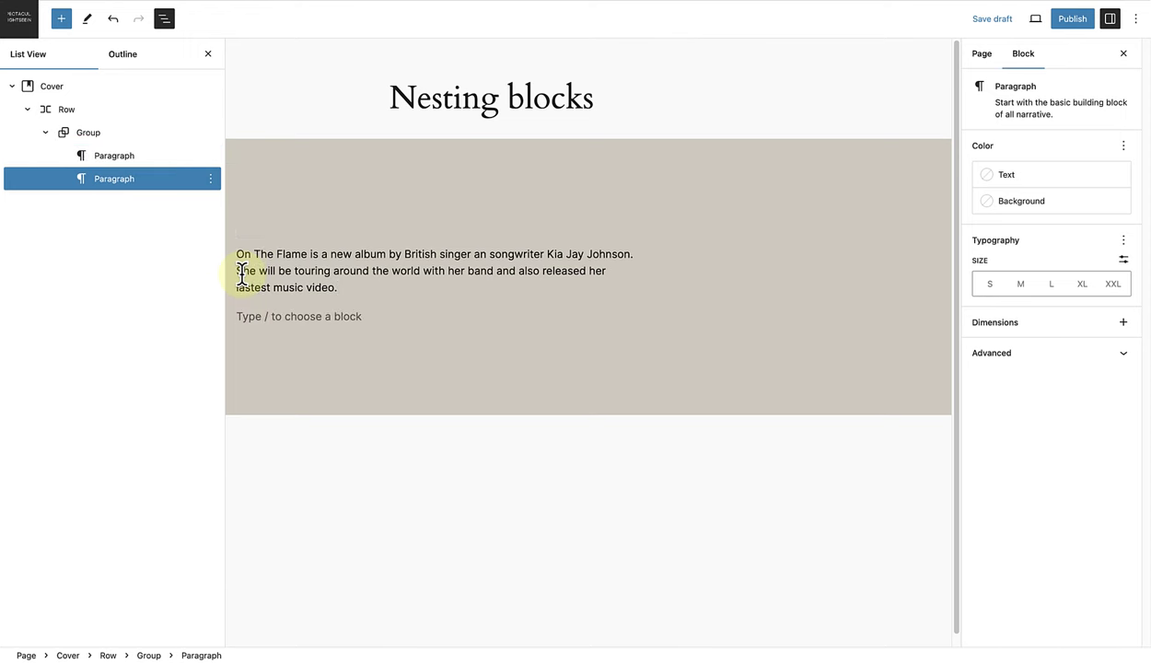
pyautogui.write('/button')
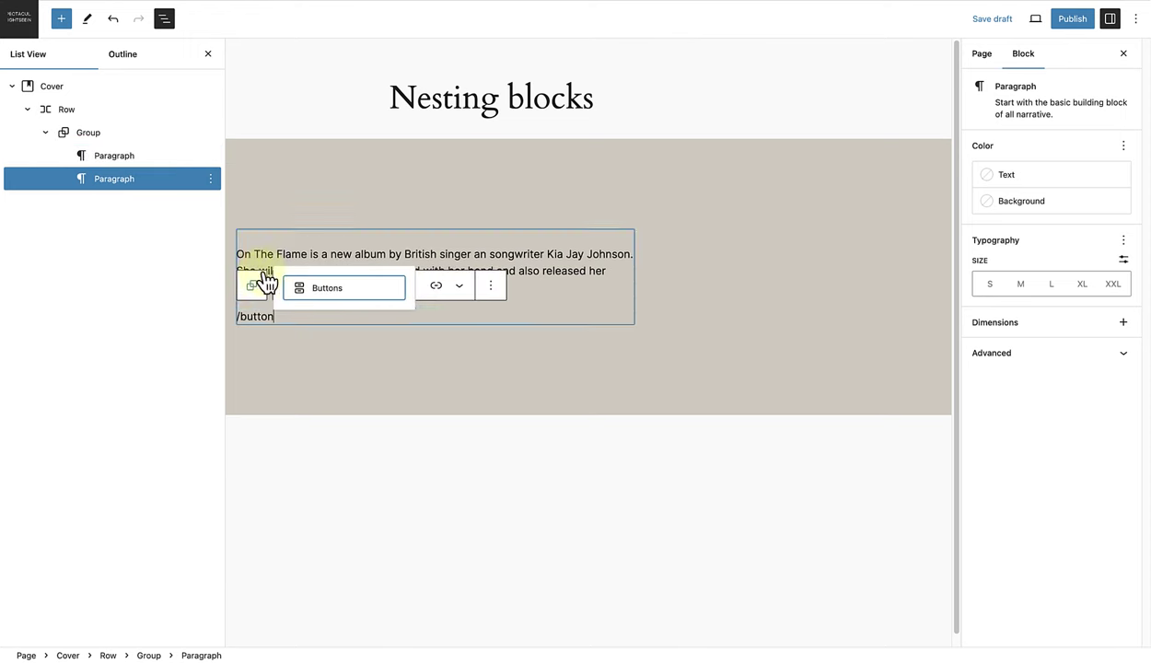
pyautogui.click(310, 287)
pyautogui.click(265, 316)
pyautogui.write('Explore')
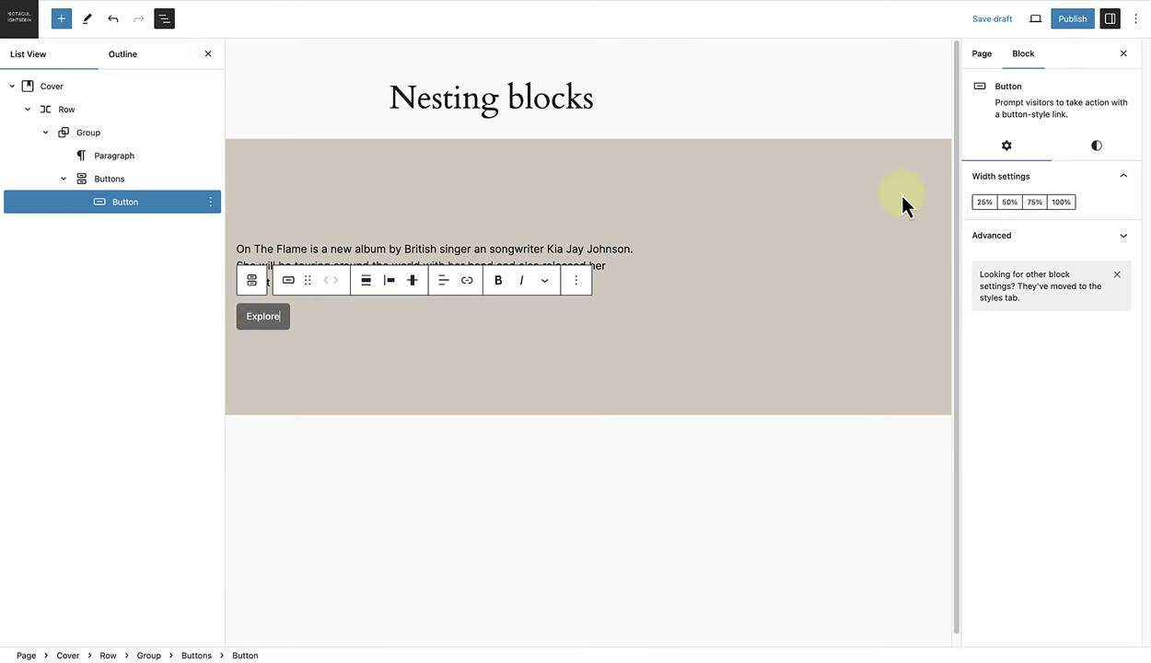
# - Give the Explore button a black background and white (#FFFFFF) text from the theme colors
pyautogui.click(1098, 148)
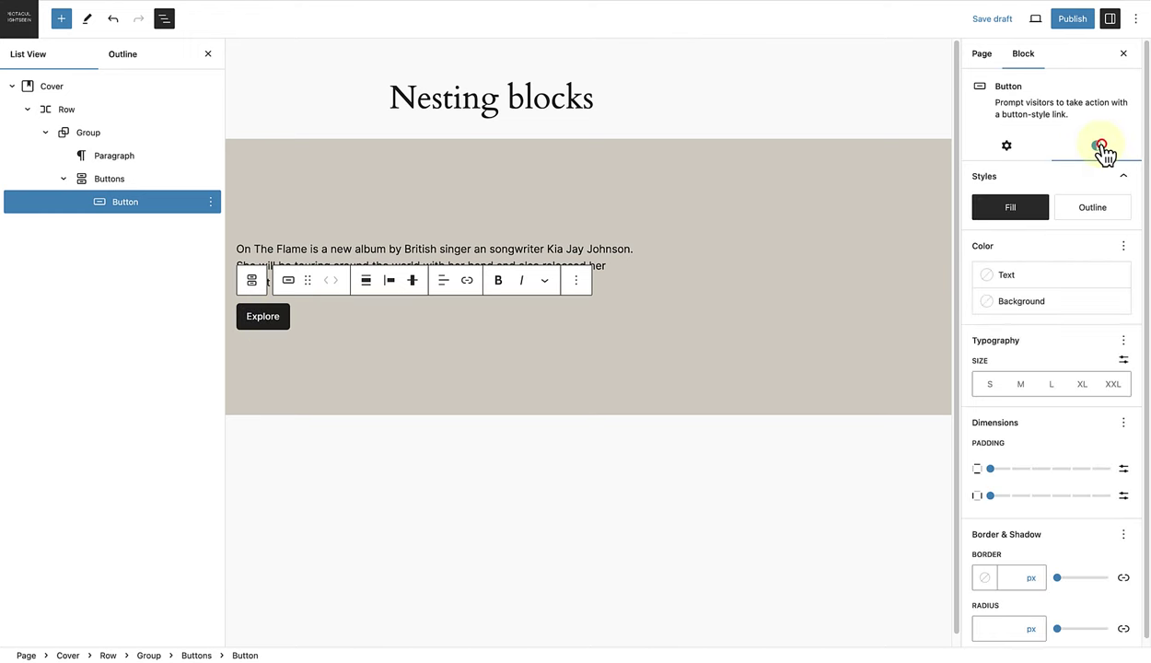
pyautogui.click(1023, 300)
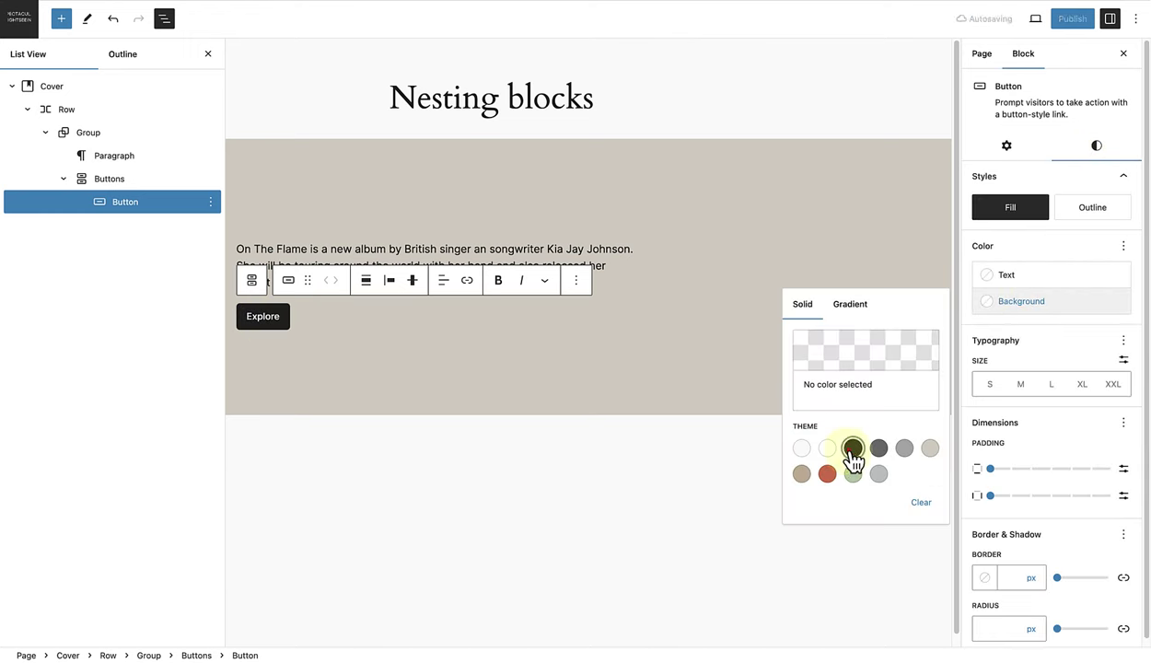
pyautogui.click(852, 447)
pyautogui.click(1006, 274)
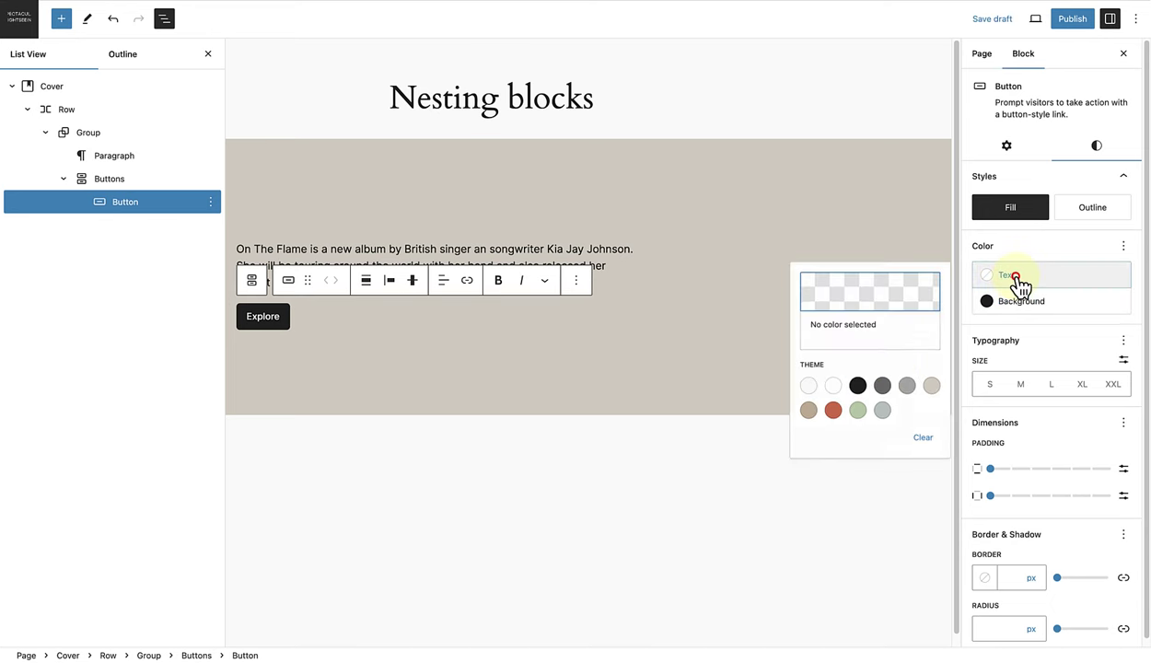
pyautogui.click(829, 392)
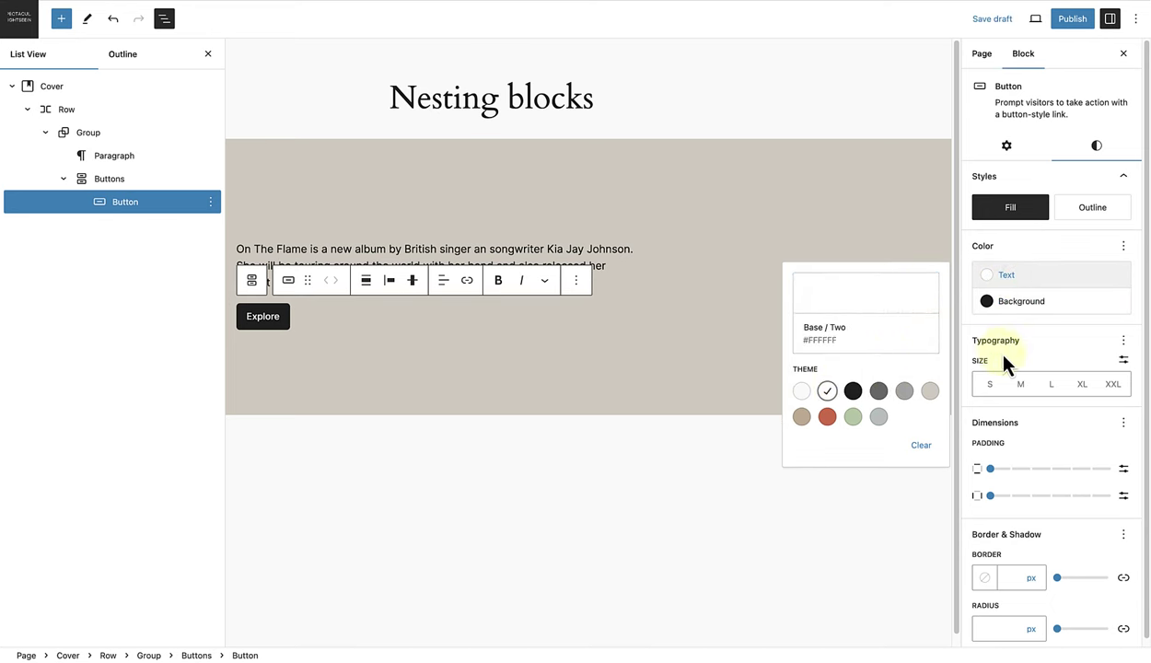
# - Set the Explore button's font size to medium and its letter case to uppercase
pyautogui.click(1021, 385)
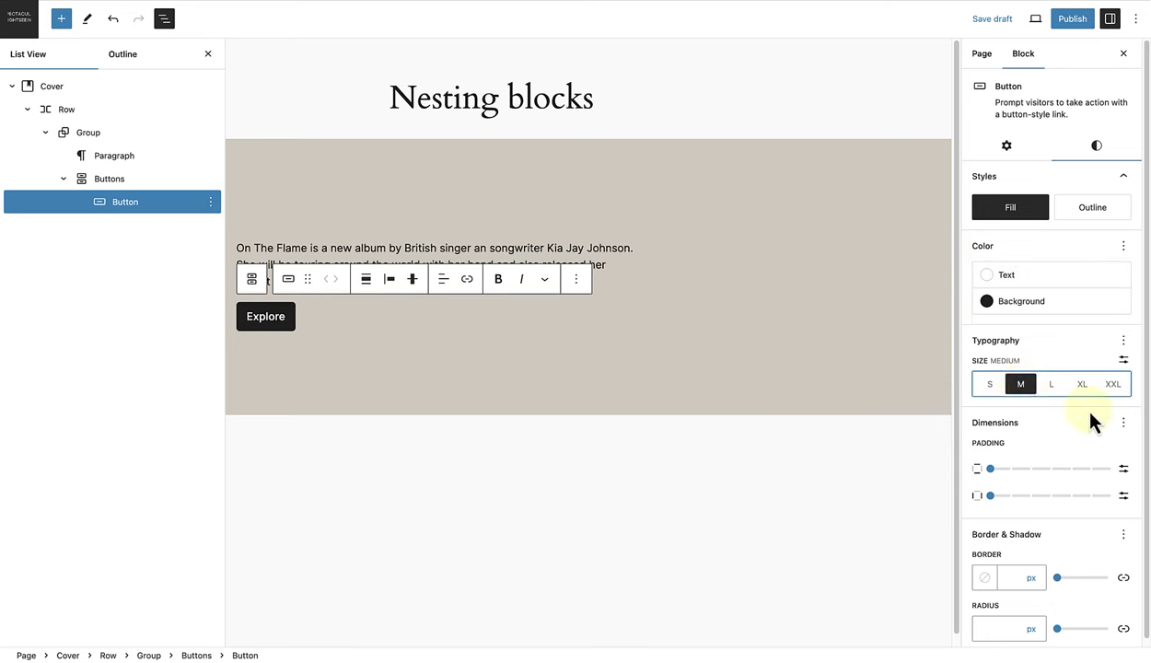
pyautogui.click(1122, 340)
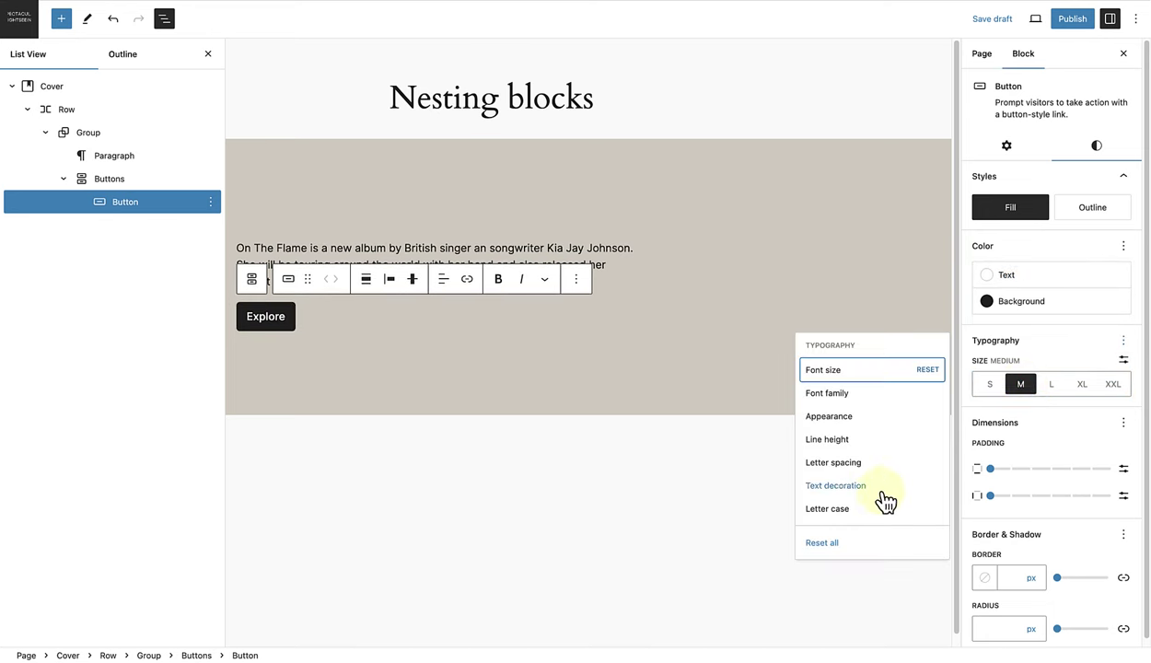
pyautogui.click(854, 509)
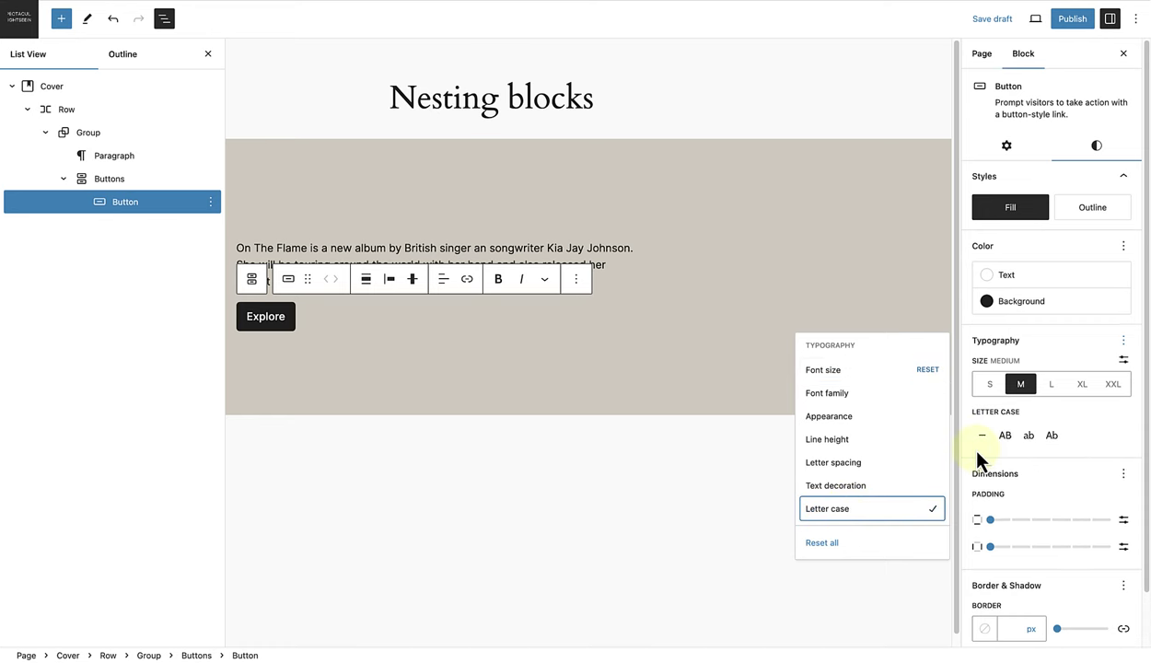
pyautogui.click(1005, 436)
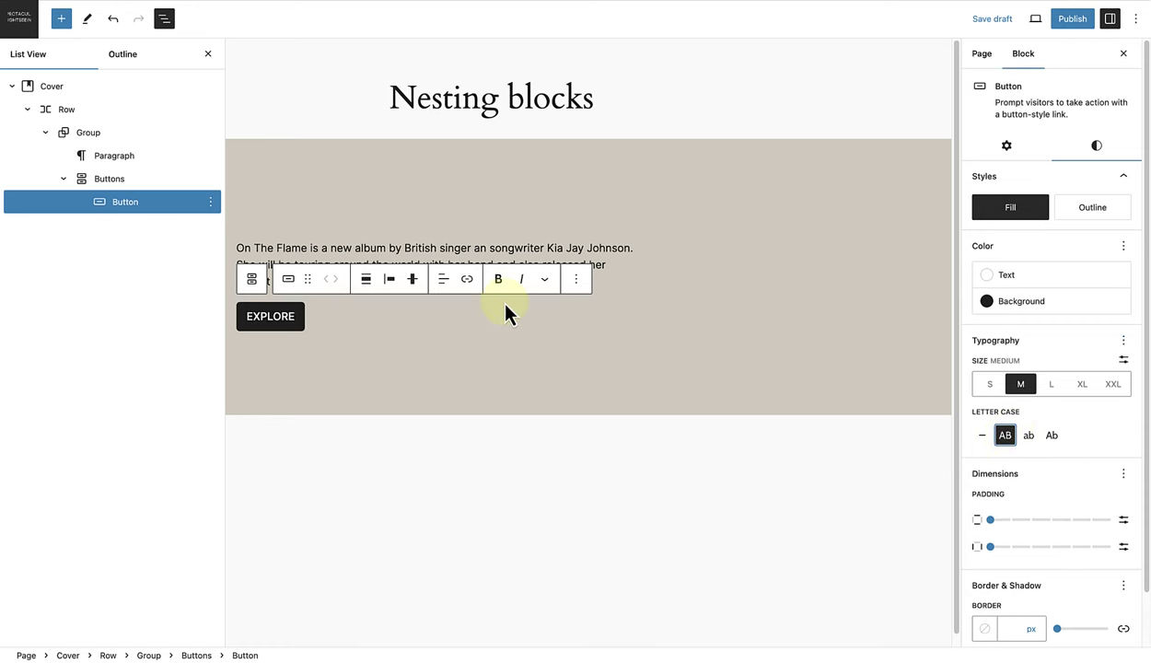
# - Set the block spacing of the group holding the album text and button to 24 px
pyautogui.click(118, 138)
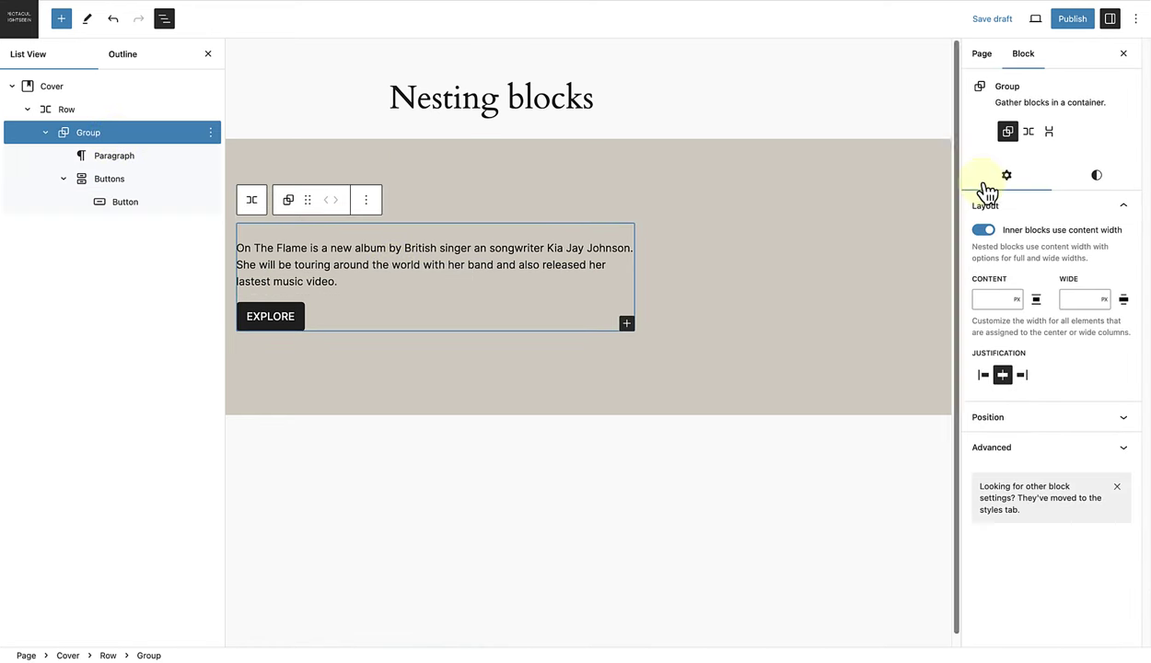
pyautogui.click(1097, 176)
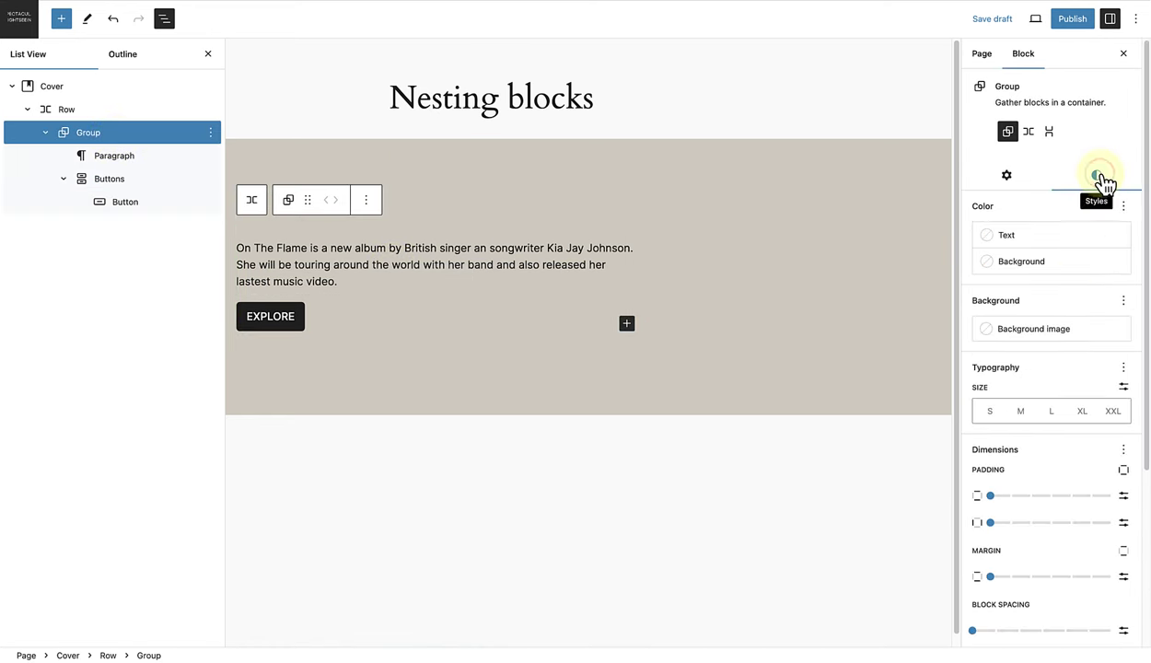
pyautogui.moveTo(1143, 168); pyautogui.dragTo(1138, 481)
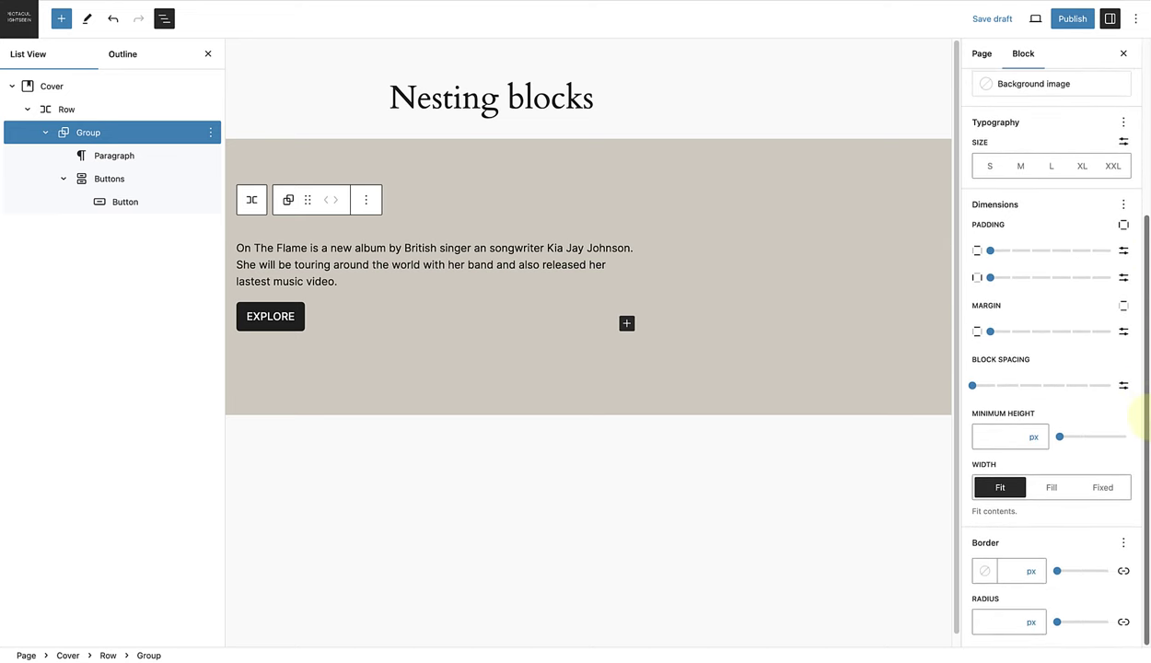
pyautogui.click(1123, 385)
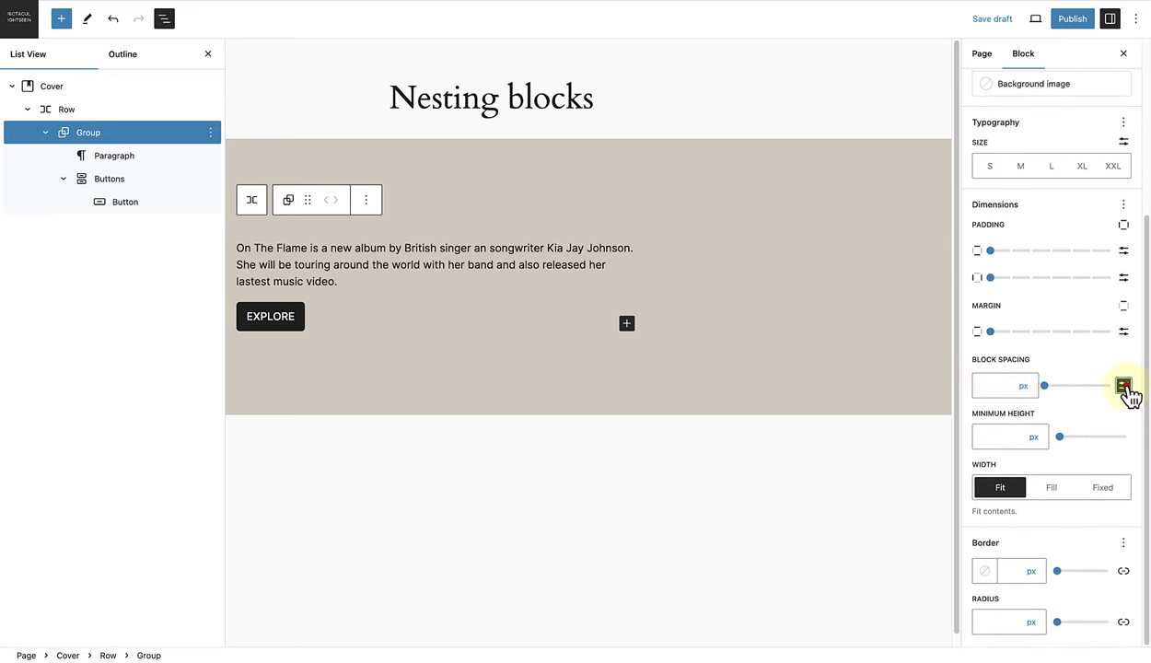
pyautogui.click(980, 385)
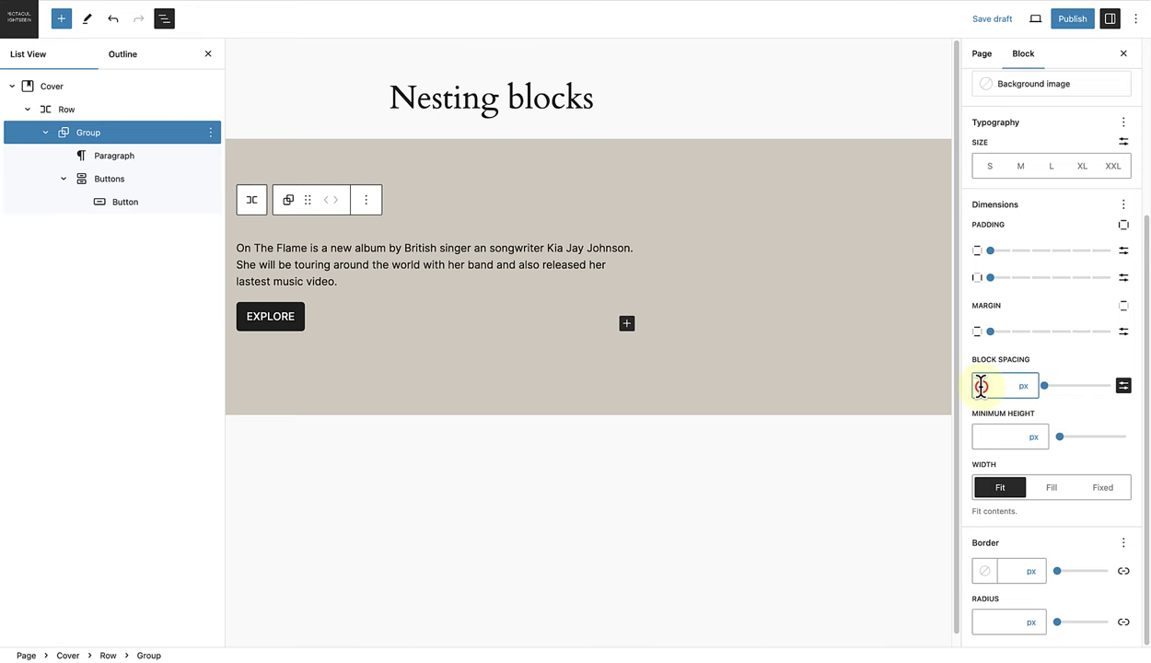
pyautogui.write('24')
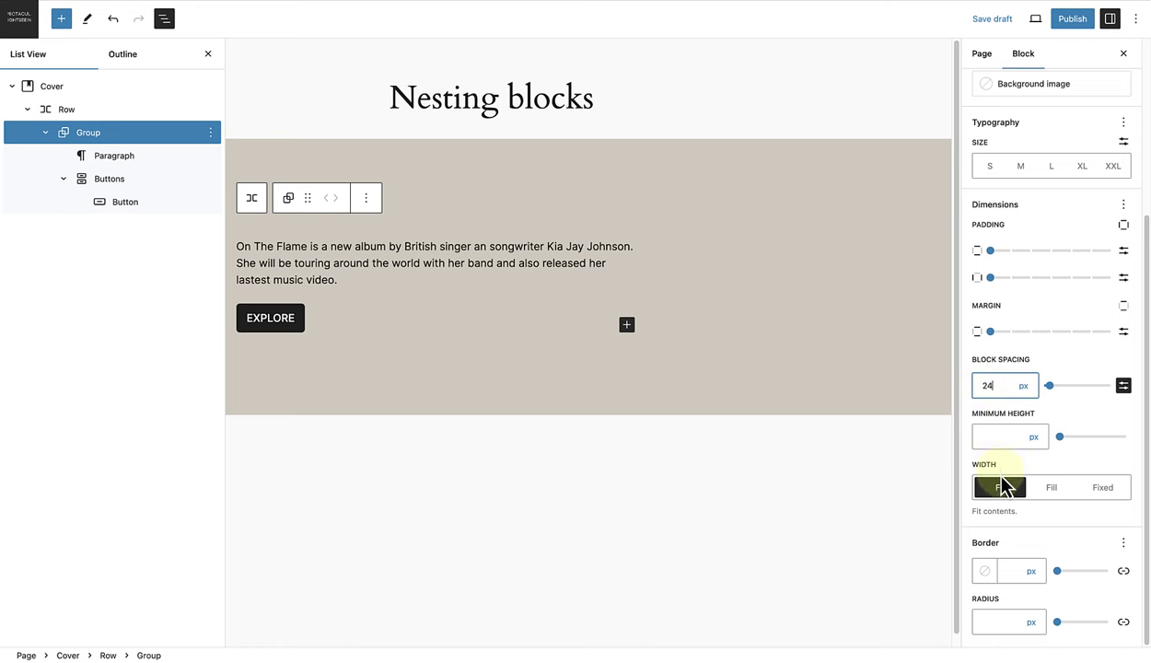
# - Give the album text group a fixed width of 320 px
pyautogui.click(1103, 491)
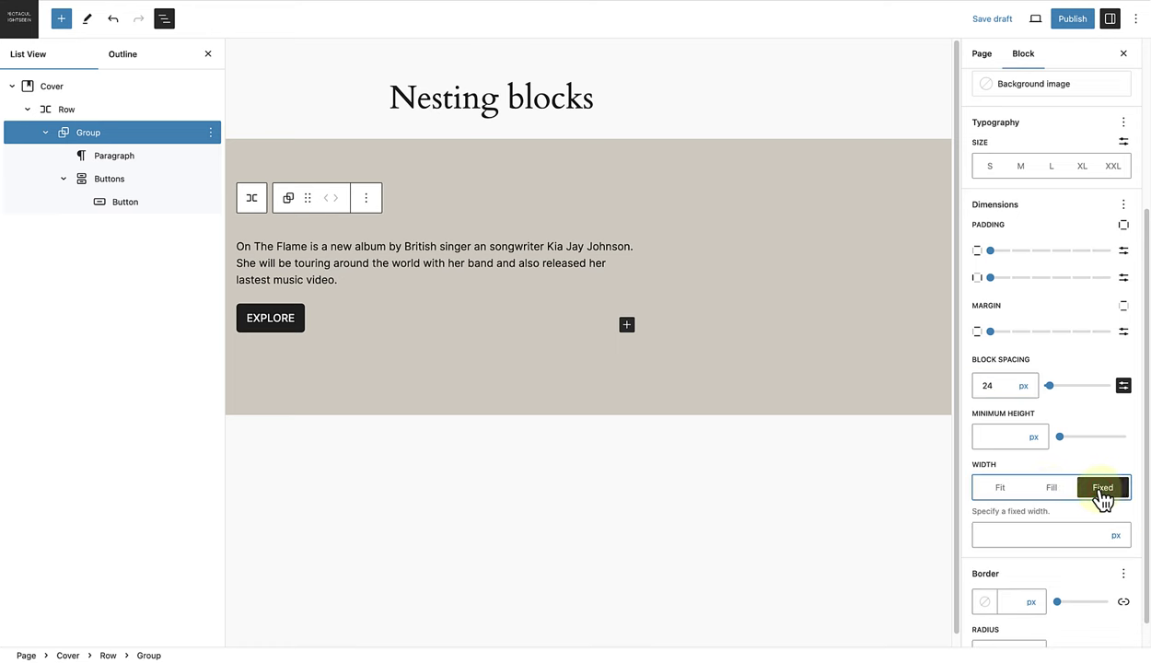
pyautogui.click(1011, 532)
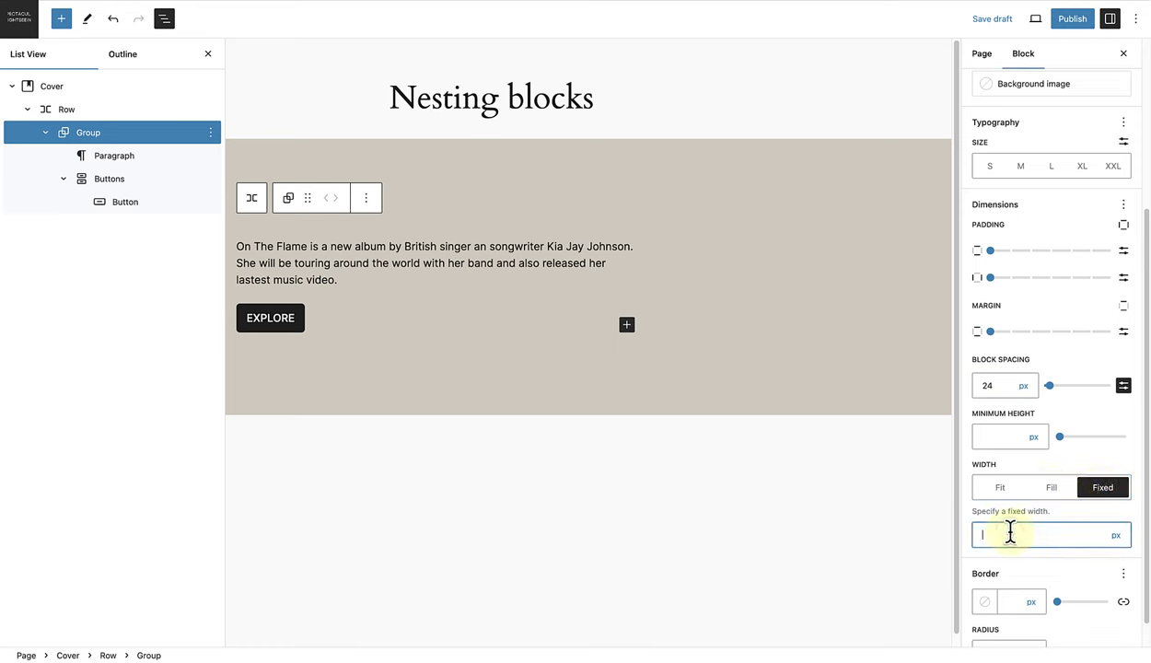
pyautogui.write('320')
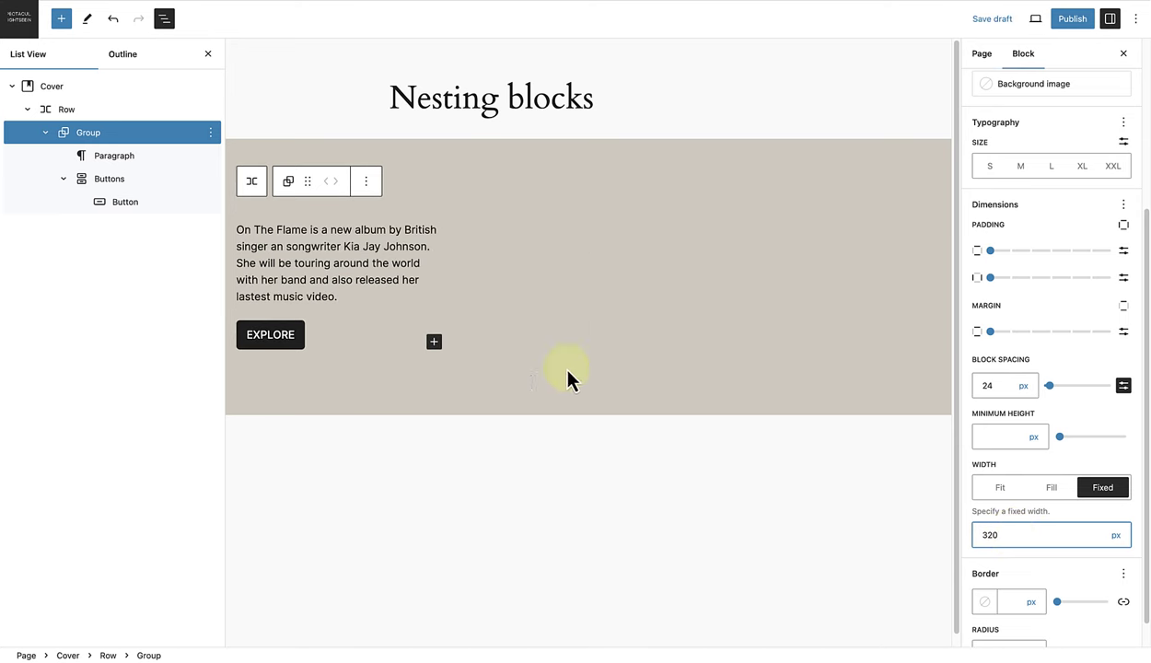
# - Insert a second Group block into the row, using the single-container layout
pyautogui.click(177, 116)
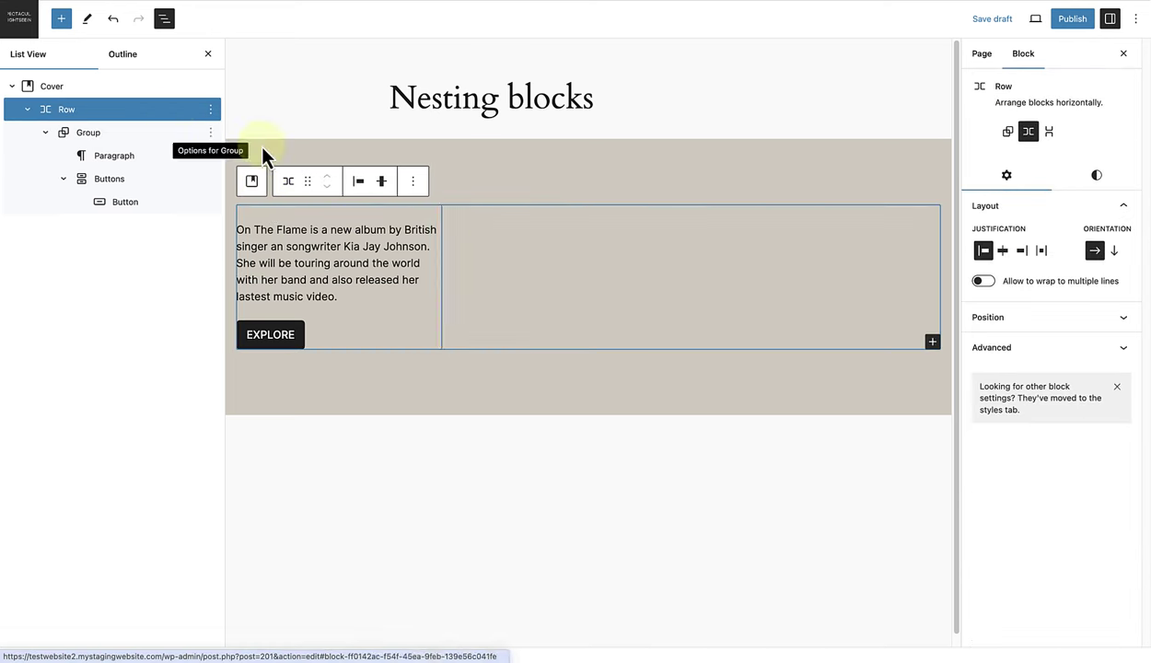
pyautogui.click(932, 342)
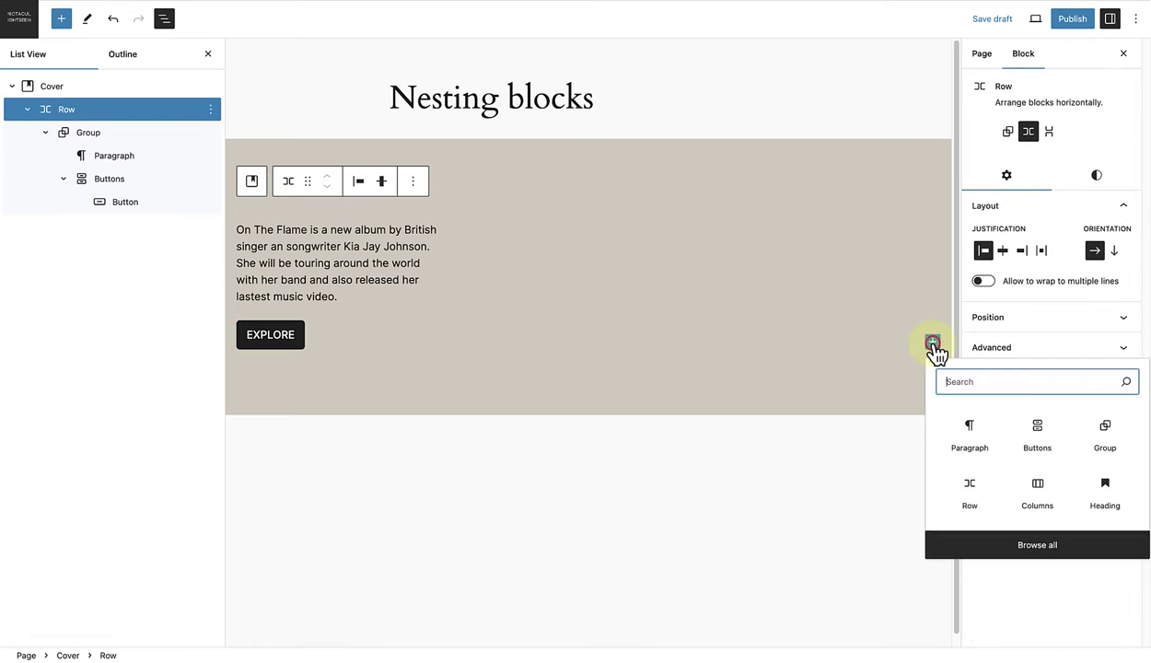
pyautogui.click(1104, 435)
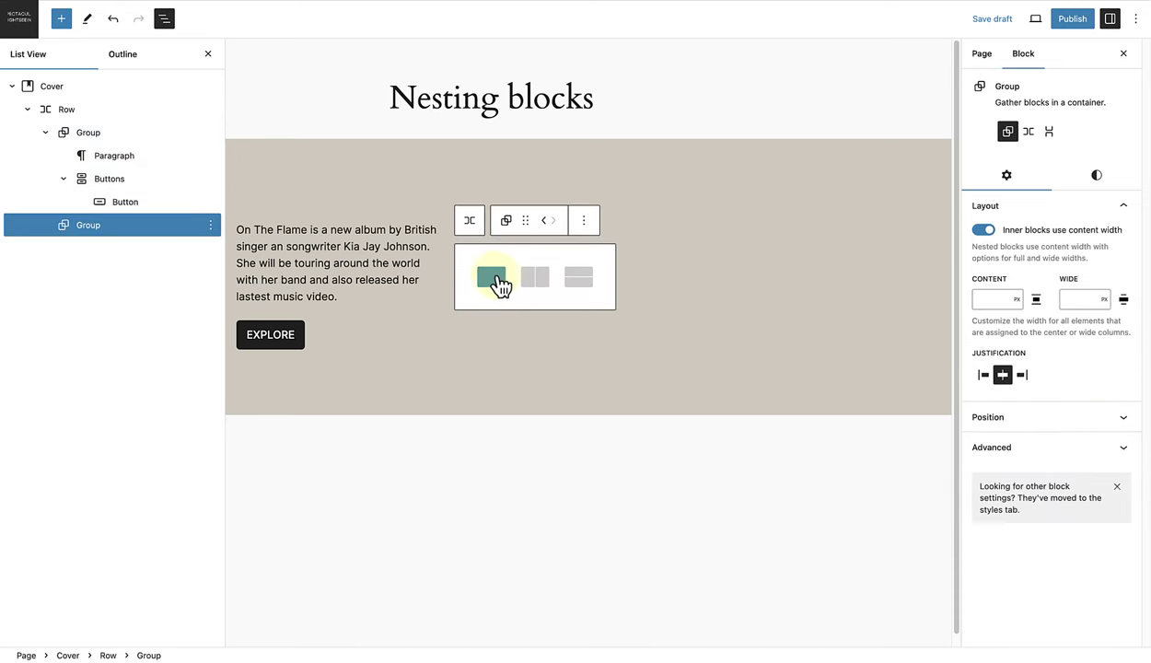
pyautogui.click(494, 277)
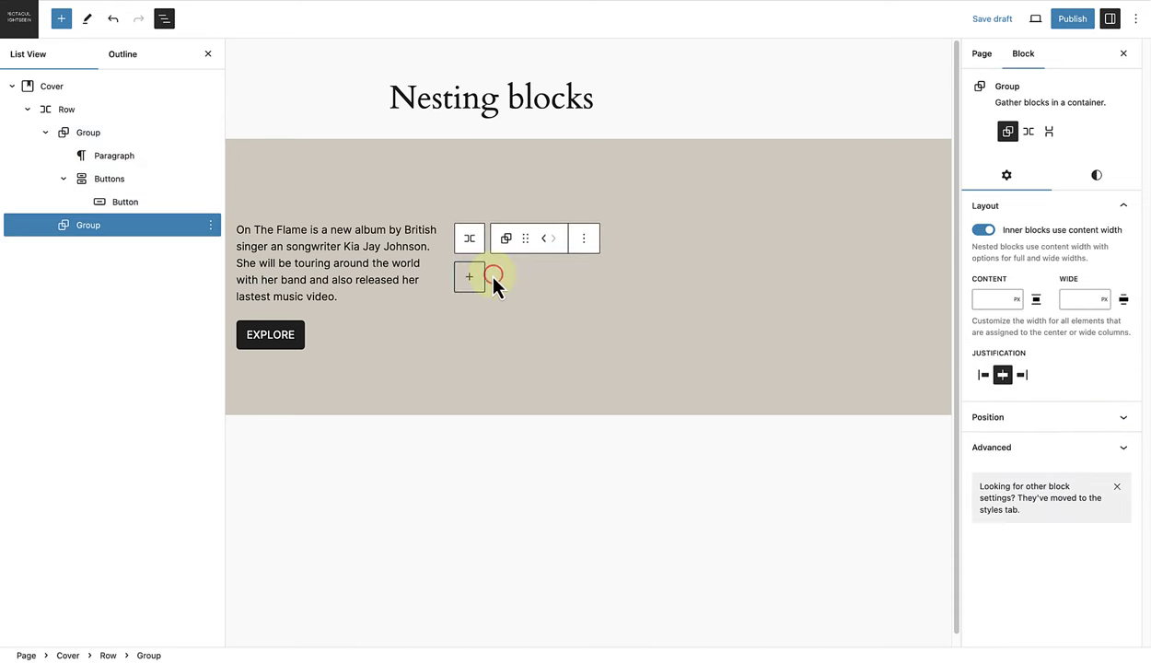
# - Add a paragraph reading "On The Flame" in the new group, with each word on its own line
pyautogui.click(470, 276)
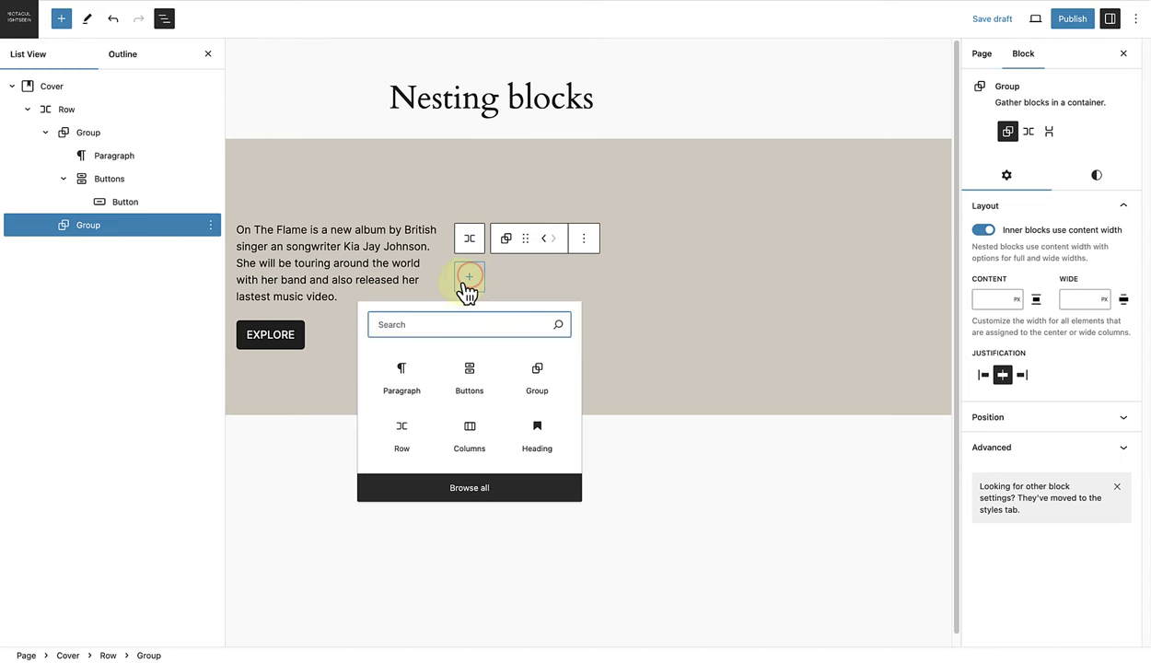
pyautogui.click(406, 378)
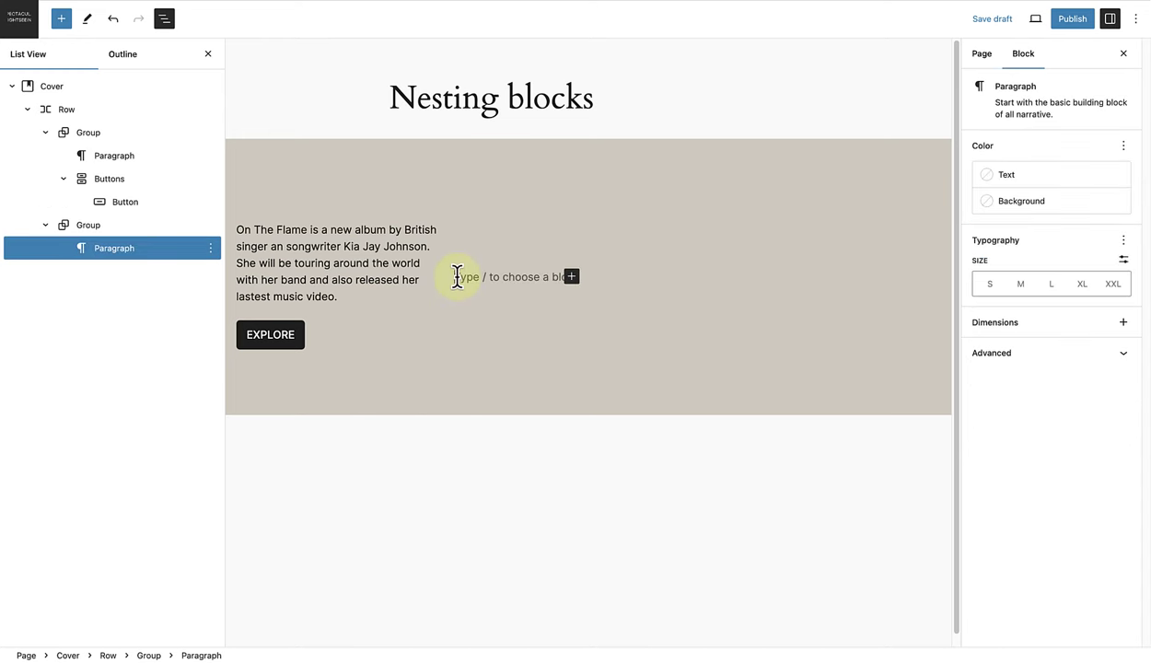
pyautogui.write('T')
pyautogui.write('n The')
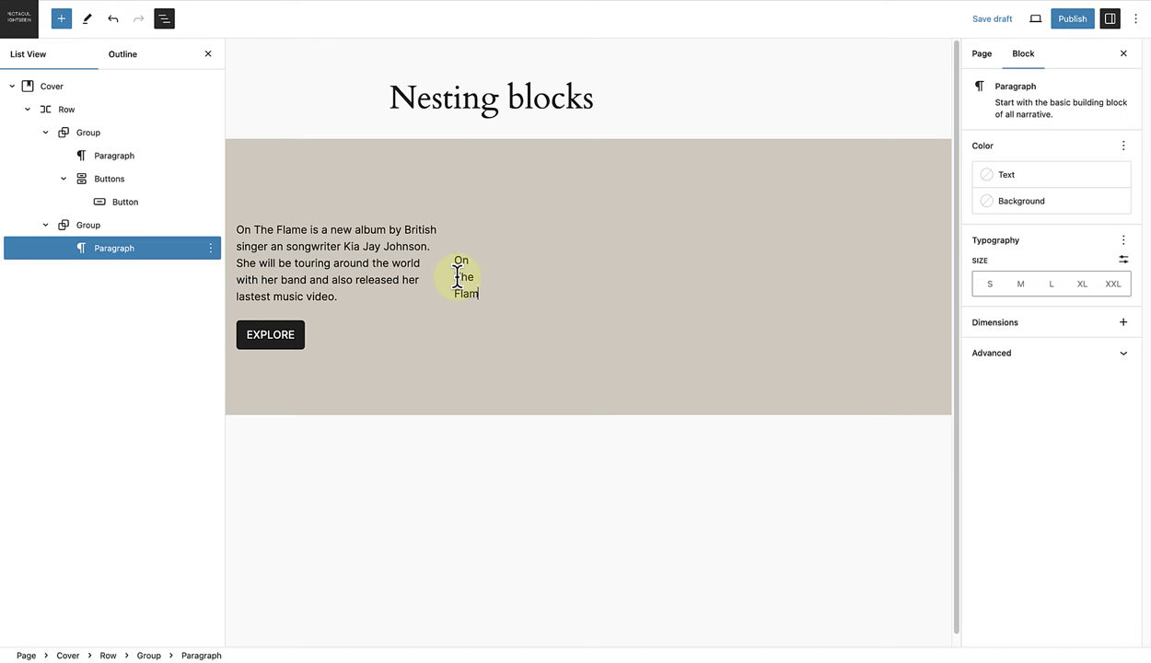
# - Select the "On The Flame" text and enable the appearance, line height and letter spacing typography options for its paragraph
pyautogui.doubleClick(473, 292)
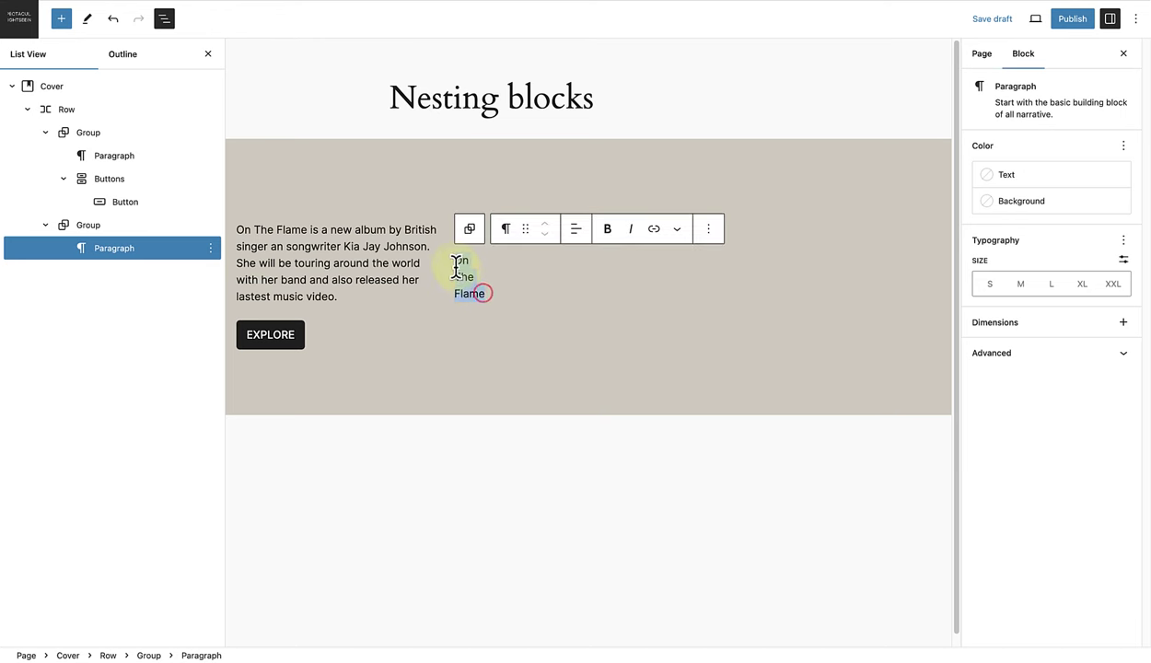
pyautogui.moveTo(456, 267); pyautogui.dragTo(460, 289)
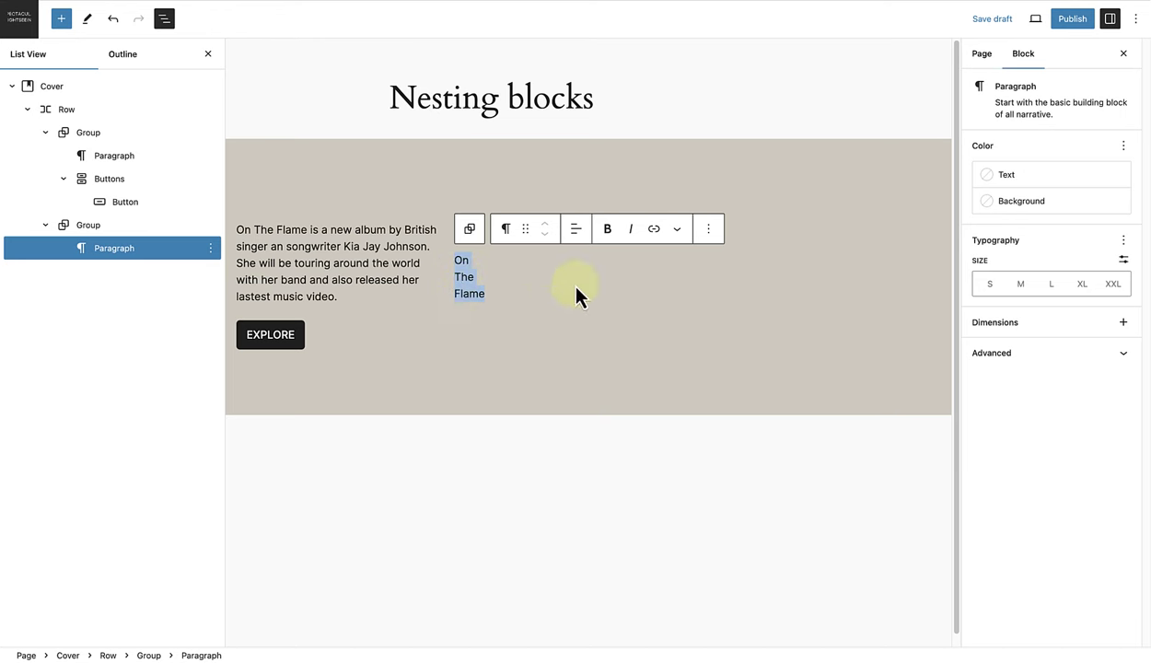
pyautogui.click(1122, 241)
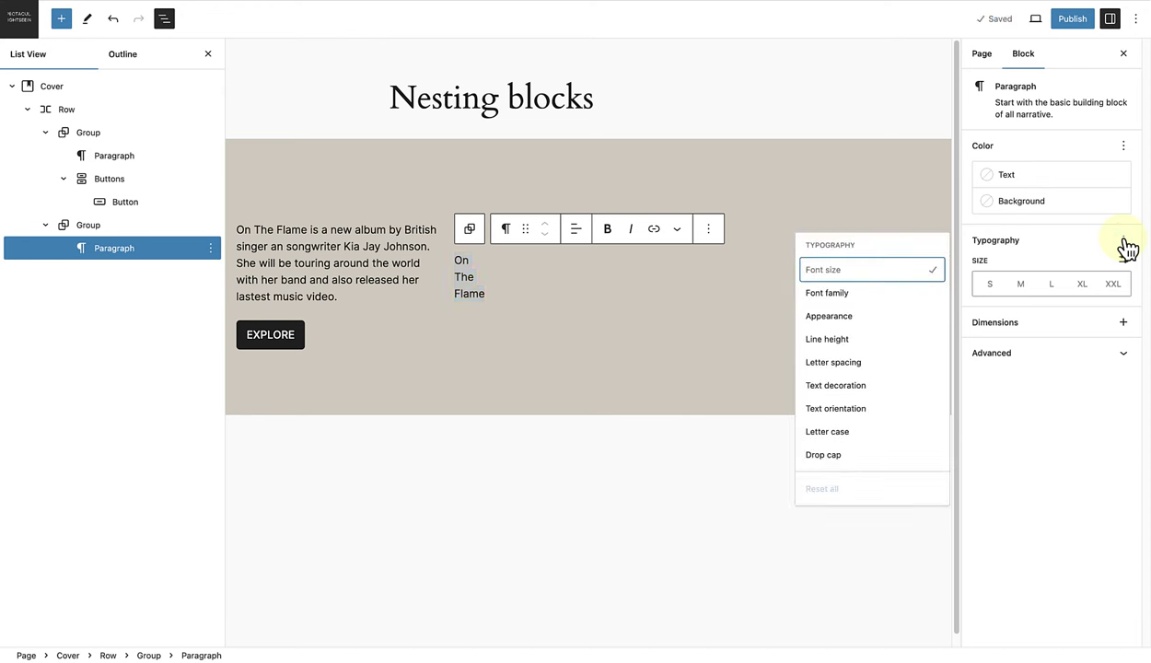
pyautogui.click(867, 319)
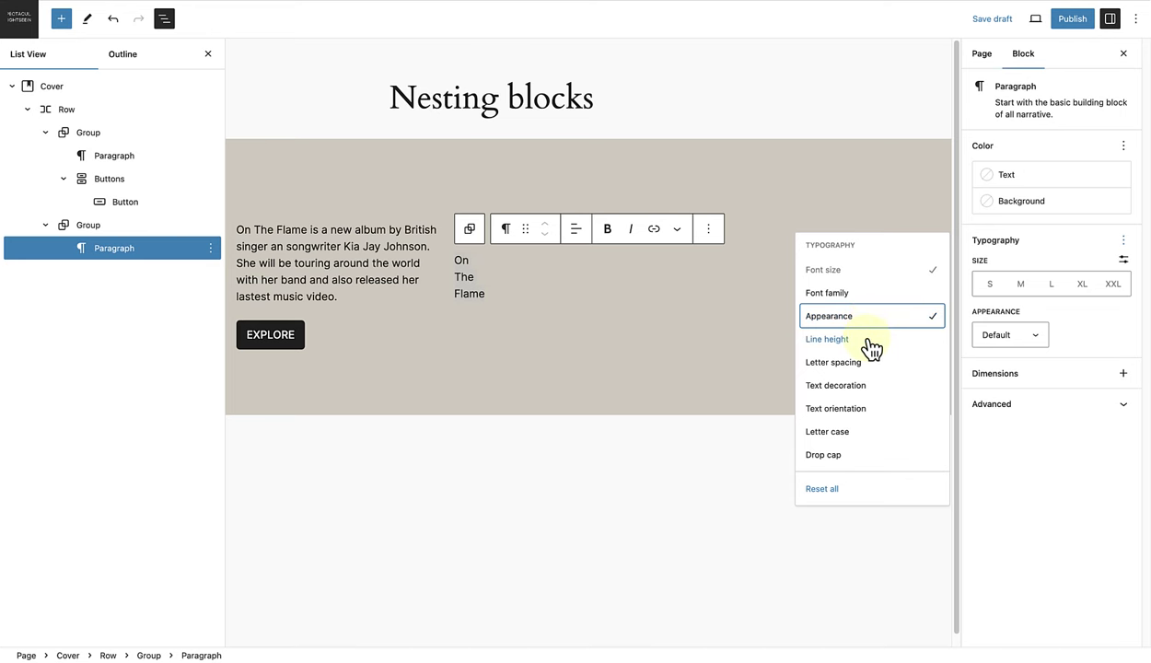
pyautogui.click(868, 340)
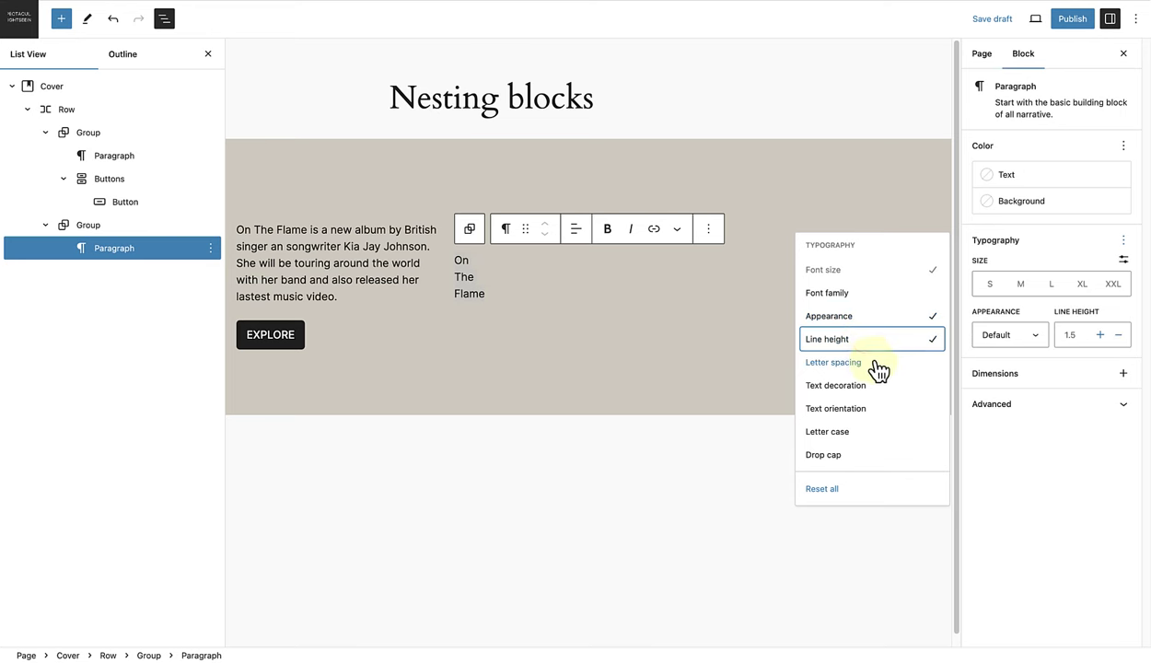
pyautogui.click(875, 364)
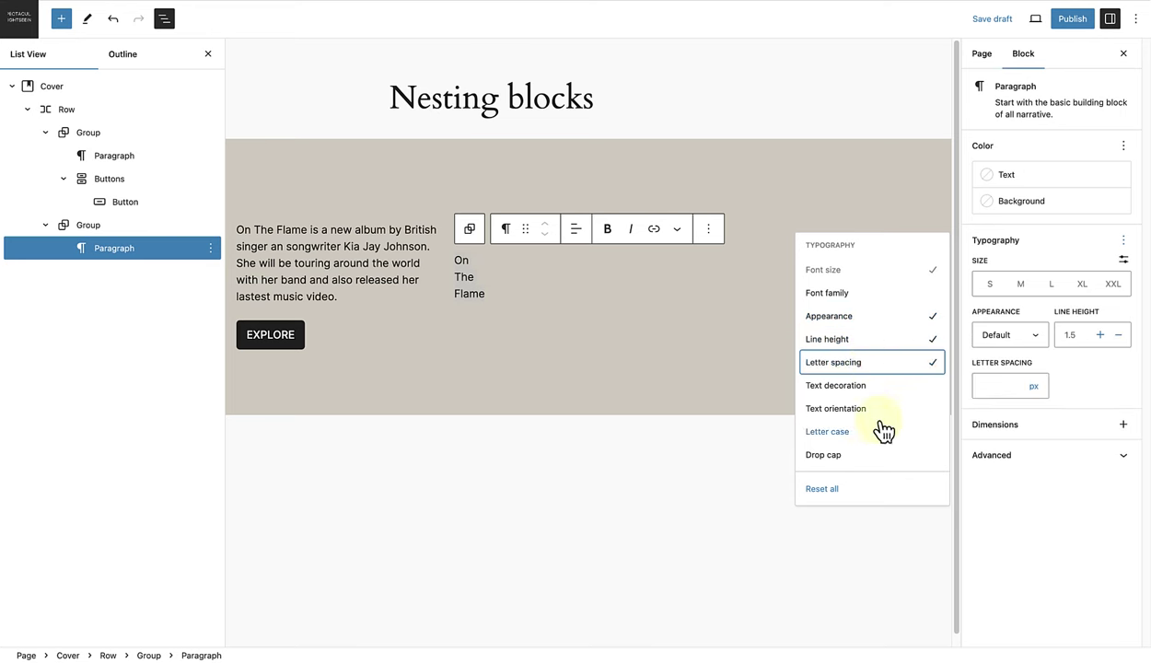
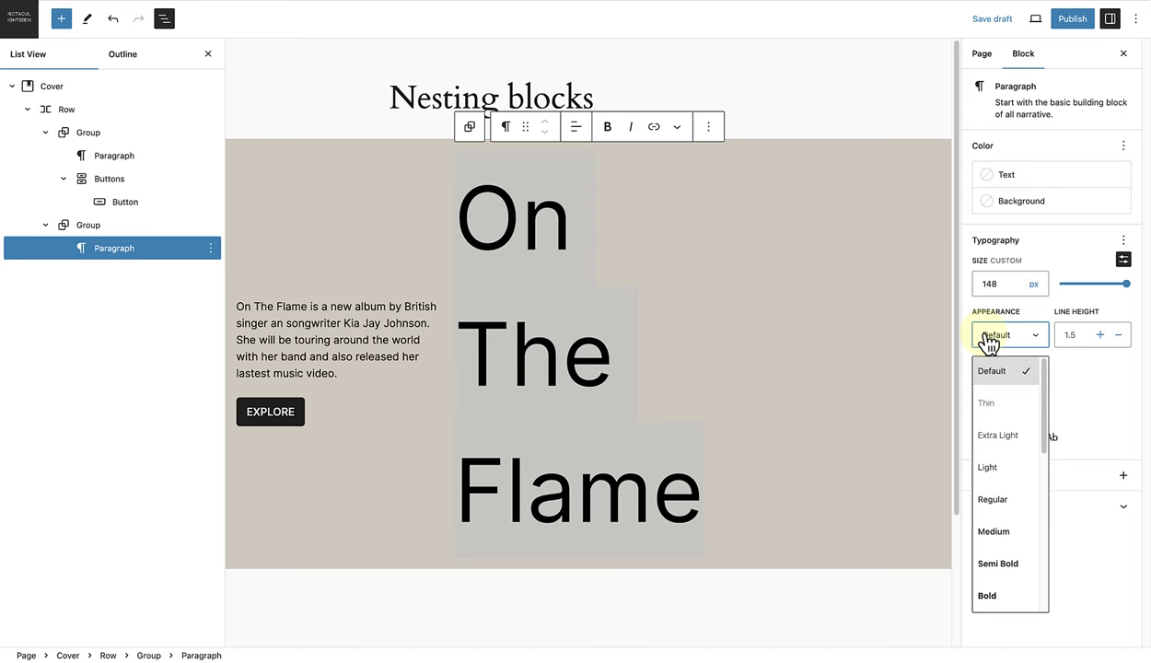
# - Set the "On The Flame" paragraph's appearance to Bold and its line height to 0.8
pyautogui.scroll(-3, 1002, 525)
pyautogui.click(1000, 518)
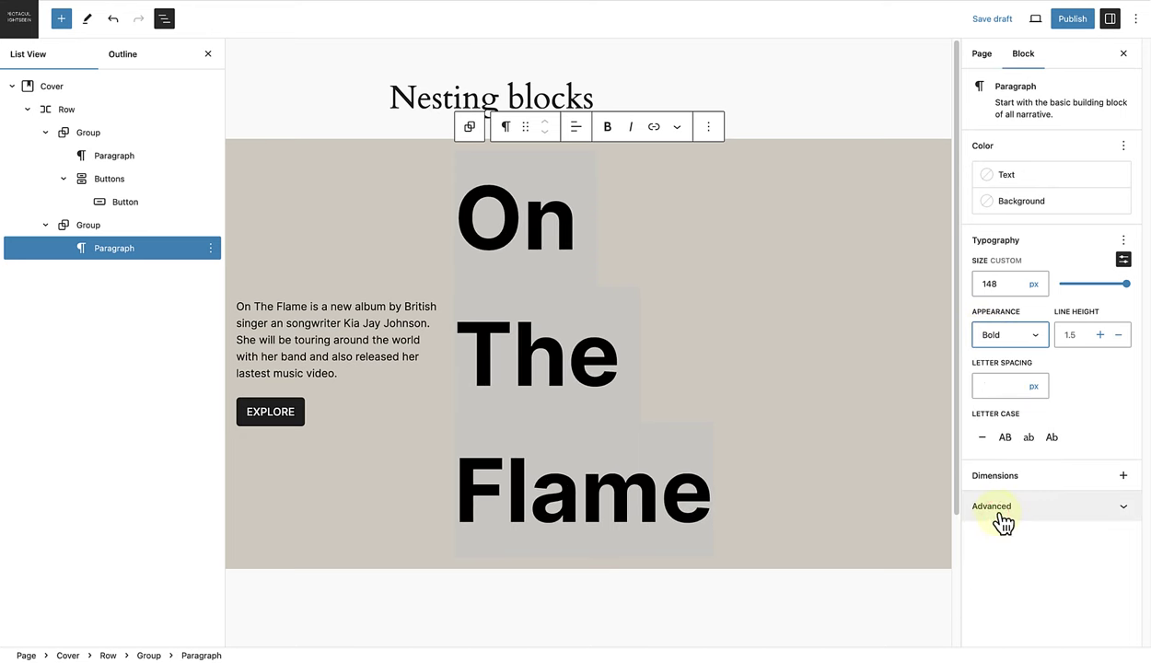
pyautogui.click(1062, 334)
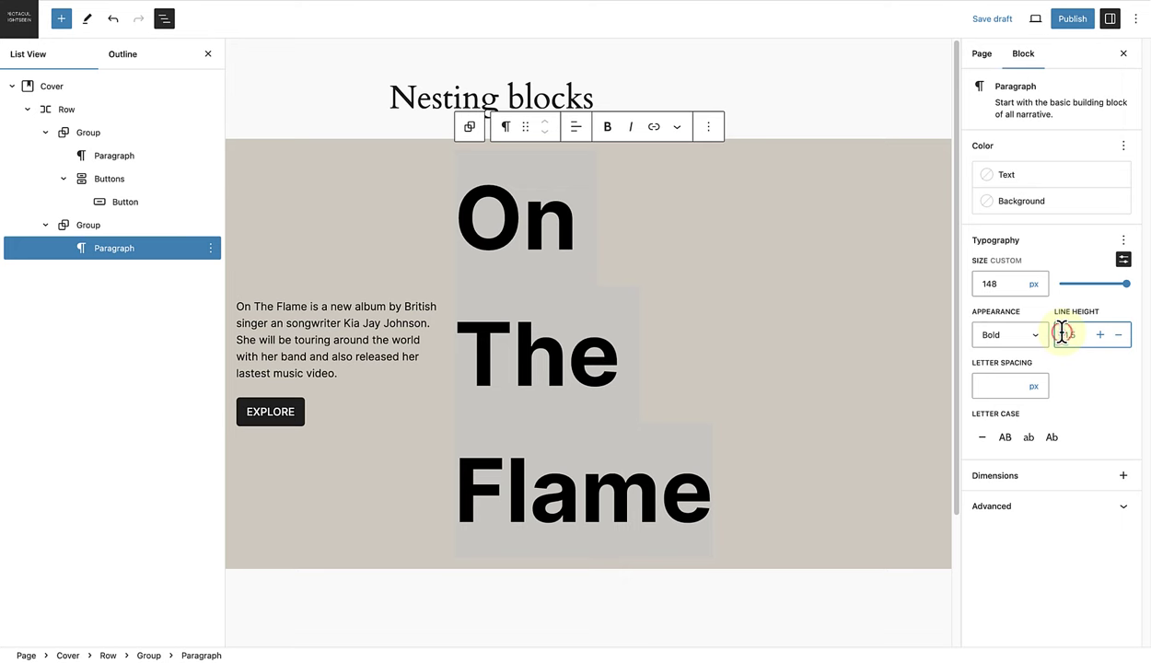
pyautogui.write('0.8')
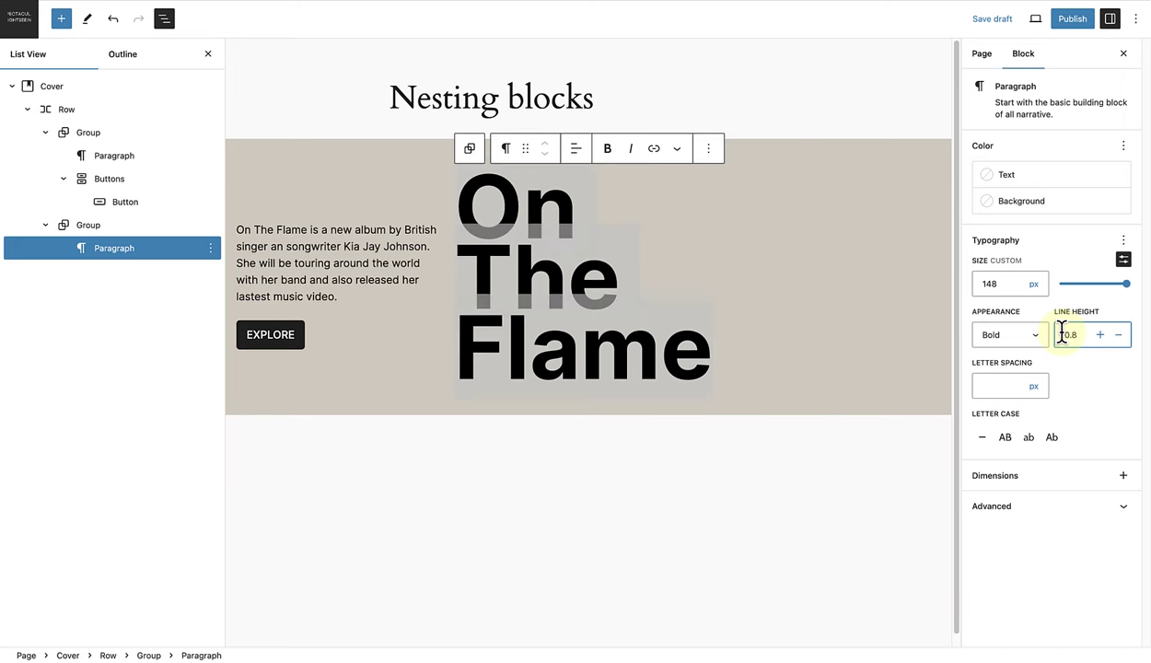
# - Set the "On The Flame" paragraph's letter spacing to -4 px and its letter case to uppercase
pyautogui.click(995, 382)
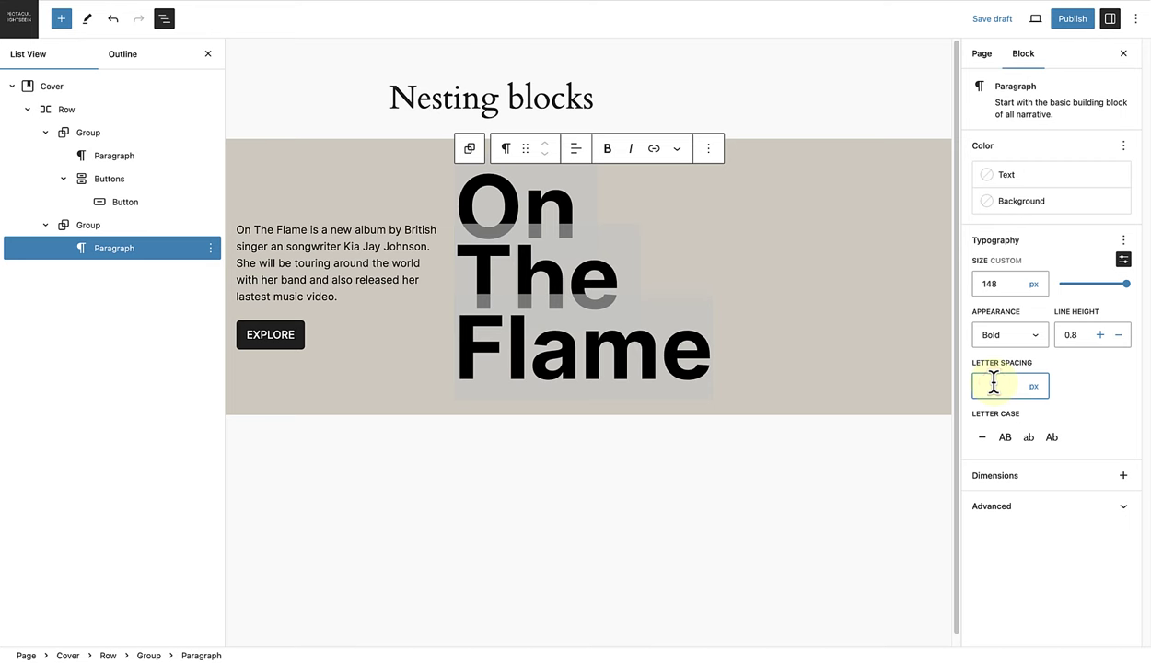
pyautogui.write('-4')
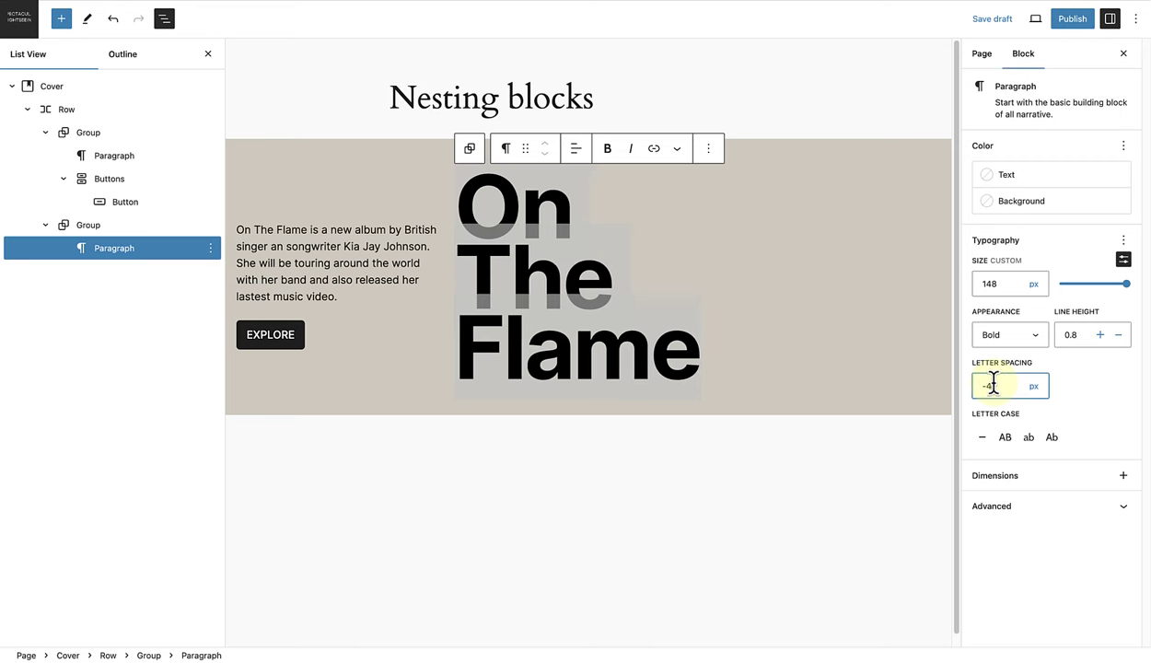
pyautogui.click(1007, 439)
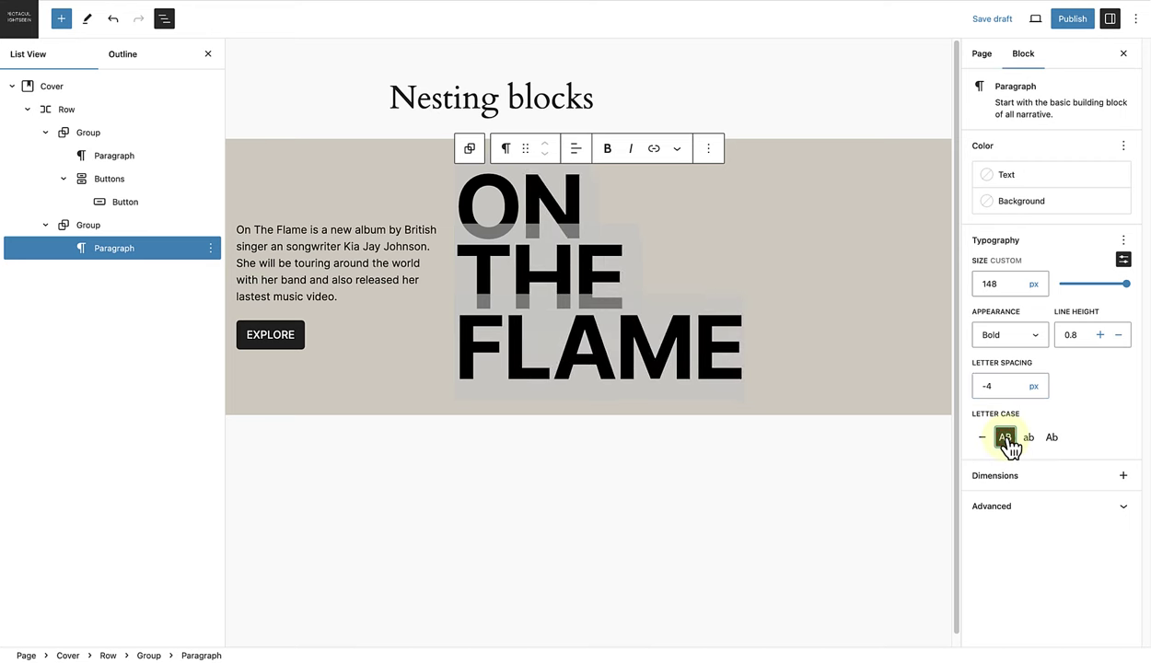
# - Align the "On The Flame" text right and duplicate its paragraph block
pyautogui.hotkey('ctrl', 'a')
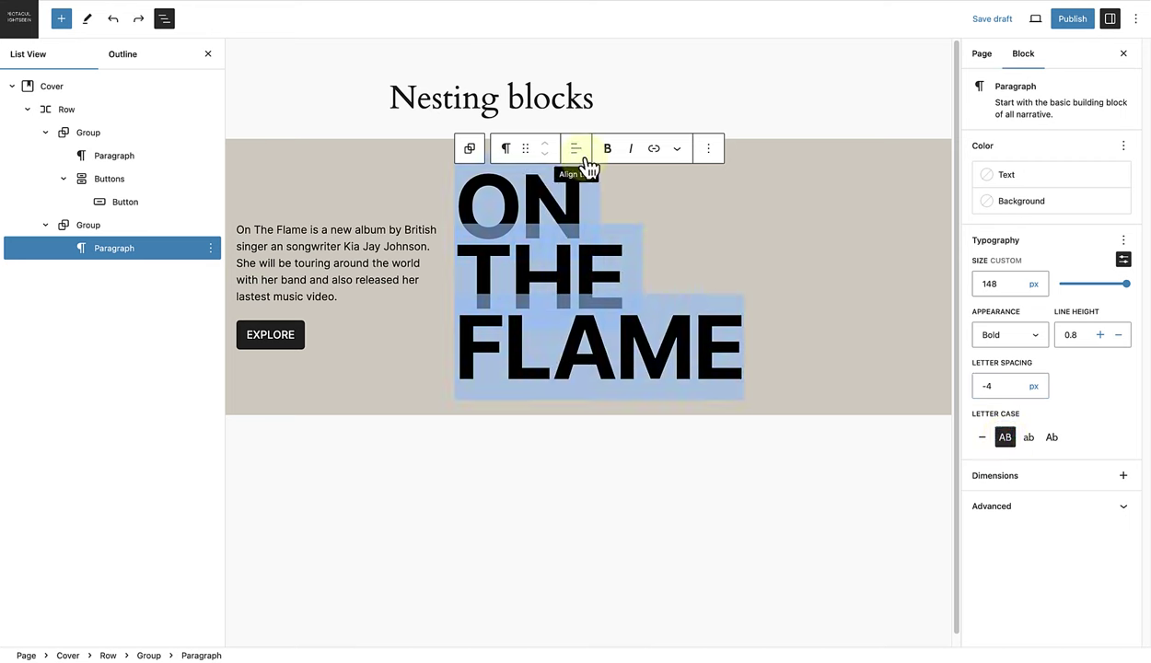
pyautogui.click(585, 164)
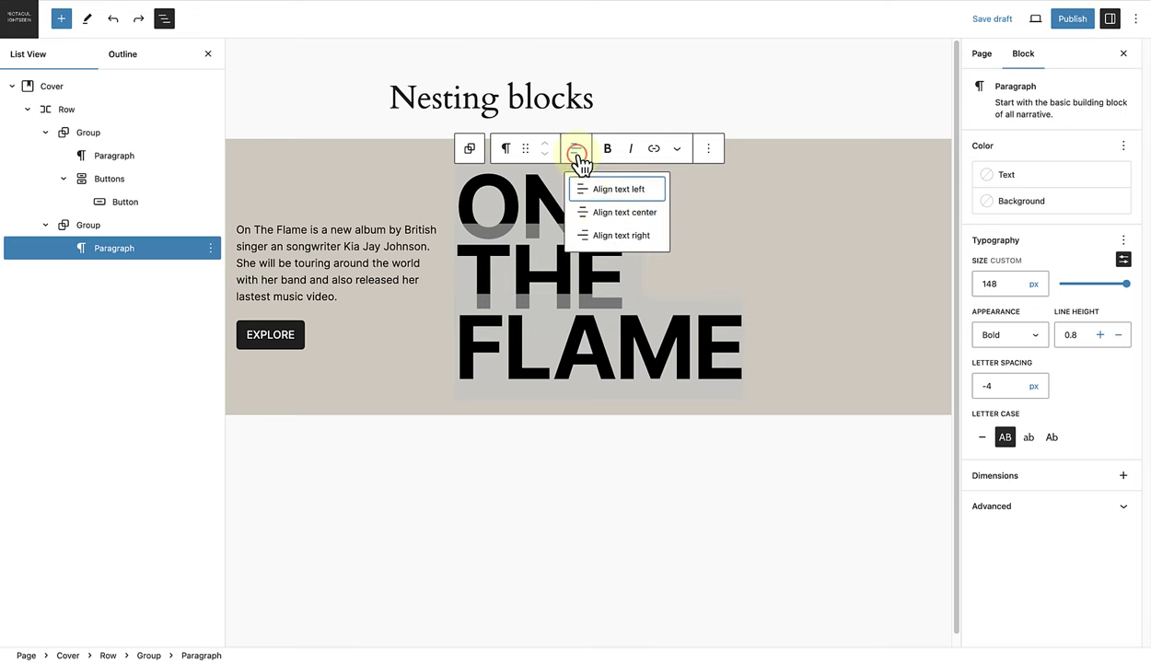
pyautogui.click(621, 237)
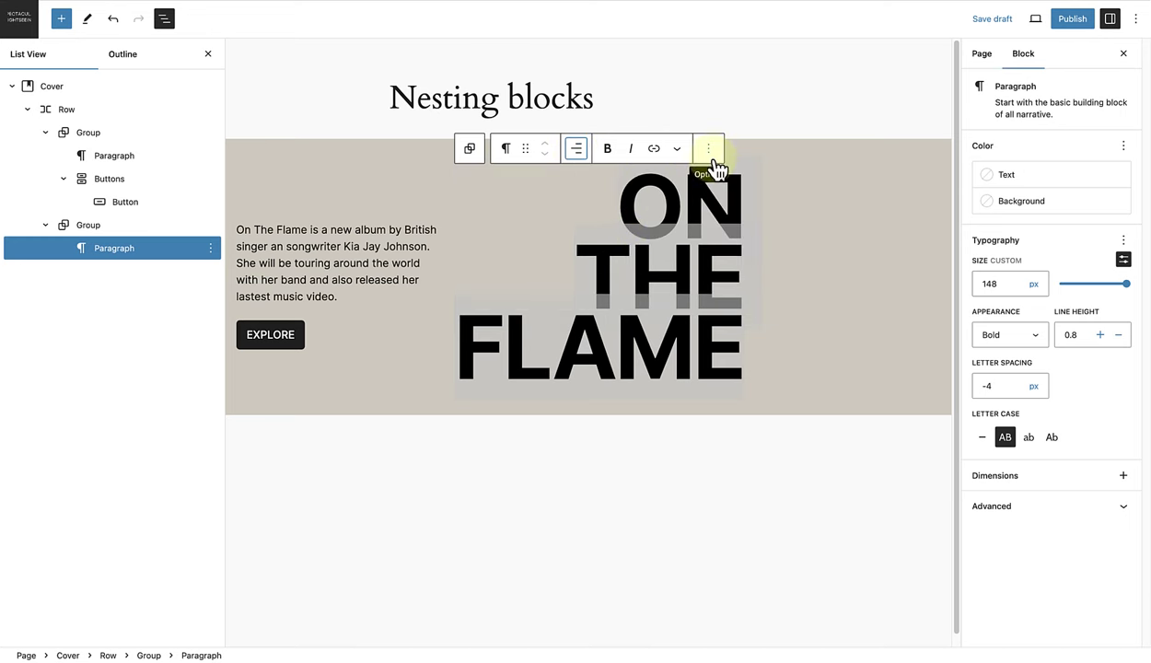
pyautogui.click(709, 149)
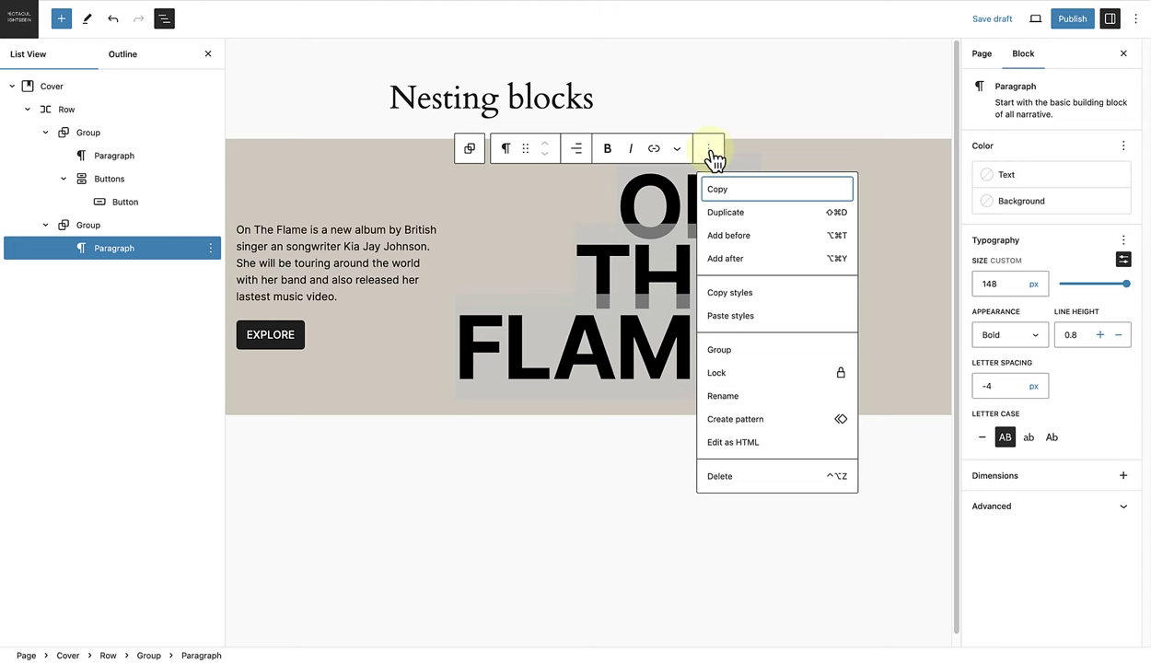
pyautogui.click(726, 211)
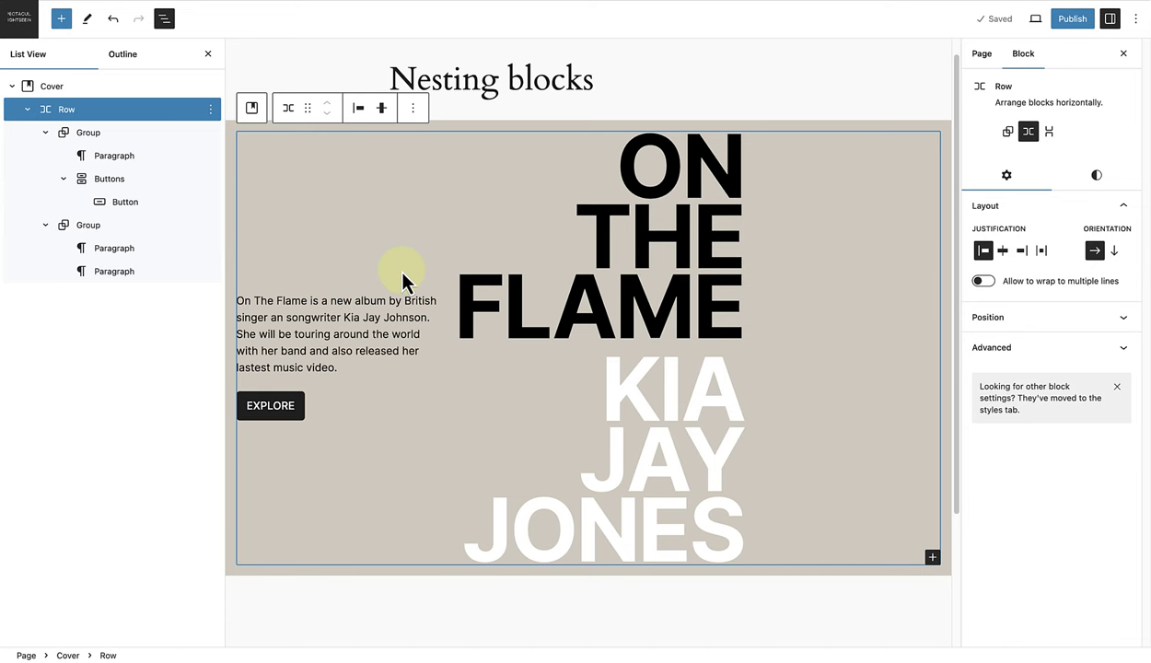
# - Set the width of the group holding the two large title paragraphs to Fill and justify its items right
pyautogui.click(115, 237)
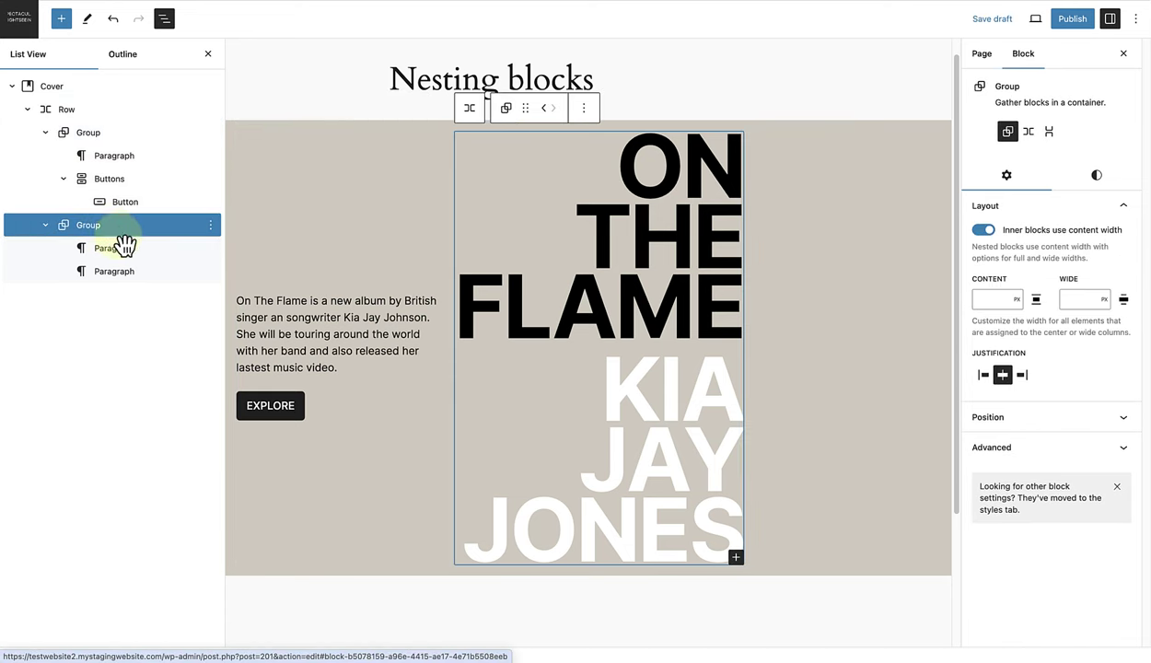
pyautogui.click(1100, 177)
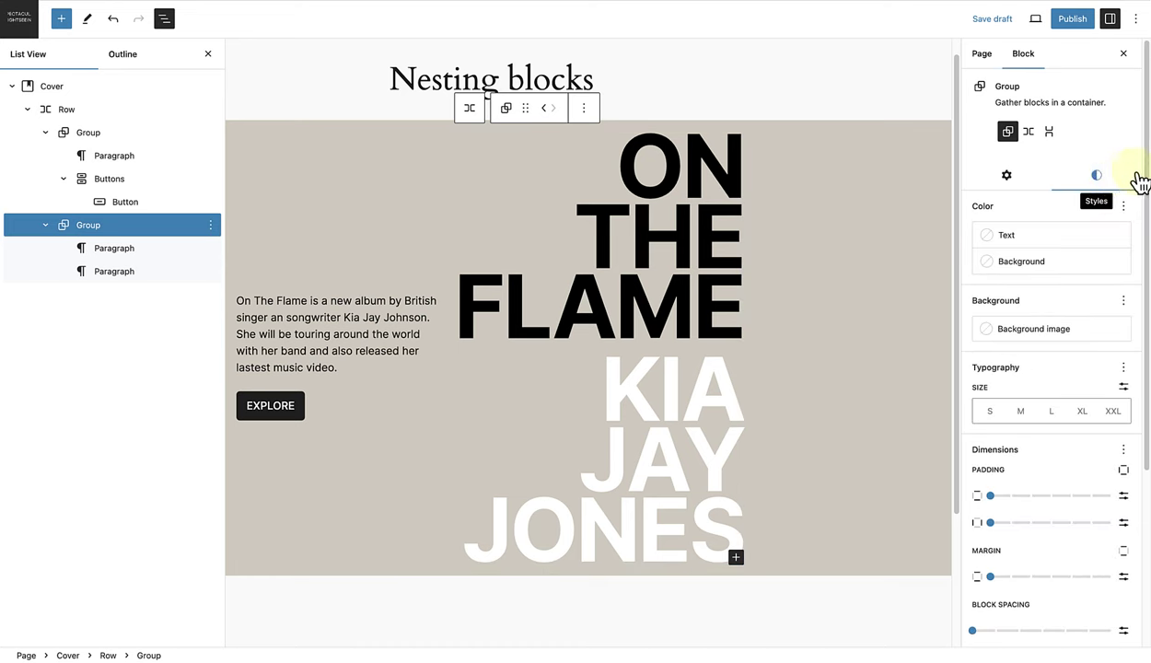
pyautogui.moveTo(1144, 163); pyautogui.dragTo(1148, 355)
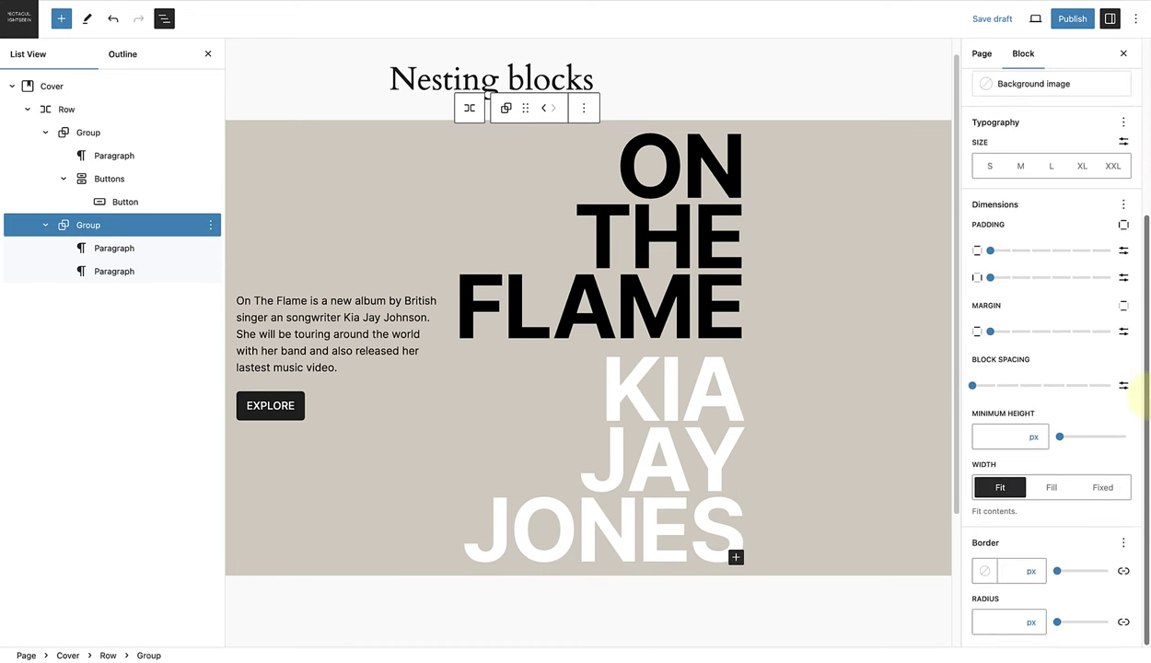
pyautogui.click(1052, 489)
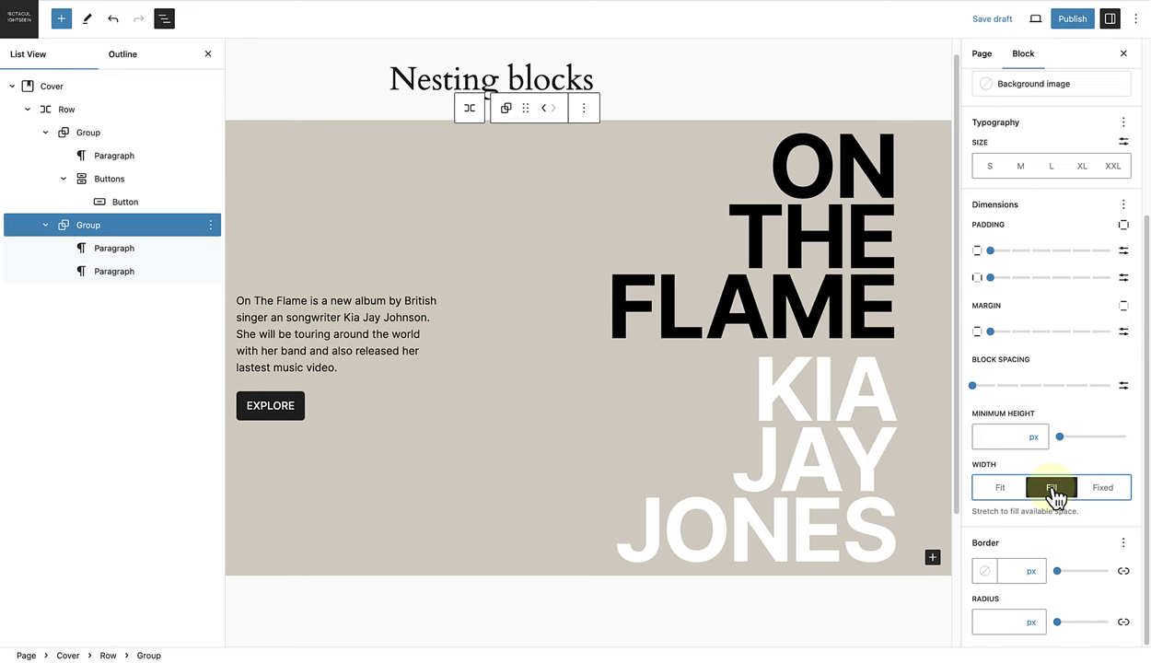
pyautogui.scroll(5, 1139, 373)
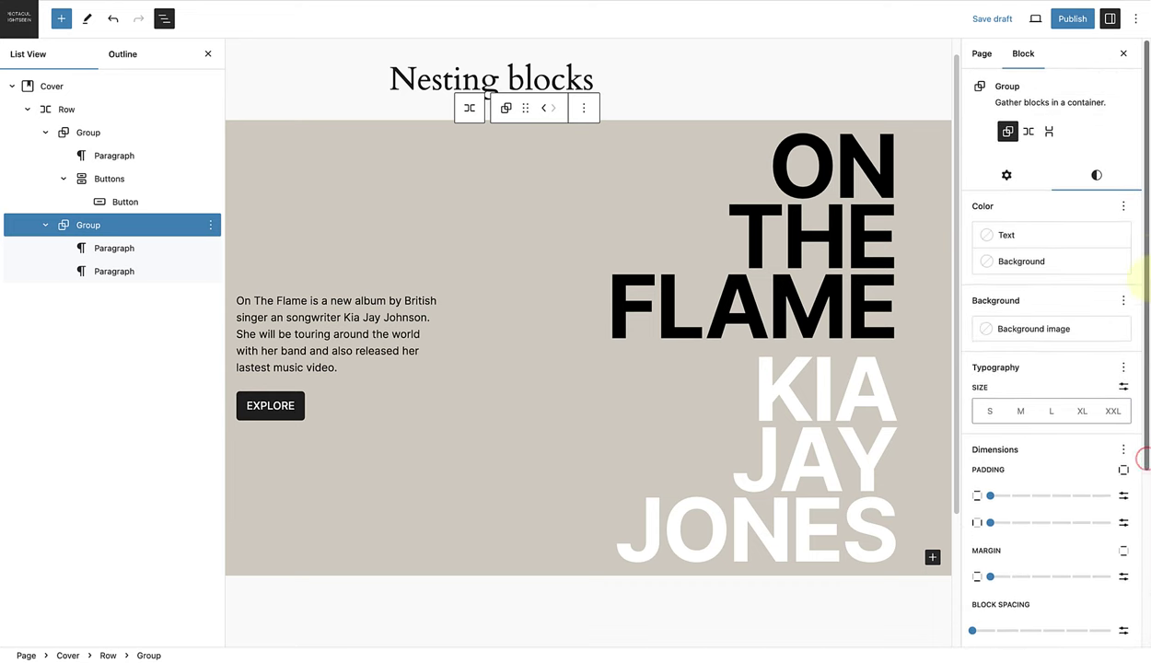
pyautogui.click(1018, 183)
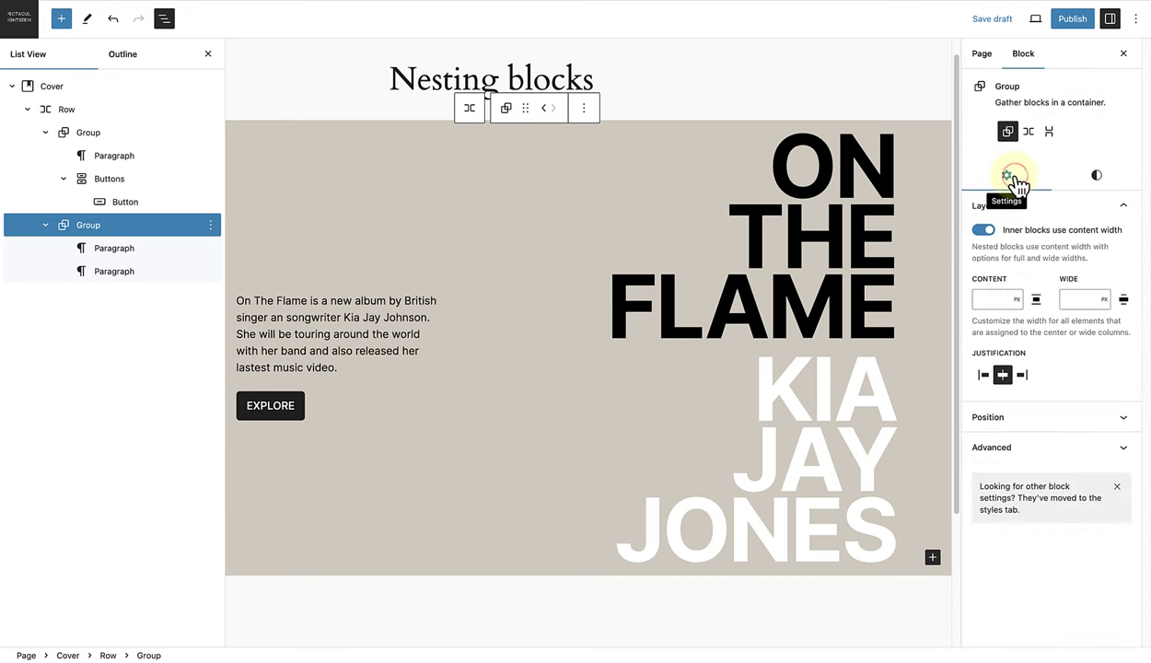
pyautogui.click(1006, 377)
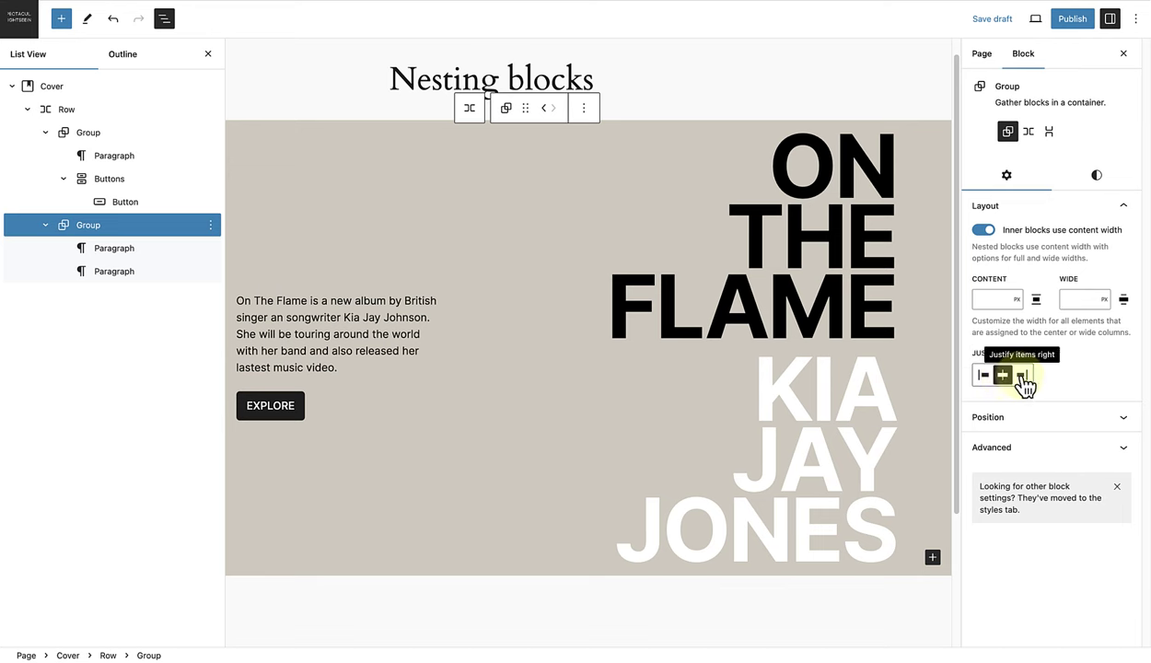
pyautogui.click(1022, 377)
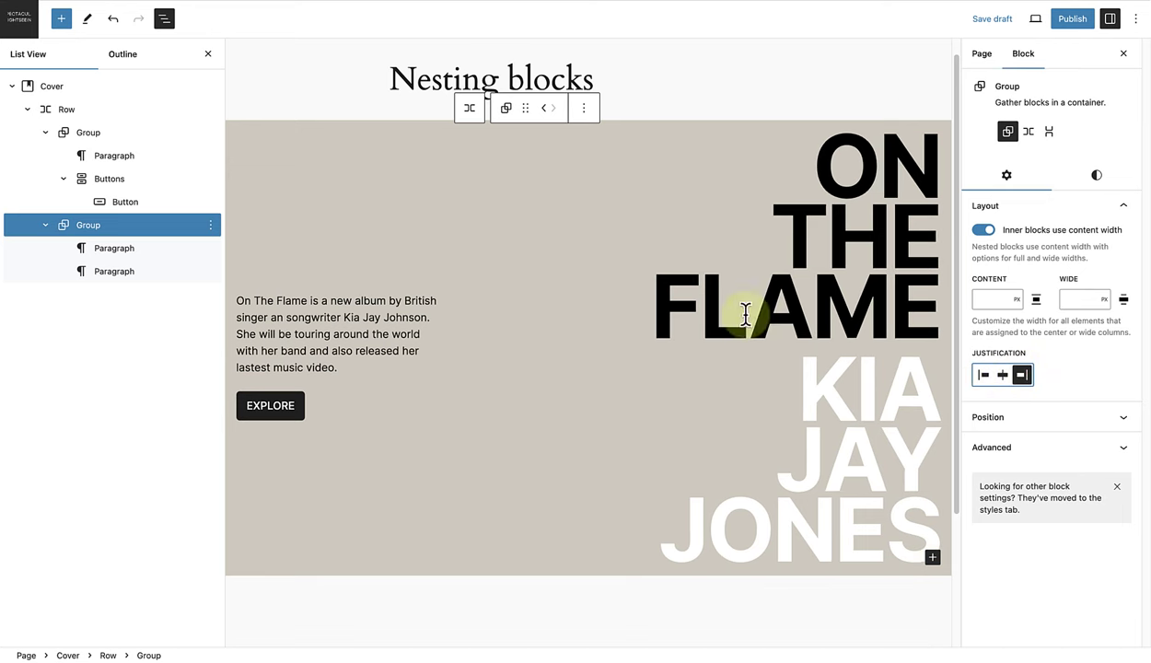
# - Set the vertical alignment of the row inside the cover to Align top
pyautogui.click(68, 111)
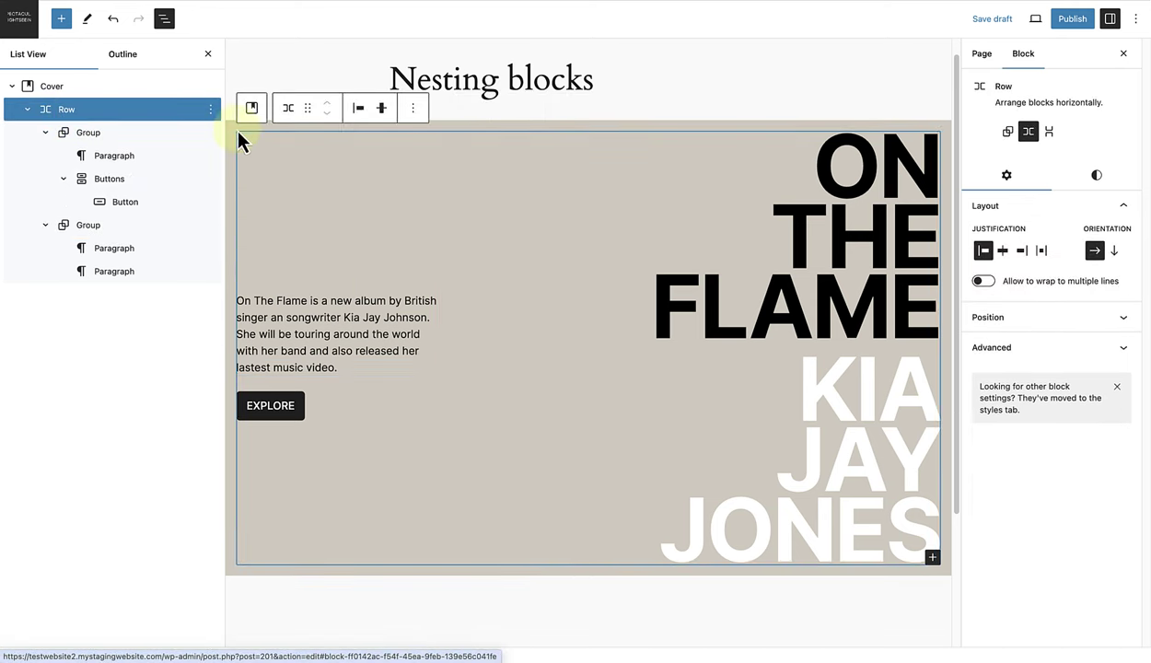
pyautogui.click(380, 114)
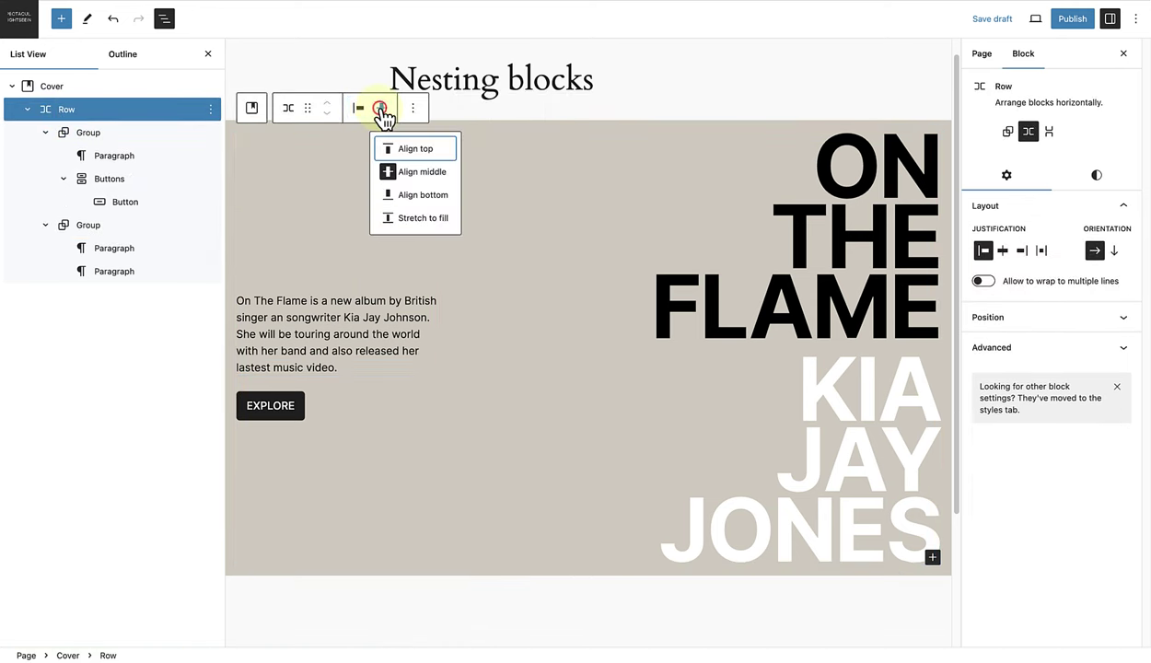
pyautogui.click(419, 151)
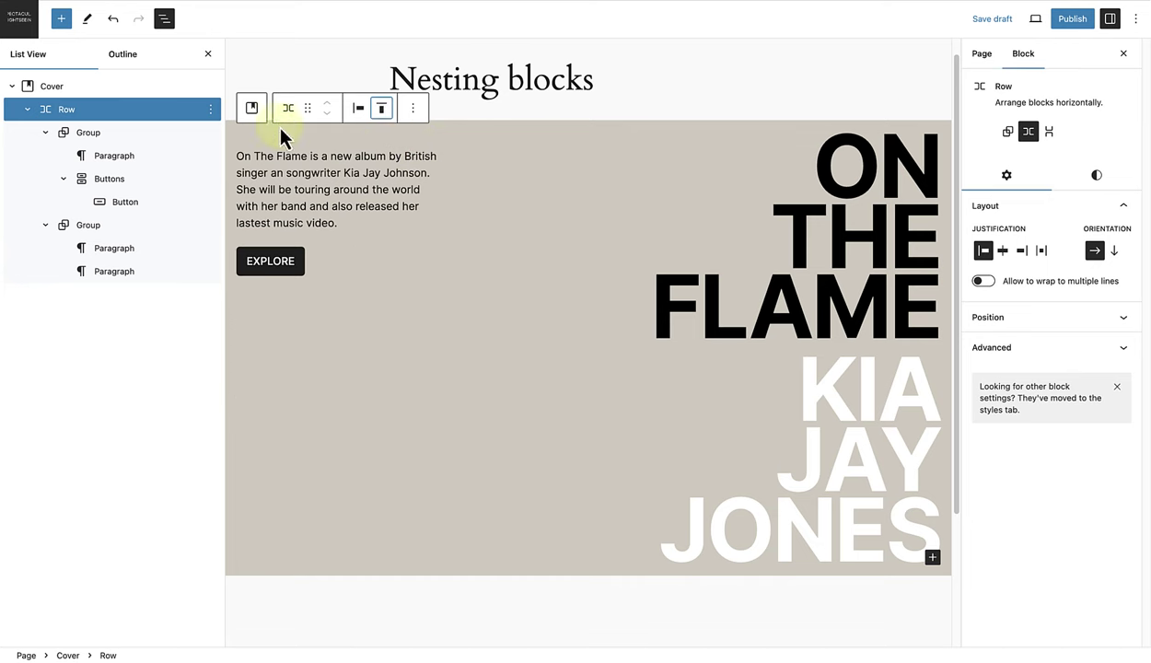
# - Increase the Cover block's vertical and horizontal padding
pyautogui.click(98, 89)
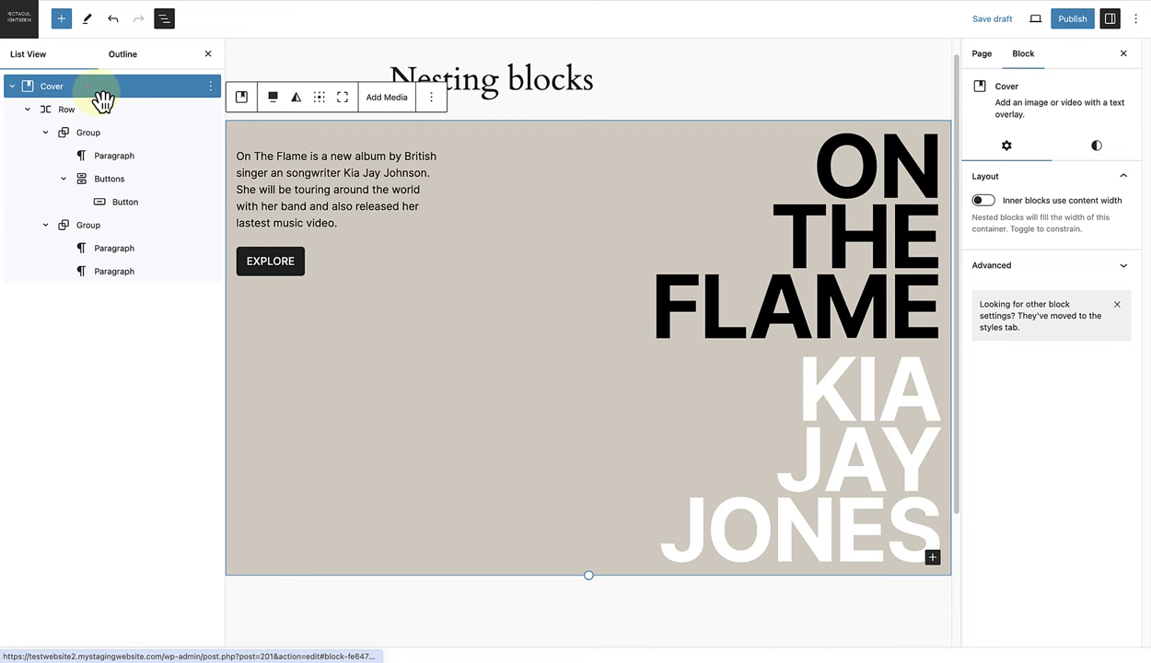
pyautogui.click(1096, 149)
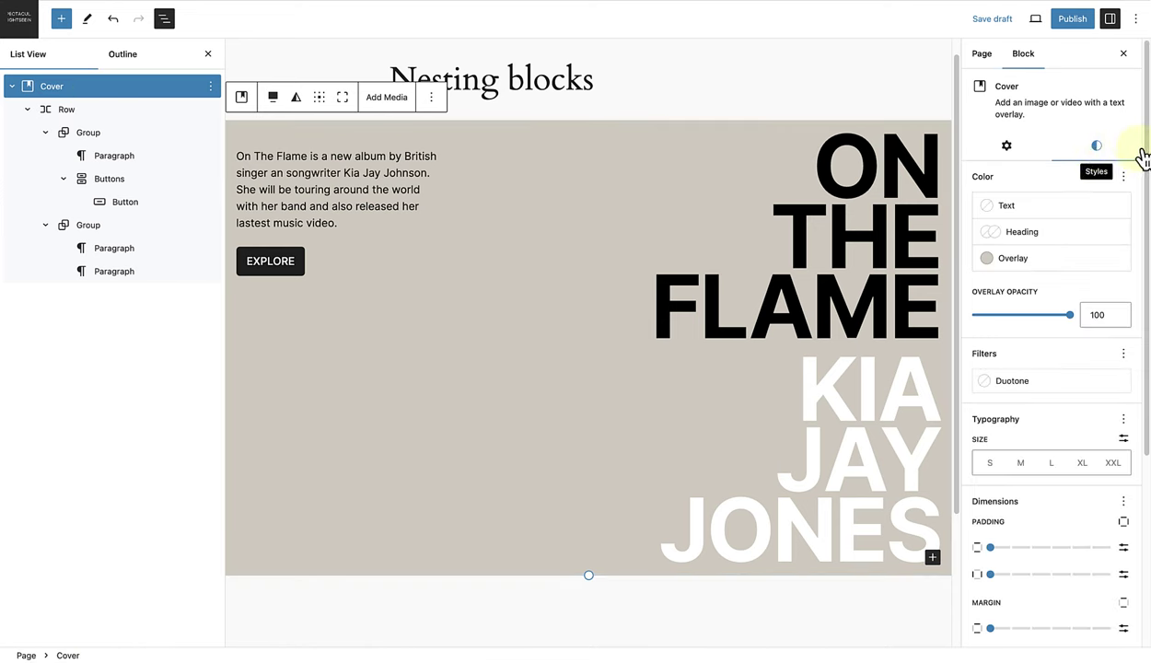
pyautogui.scroll(-5, 1141, 147)
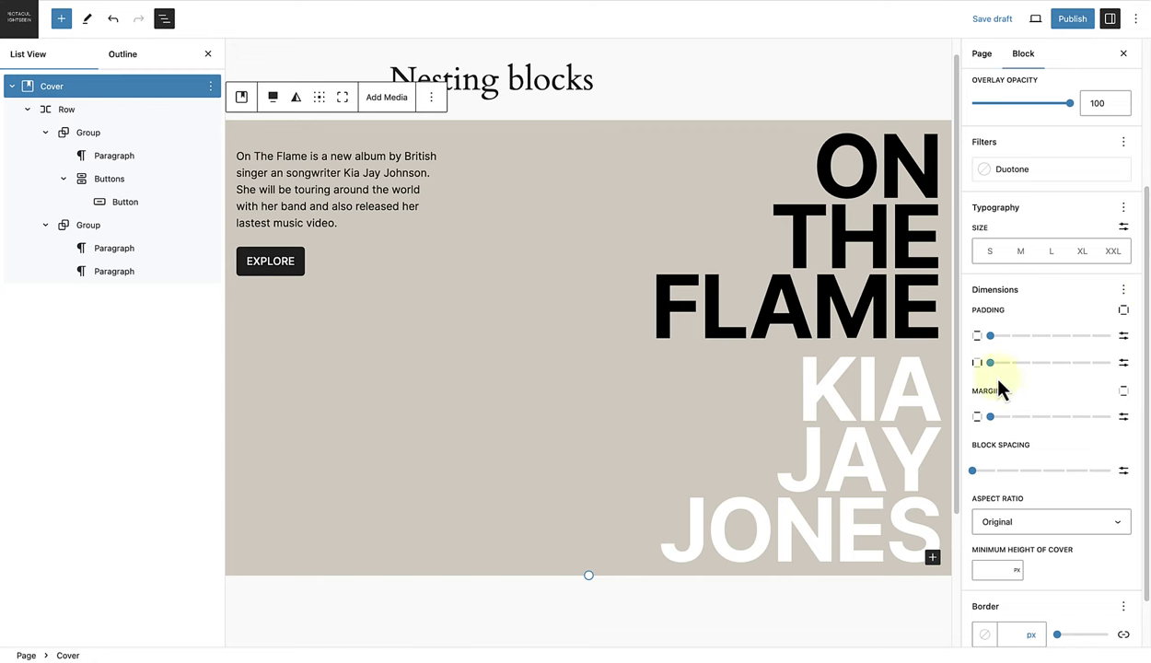
pyautogui.moveTo(991, 336); pyautogui.dragTo(1087, 354)
pyautogui.moveTo(992, 365); pyautogui.dragTo(1087, 369)
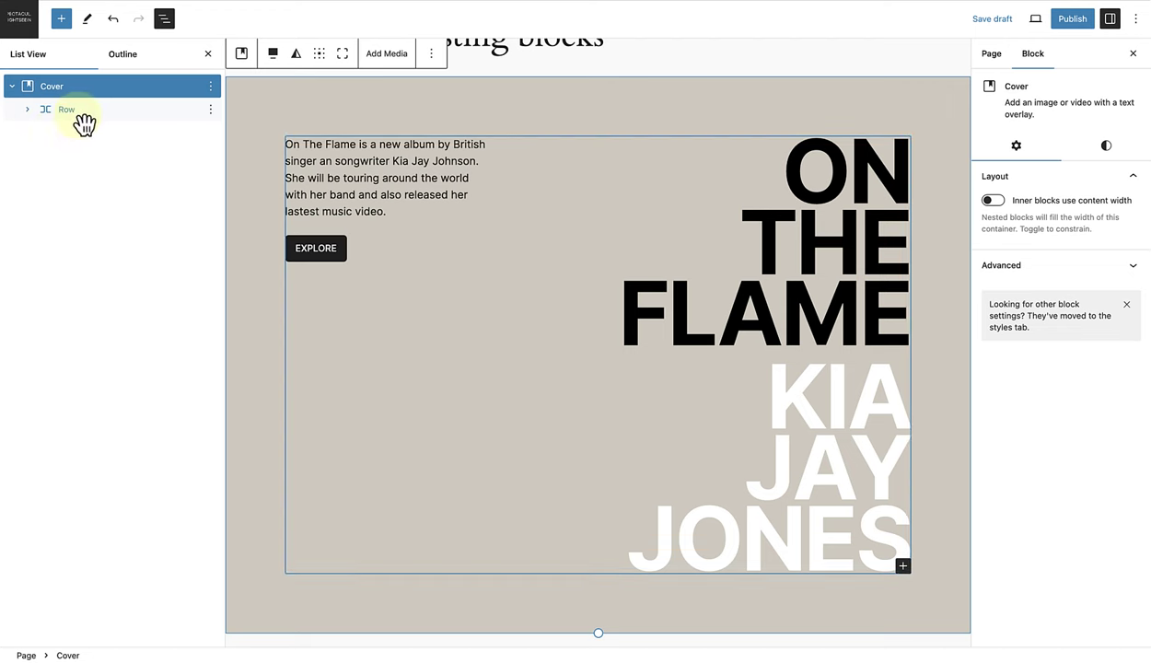
# - Allow the row inside the cover to wrap to multiple lines
pyautogui.click(81, 114)
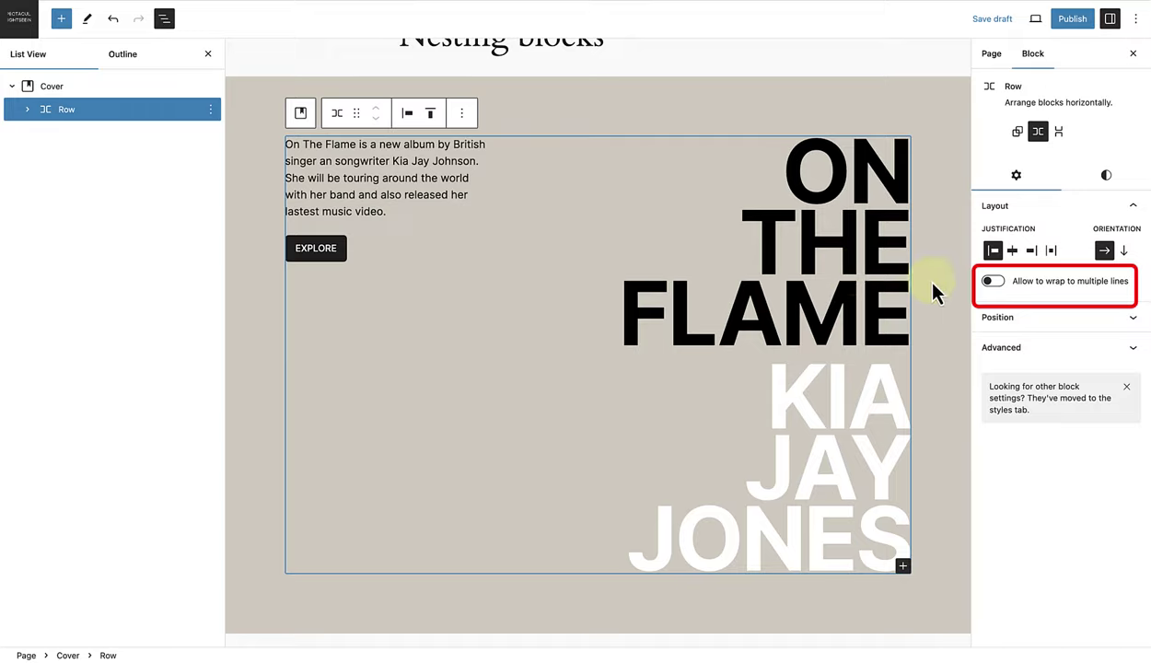
pyautogui.click(992, 281)
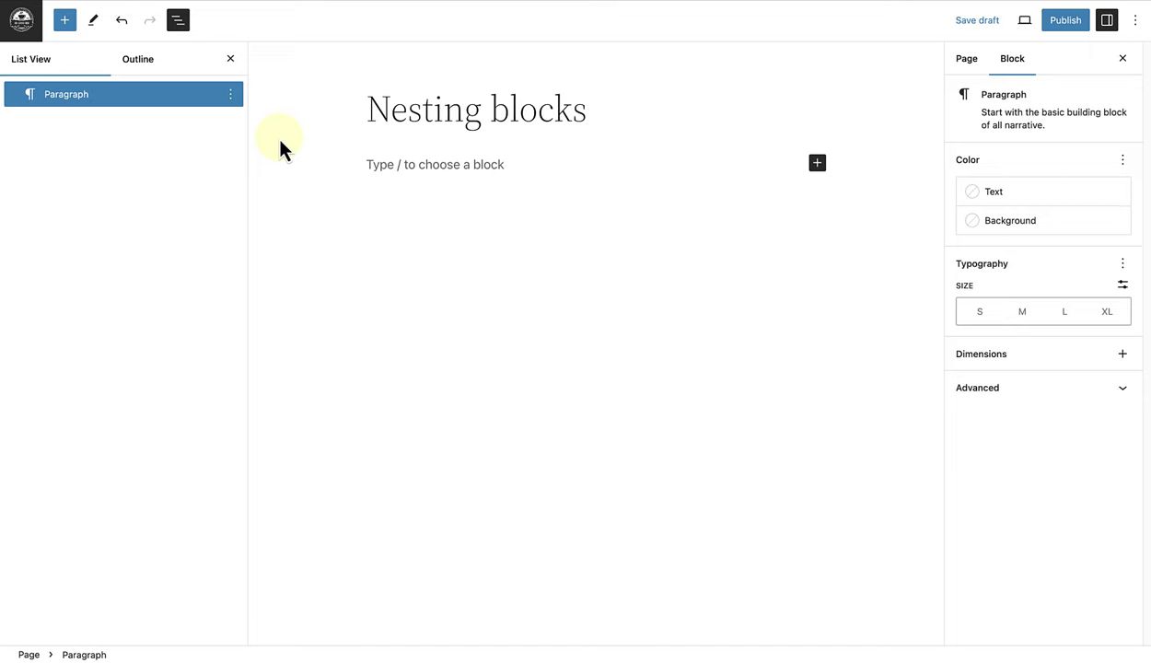
# - Insert a Columns block with the 33 / 33 / 33 variation on the blank "Nesting blocks" page
pyautogui.write('/c')
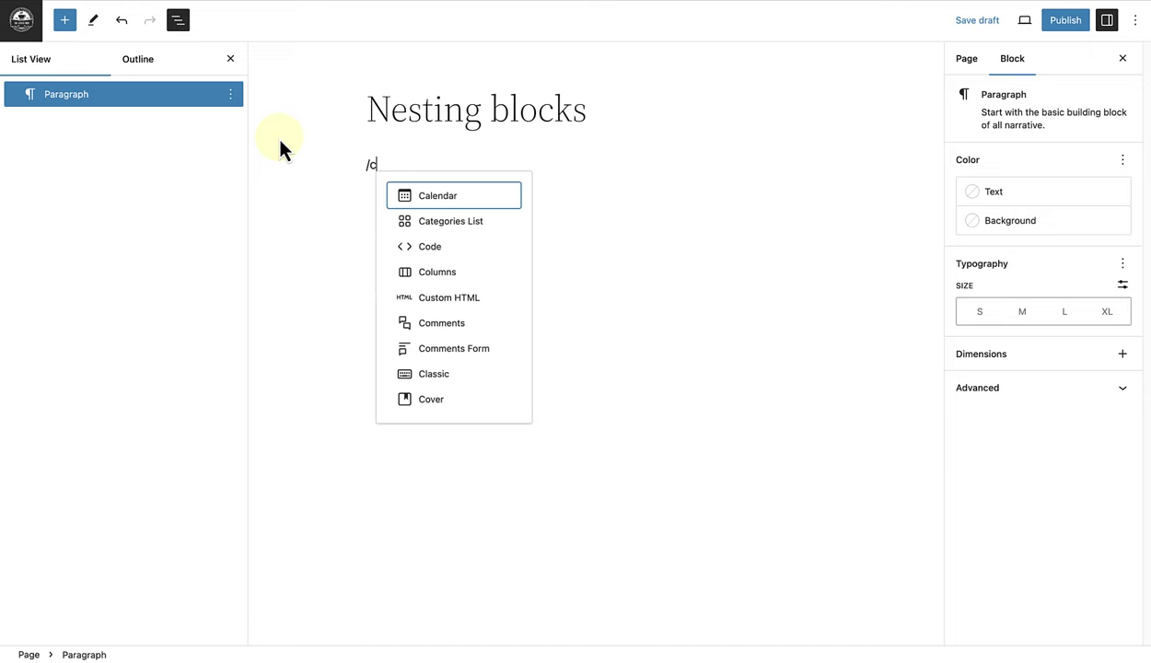
pyautogui.write('olumns')
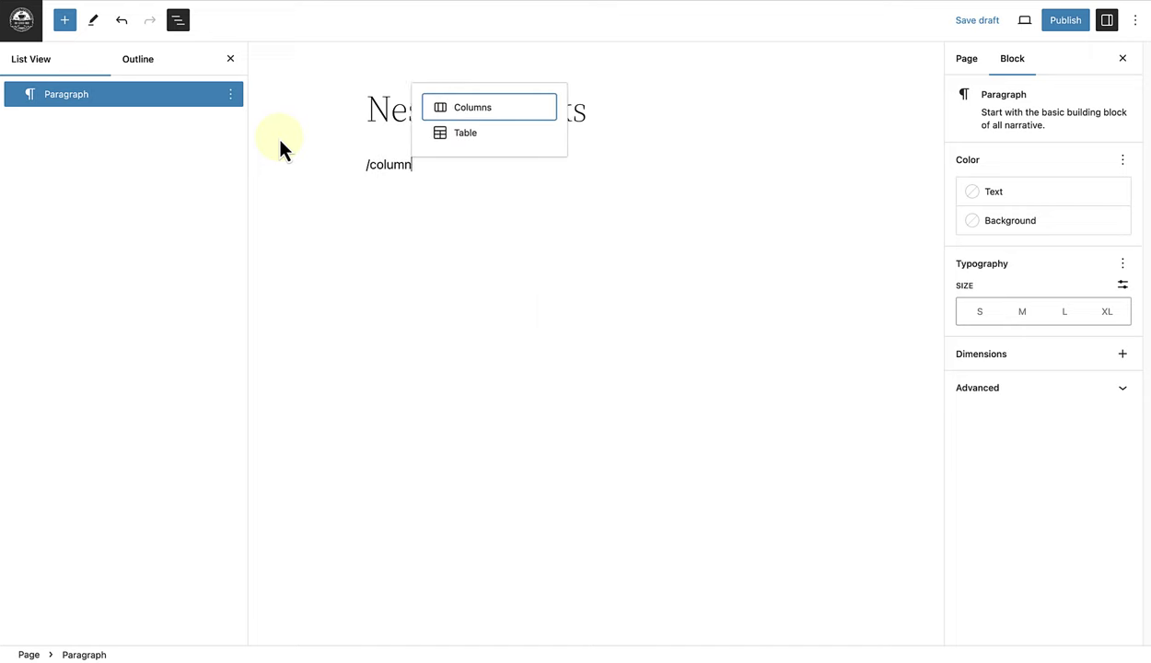
pyautogui.click(452, 118)
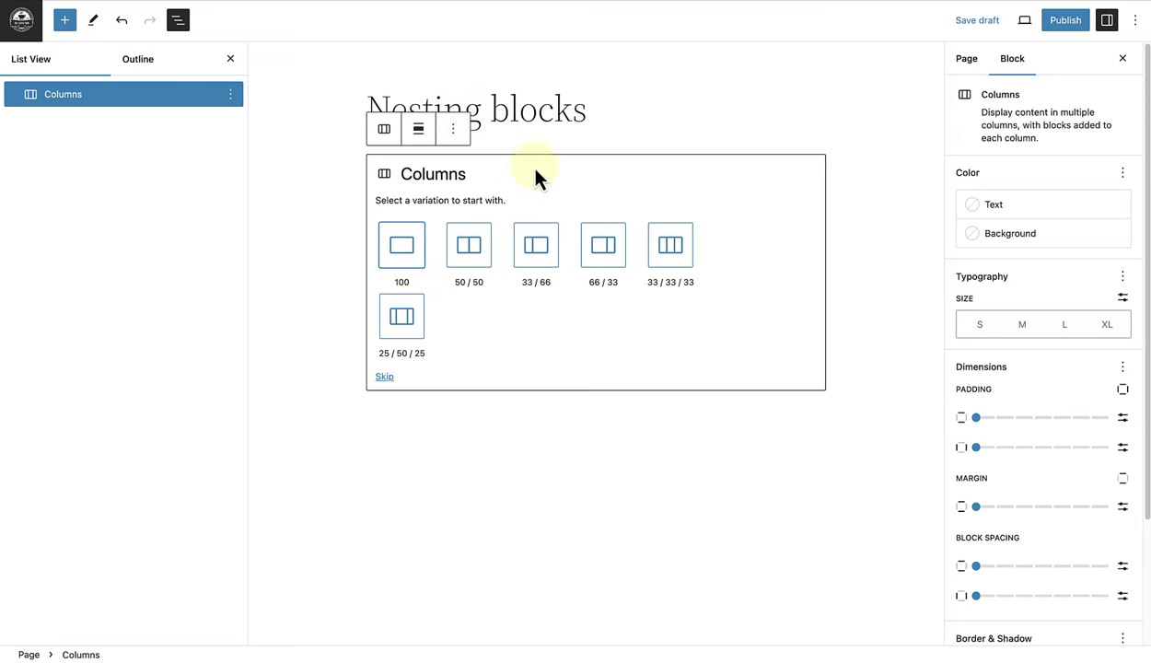
pyautogui.click(663, 249)
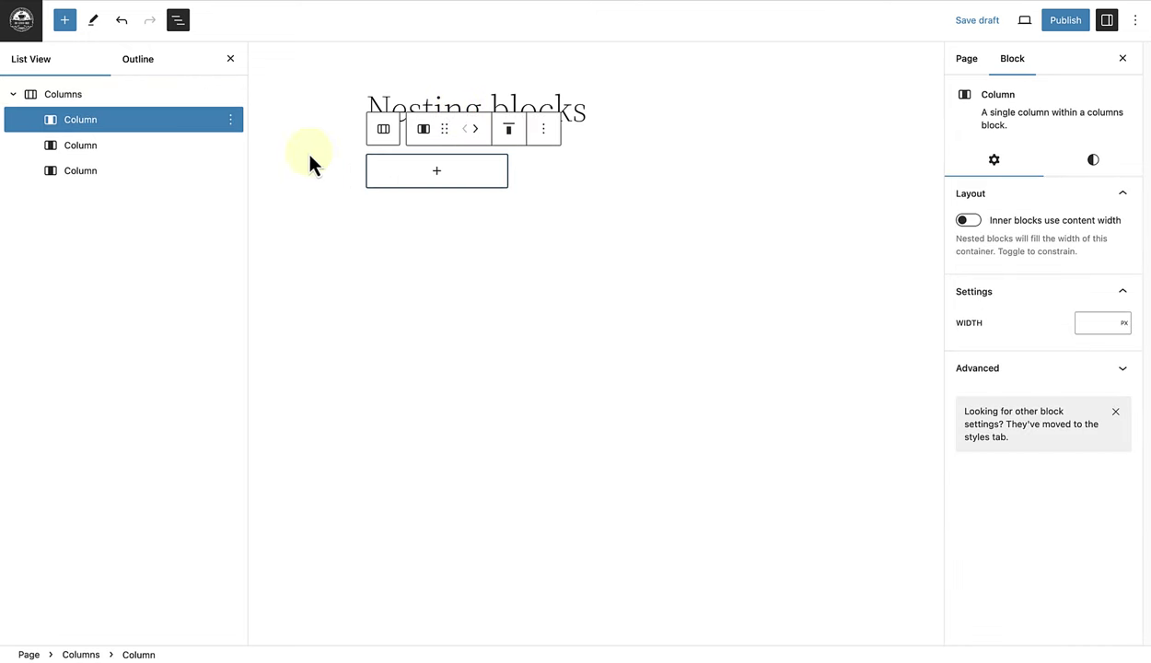
# - Set the alignment of the whole Columns block to Wide width
pyautogui.click(120, 94)
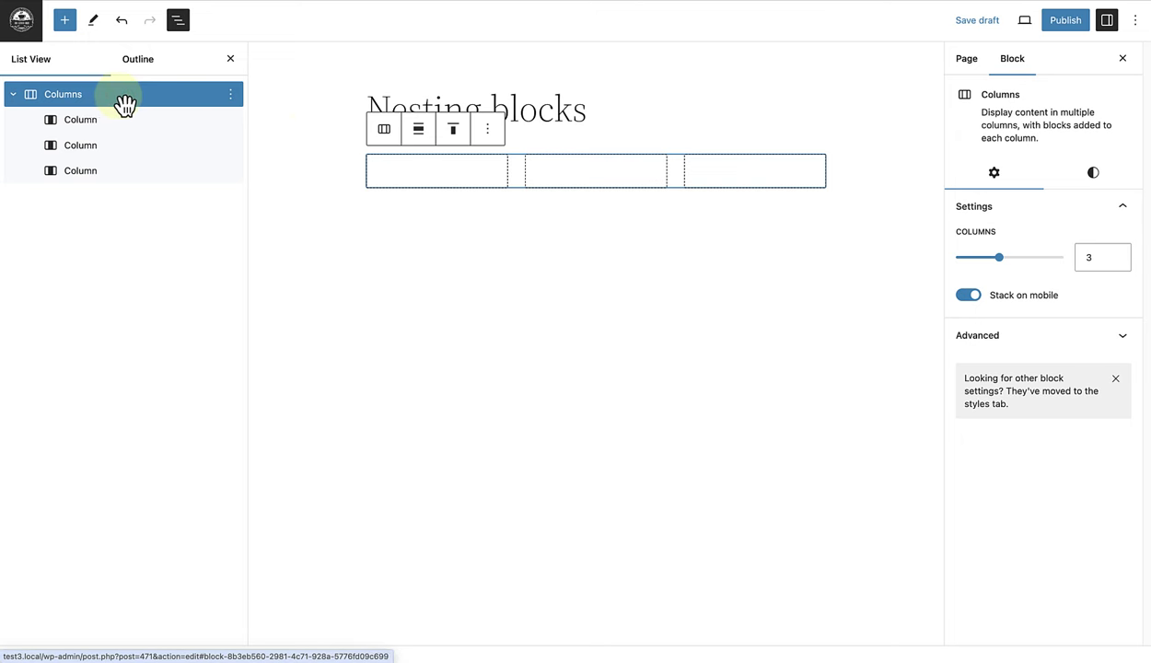
pyautogui.click(421, 131)
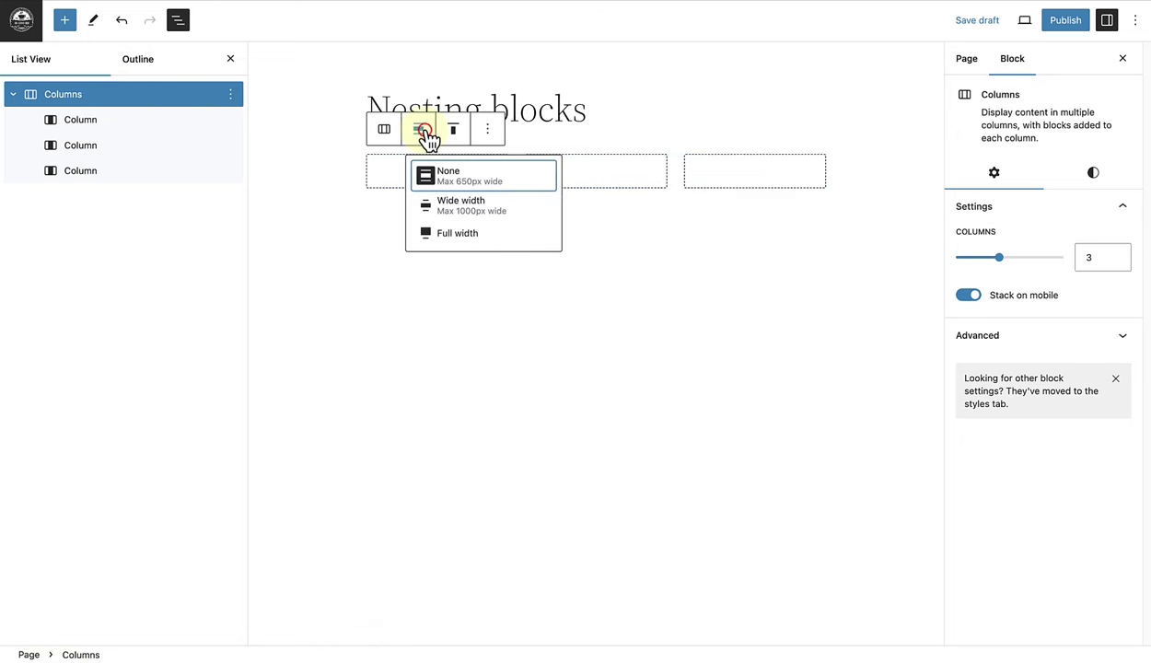
pyautogui.click(430, 205)
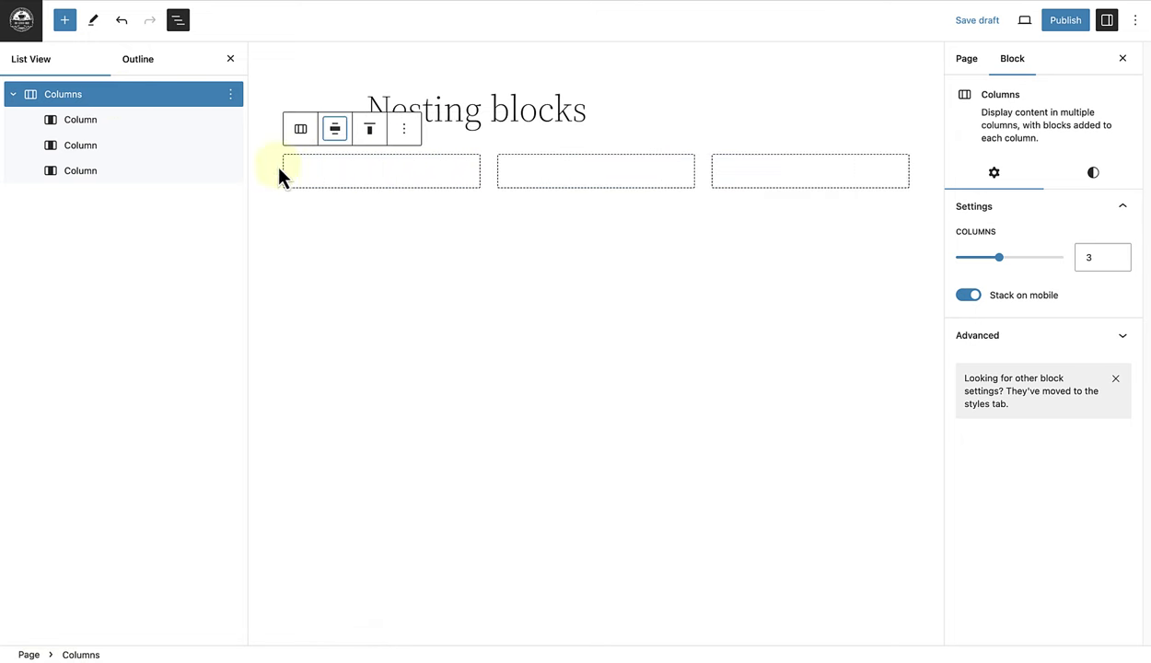
# - Insert a Cover block inside the first column of the Columns block
pyautogui.click(107, 132)
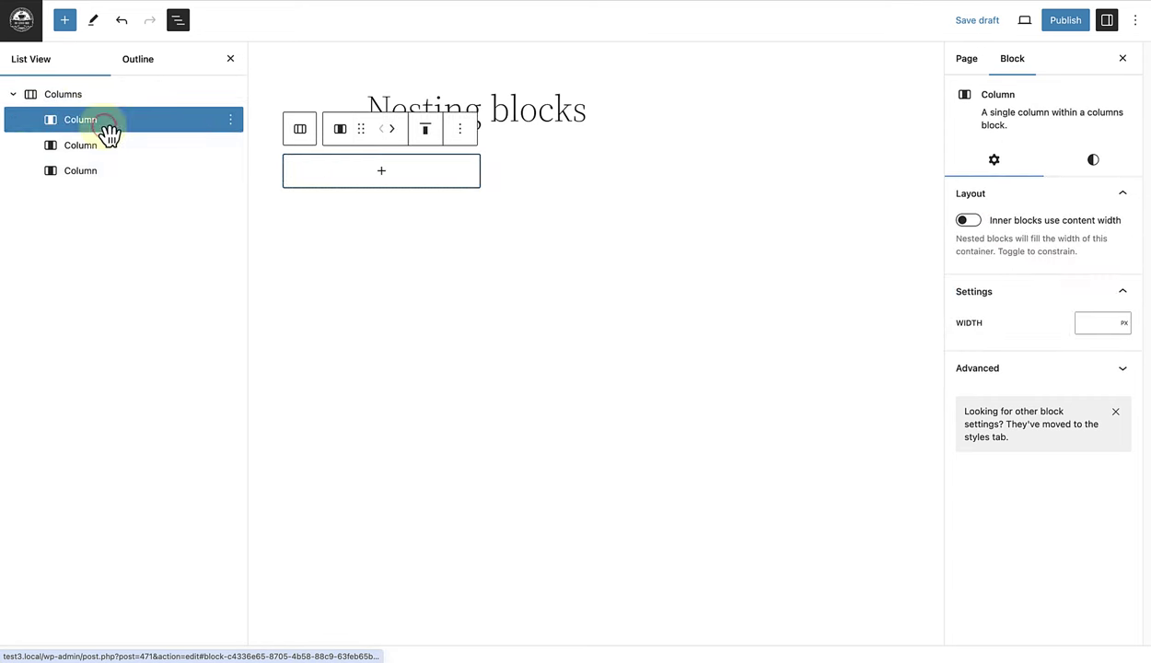
pyautogui.click(380, 173)
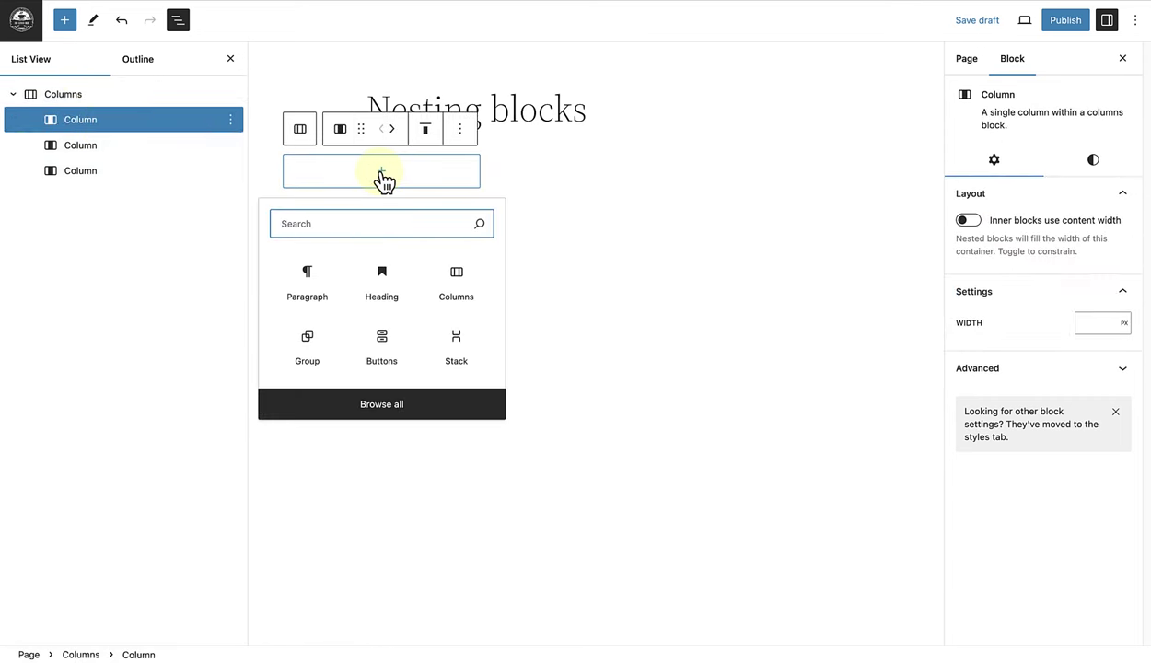
pyautogui.write('cover')
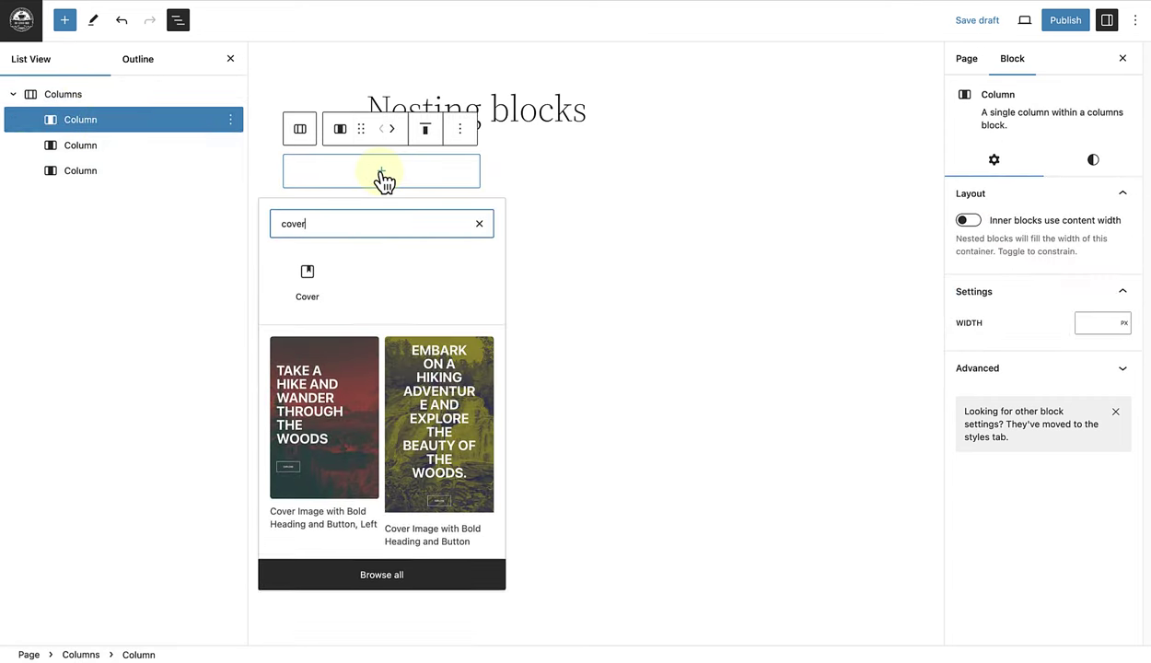
pyautogui.click(308, 277)
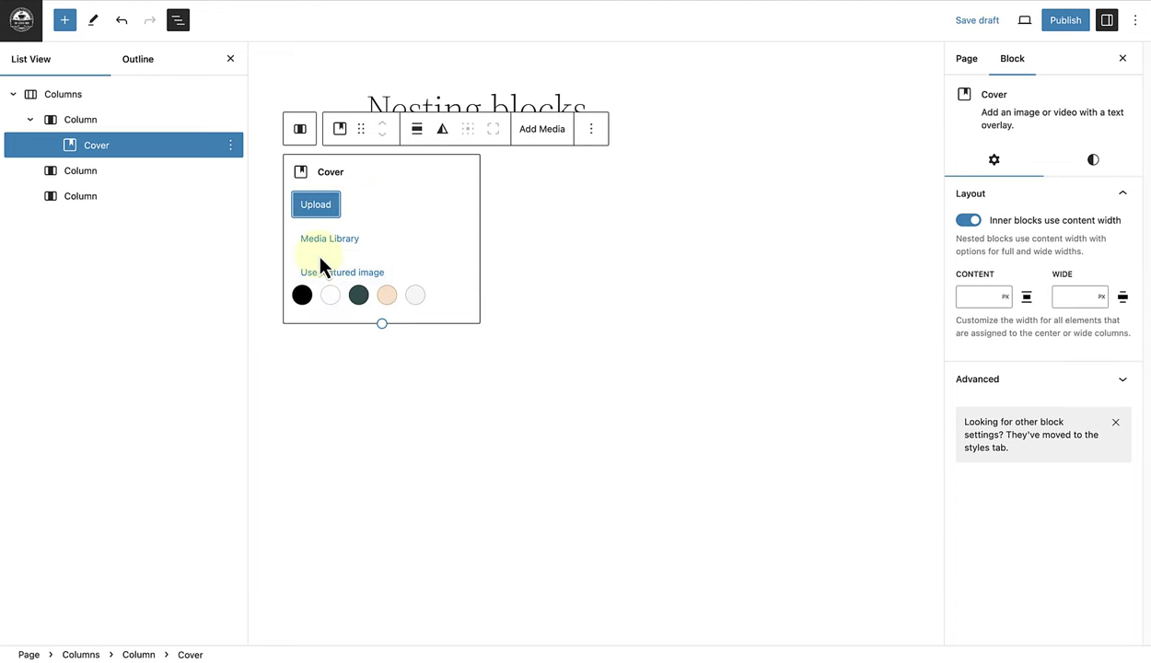
# - Set the underwater coral reef photo from the media library as the cover's background image
pyautogui.click(327, 241)
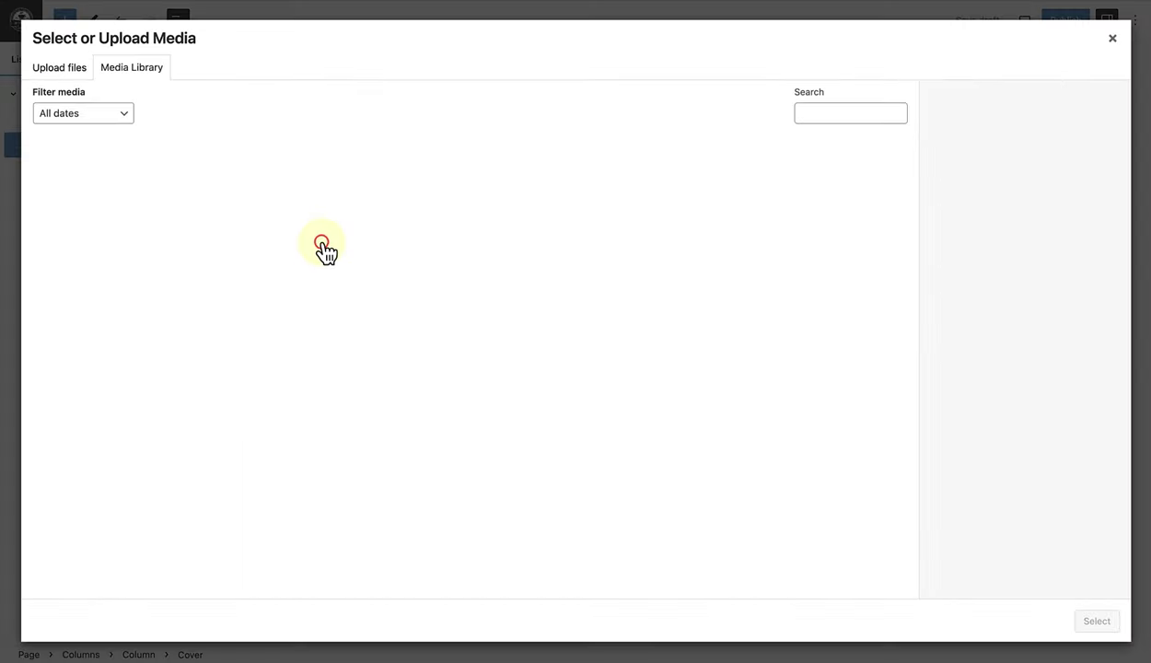
pyautogui.scroll(-3, 313, 267)
pyautogui.scroll(-3, 309, 274)
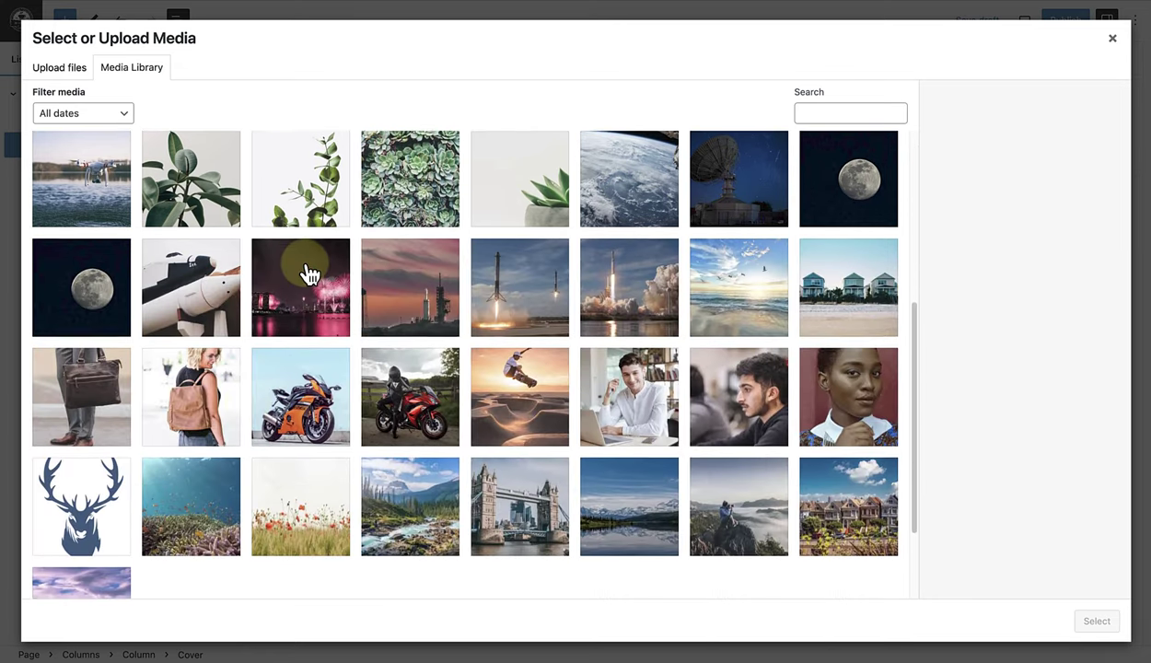
pyautogui.click(174, 471)
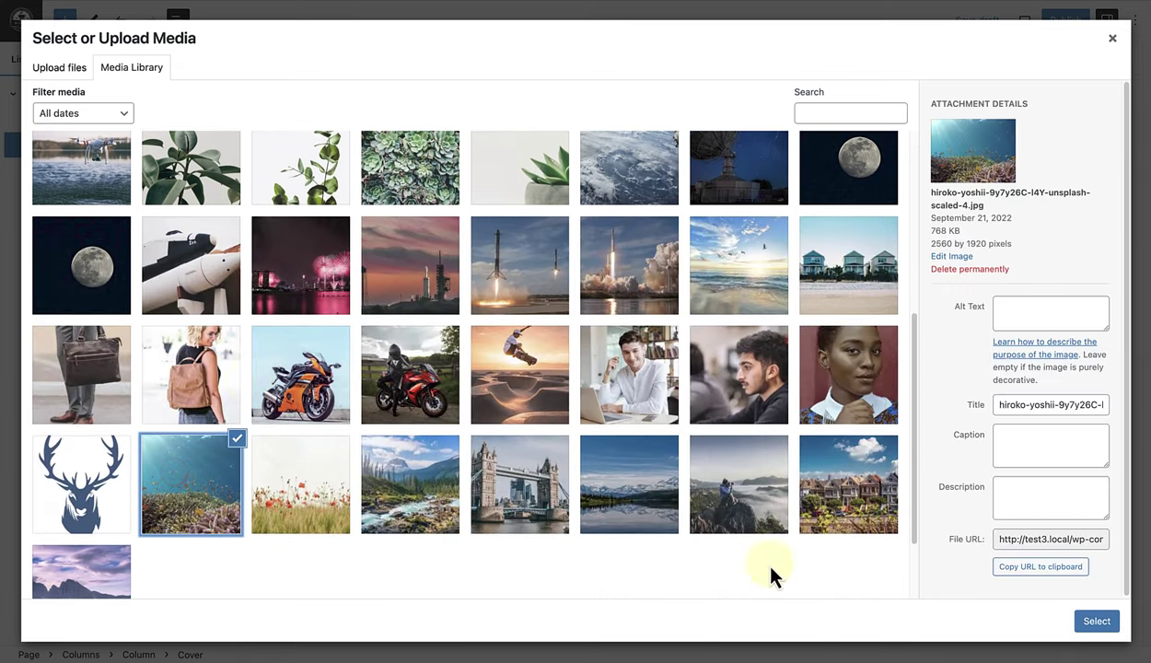
pyautogui.click(1097, 624)
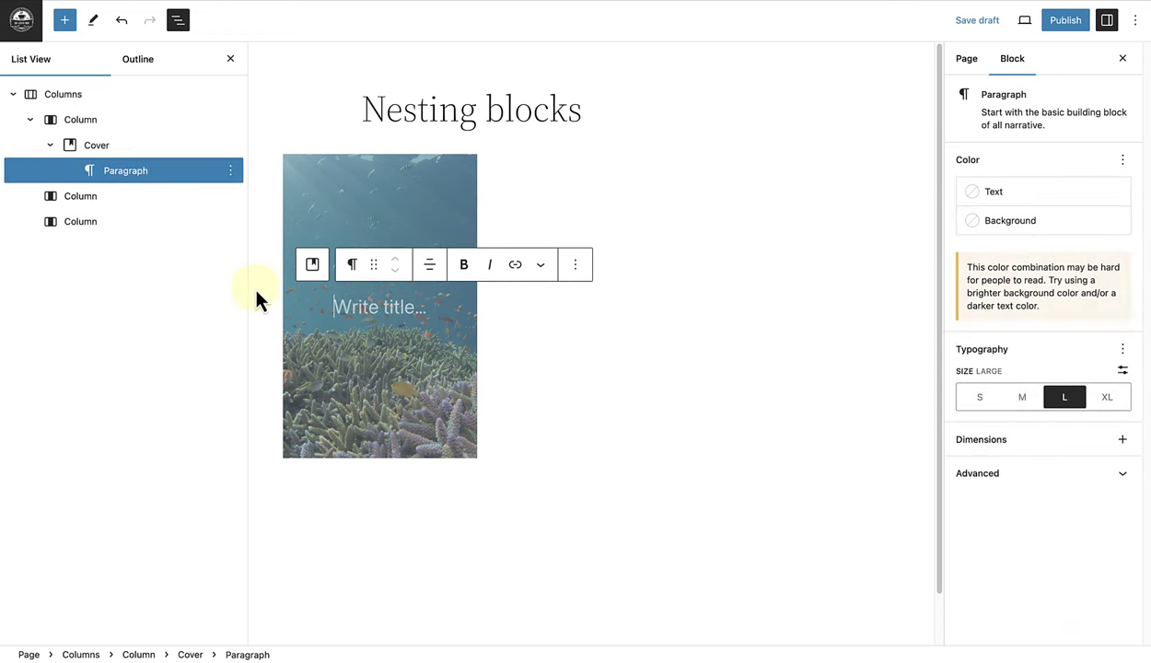
# - Give the Cover block a black Foreground overlay (#000000) with an opacity of 40
pyautogui.click(96, 145)
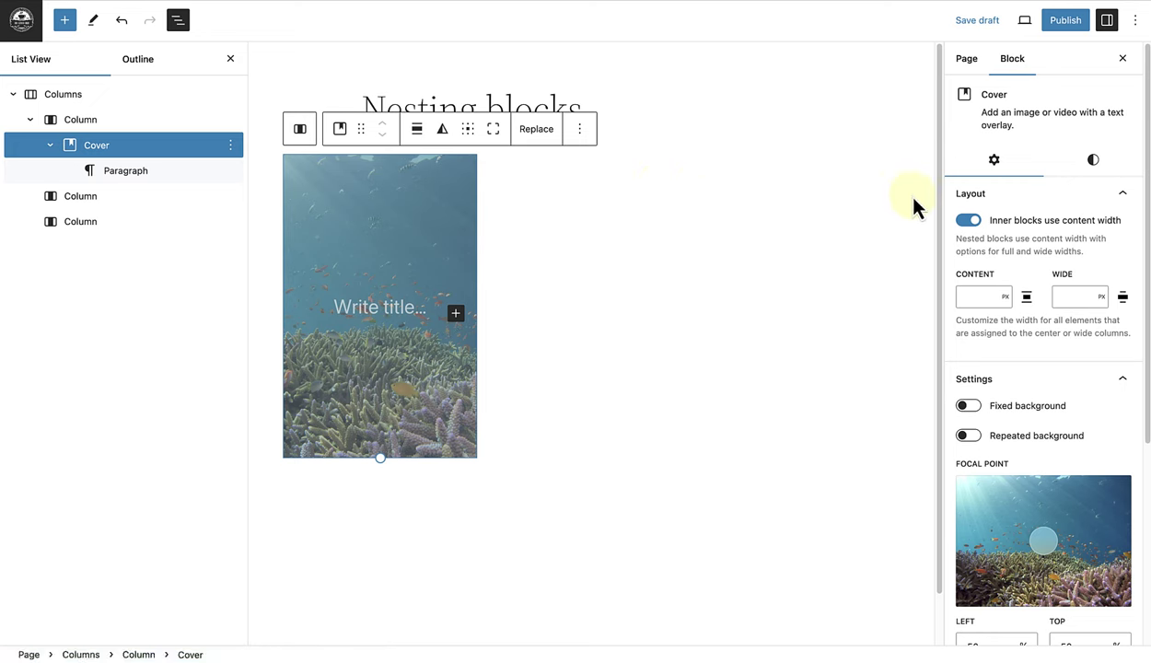
pyautogui.click(1092, 161)
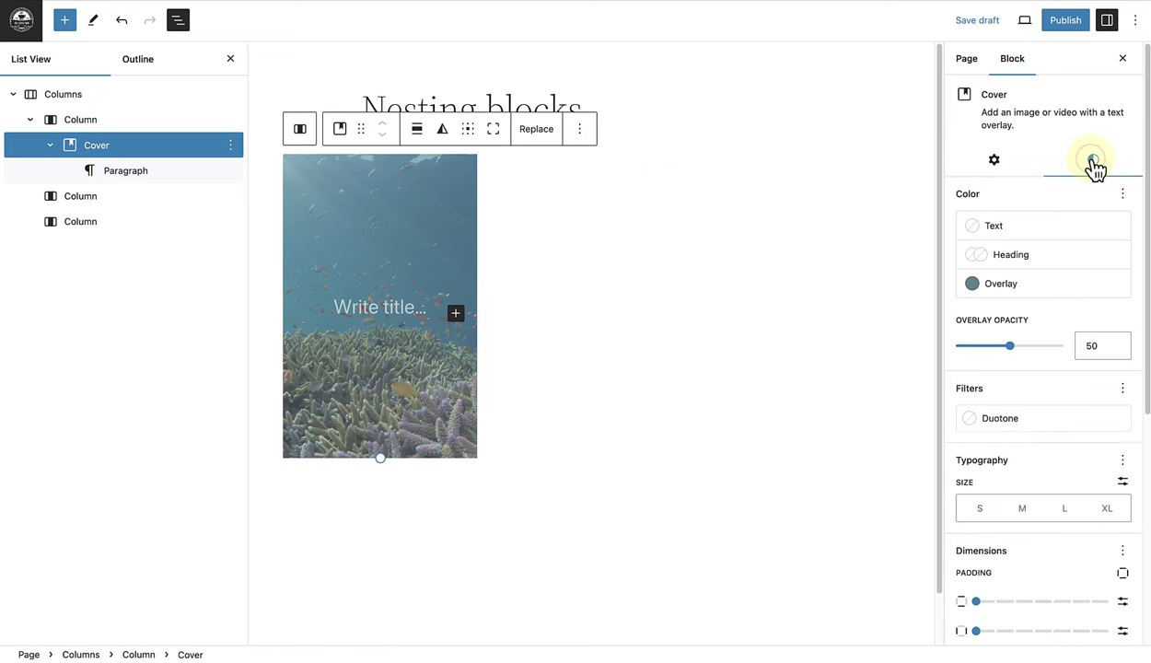
pyautogui.click(1003, 282)
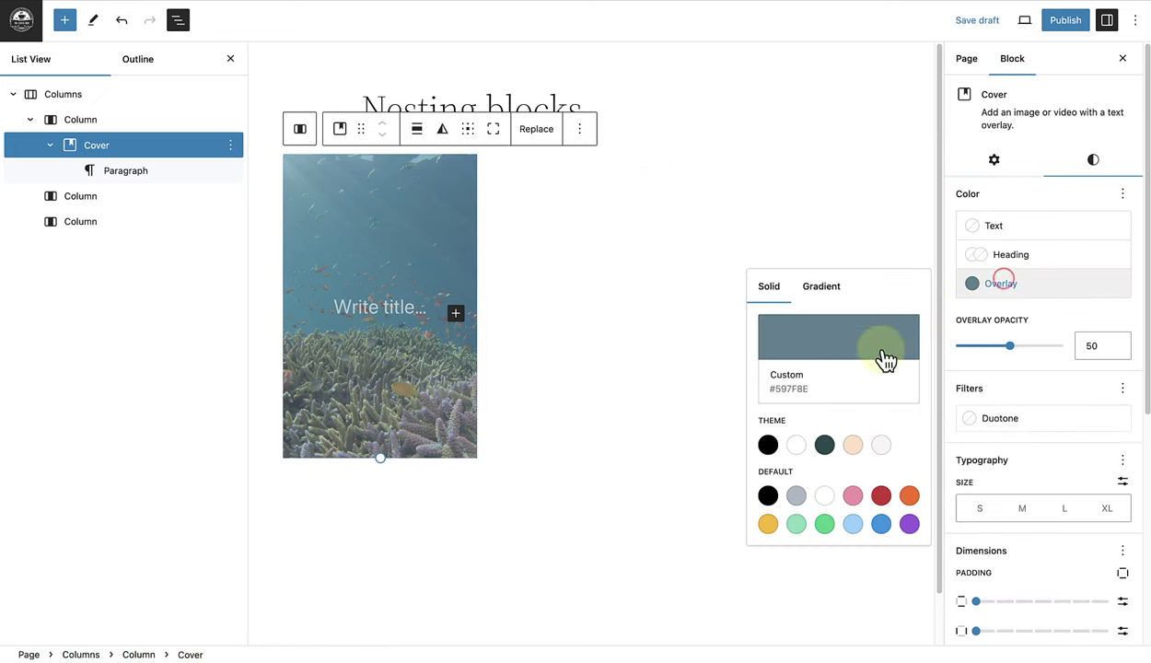
pyautogui.click(768, 446)
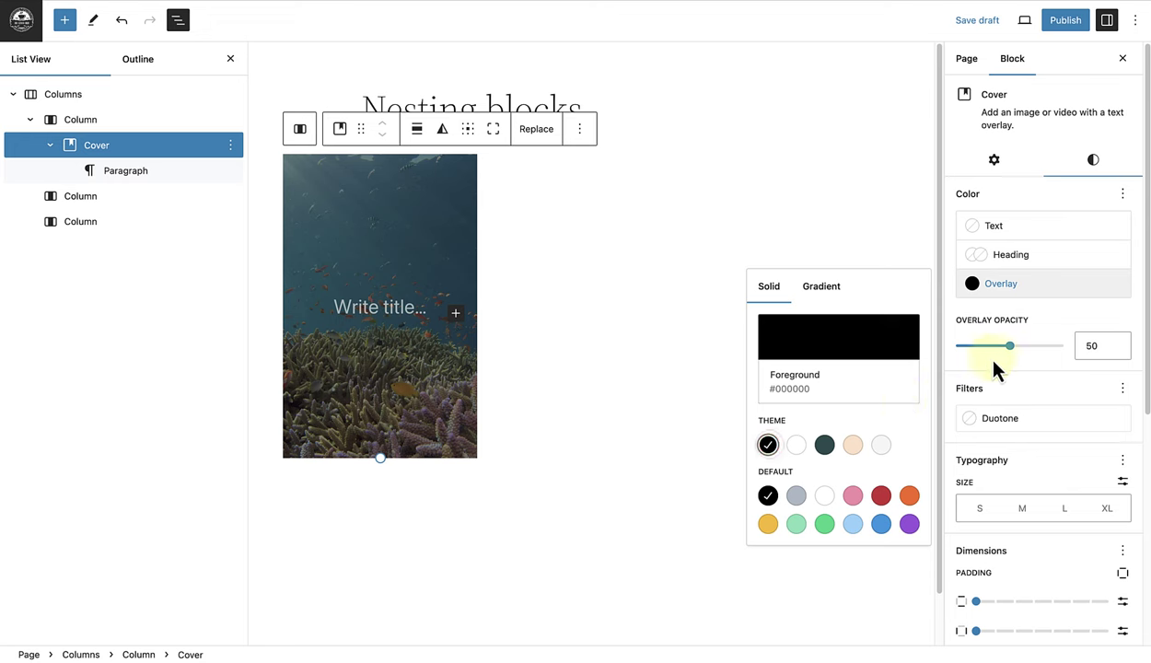
pyautogui.moveTo(1010, 348); pyautogui.dragTo(1001, 354)
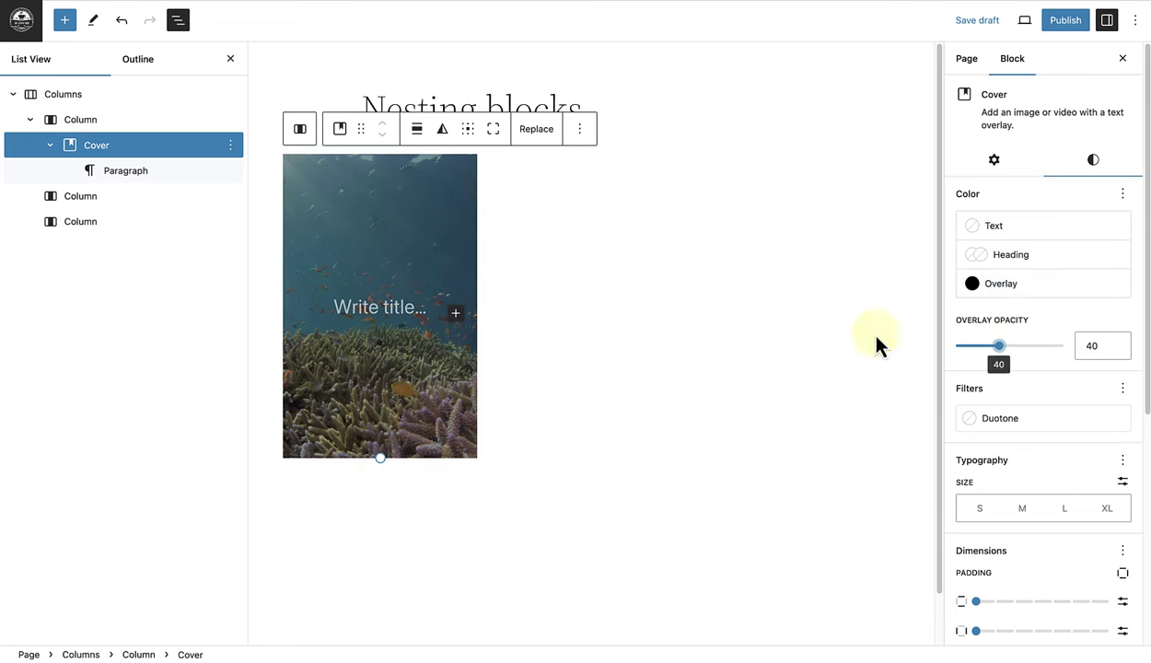
# - Replace the empty title paragraph inside the cover with a Stack block
pyautogui.click(343, 309)
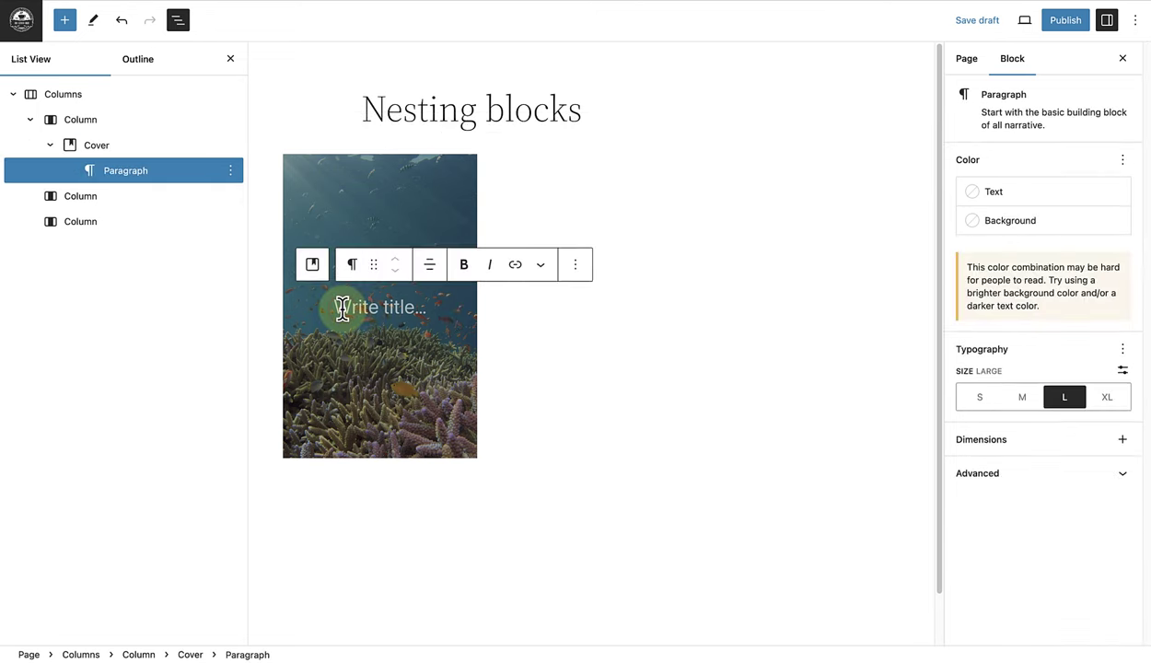
pyautogui.write('/stack')
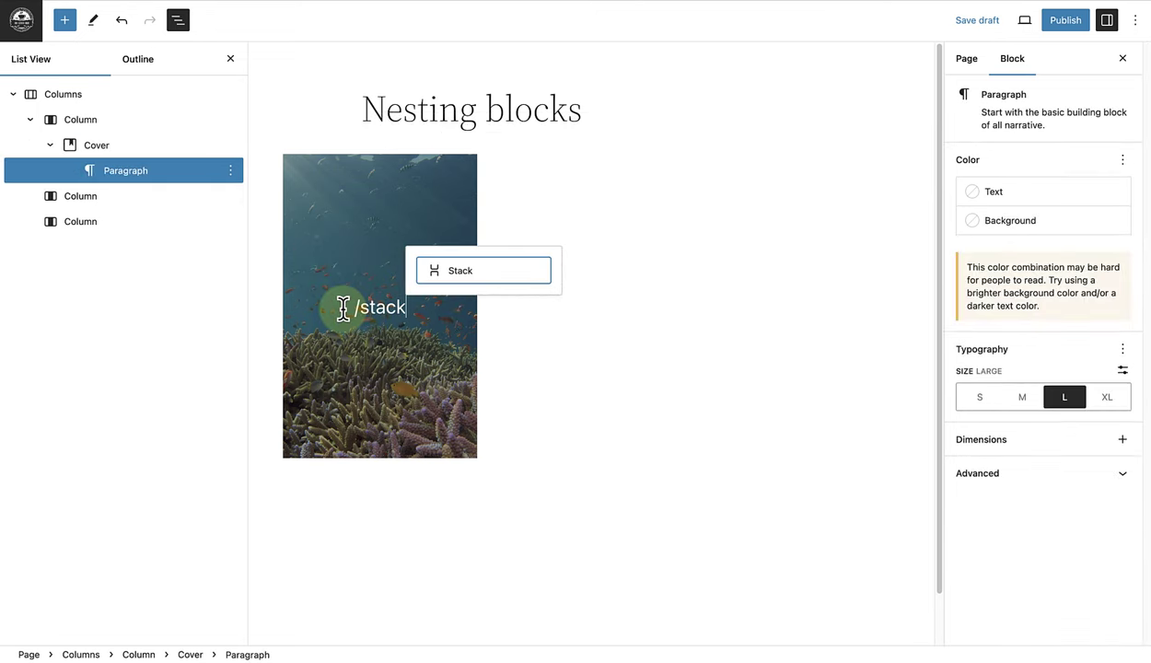
pyautogui.click(445, 272)
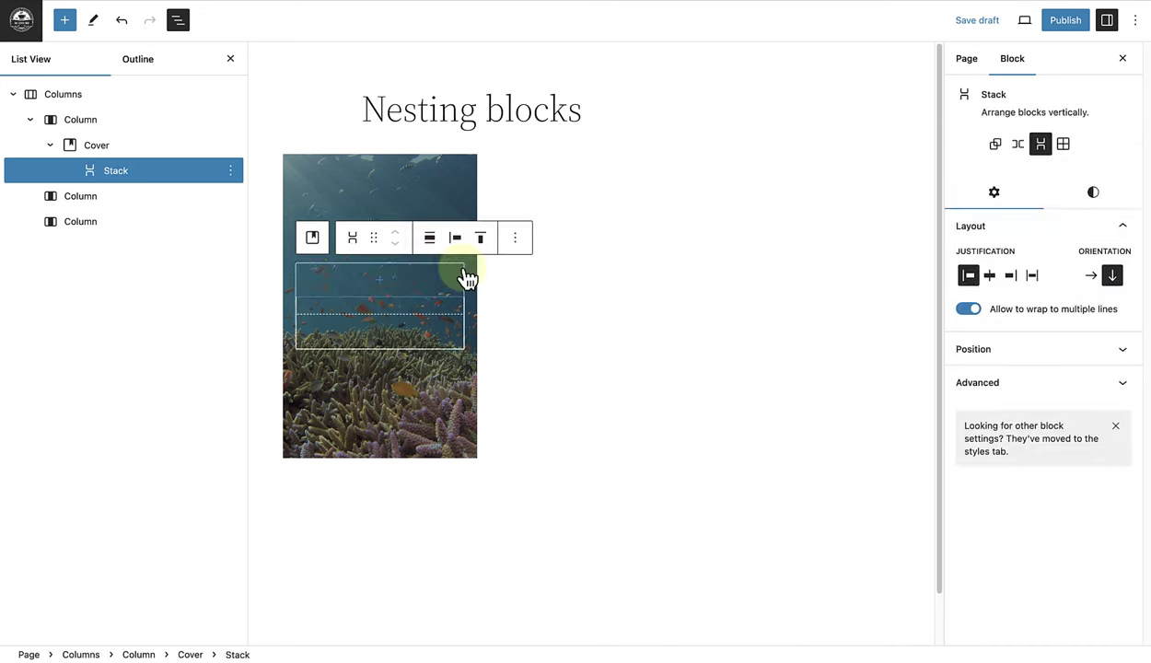
# - Add a Heading block reading "Oceans" inside the stack
pyautogui.click(381, 280)
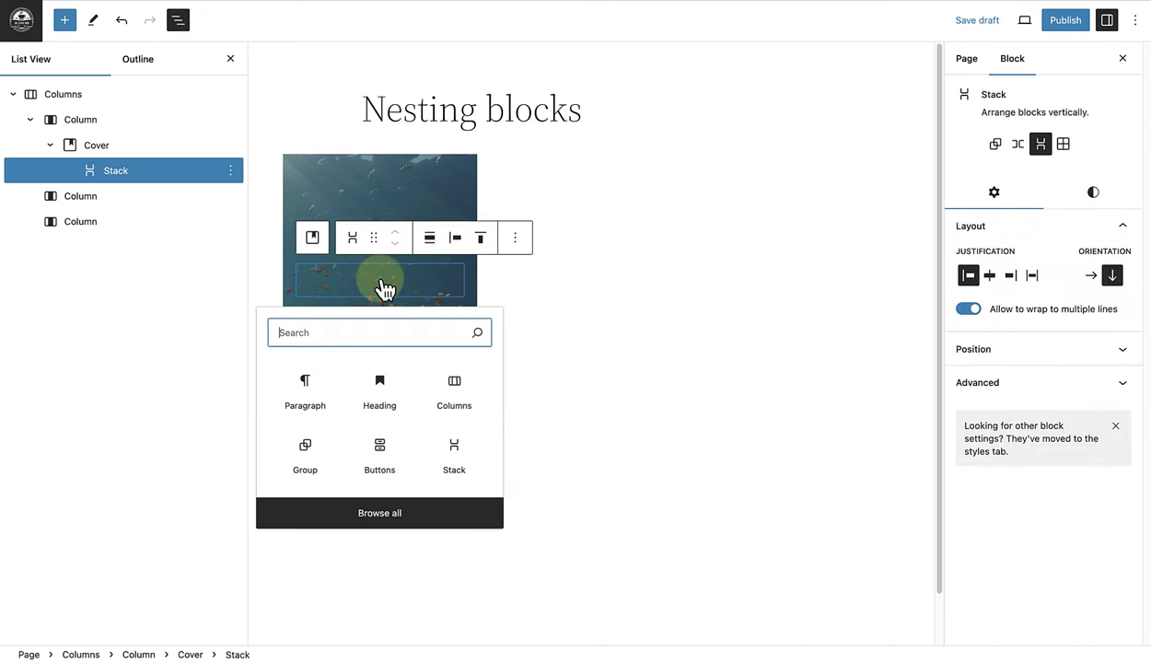
pyautogui.click(381, 391)
pyautogui.write('O')
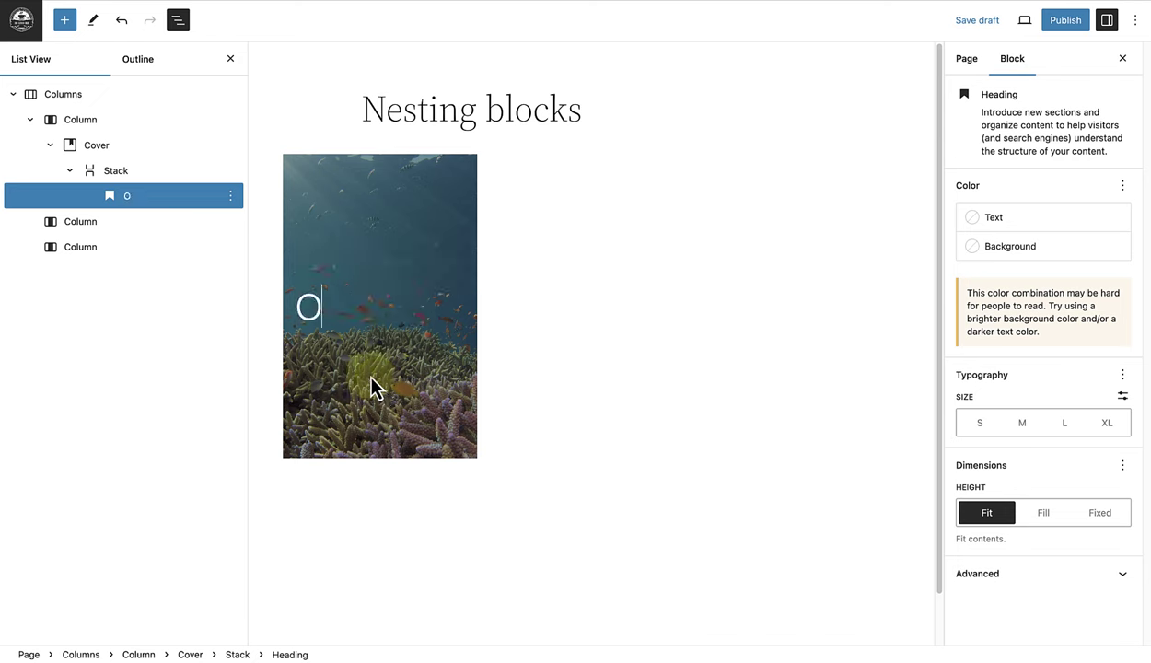
pyautogui.write('ceans')
# - Enable the letter case setting for the "Oceans" heading and set it to uppercase
pyautogui.moveTo(297, 307); pyautogui.dragTo(414, 308)
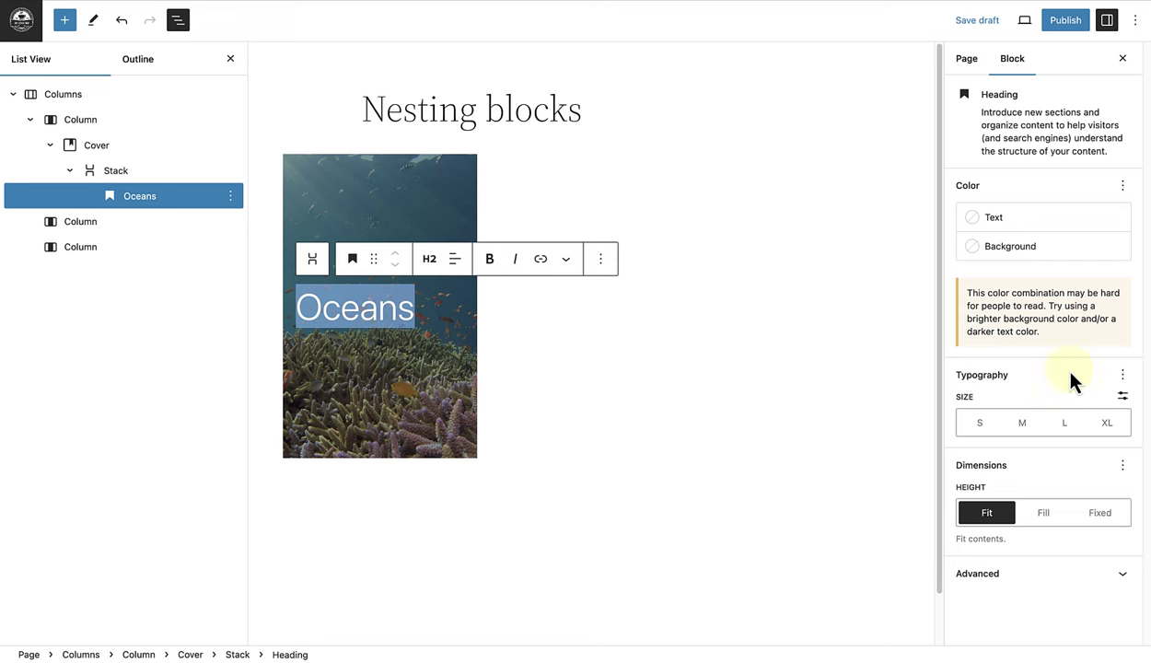
pyautogui.click(1121, 376)
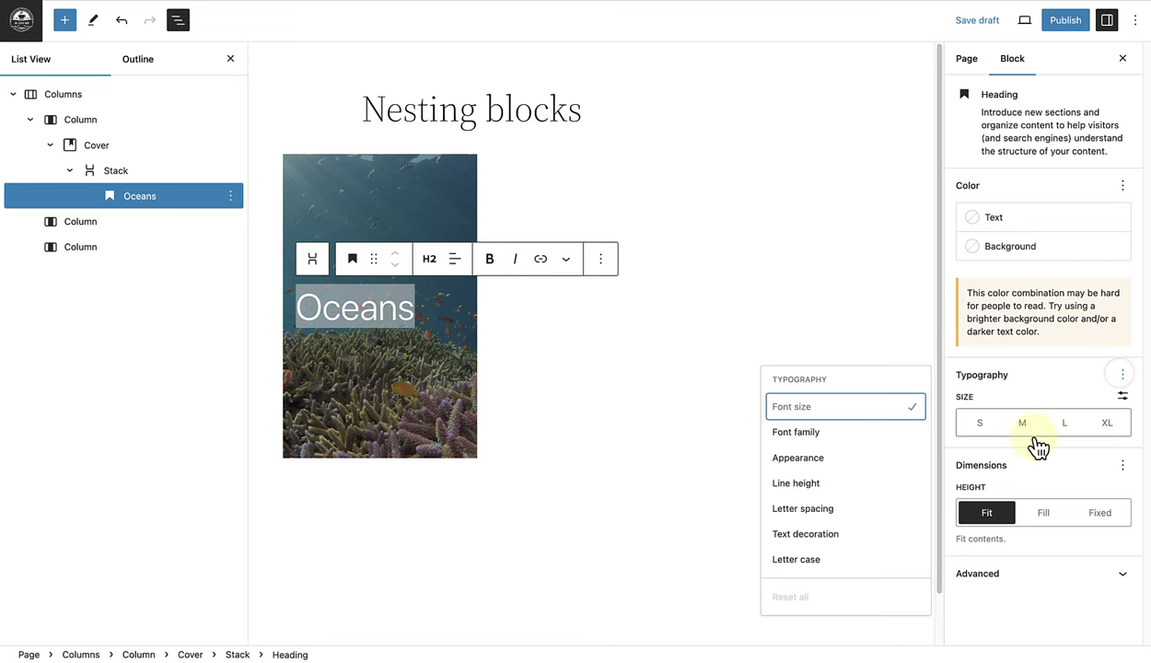
pyautogui.click(795, 560)
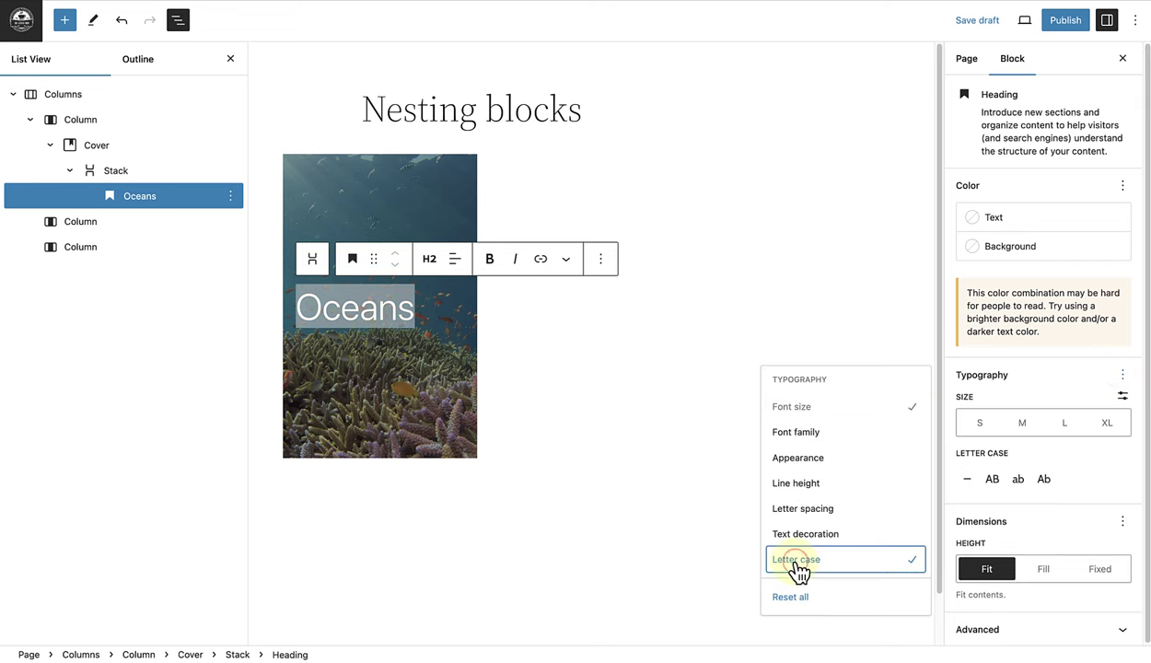
pyautogui.click(993, 478)
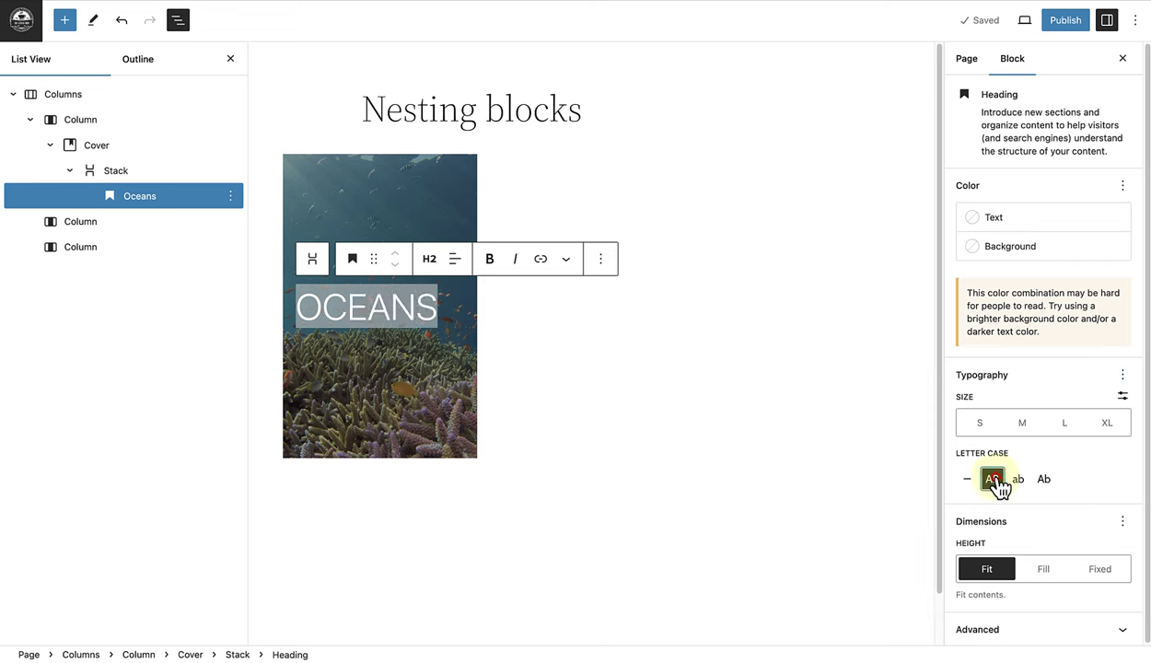
# - Set the "Oceans" heading to a custom font size of 2 rem and make its text bold
pyautogui.click(1122, 396)
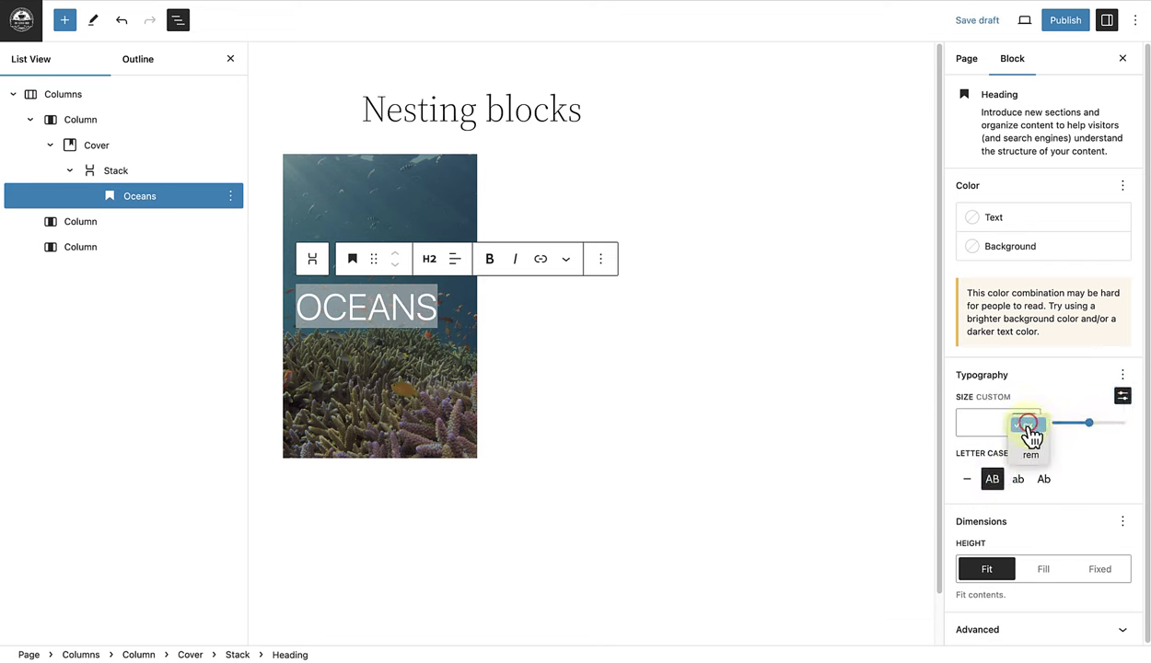
pyautogui.click(1029, 458)
pyautogui.click(978, 426)
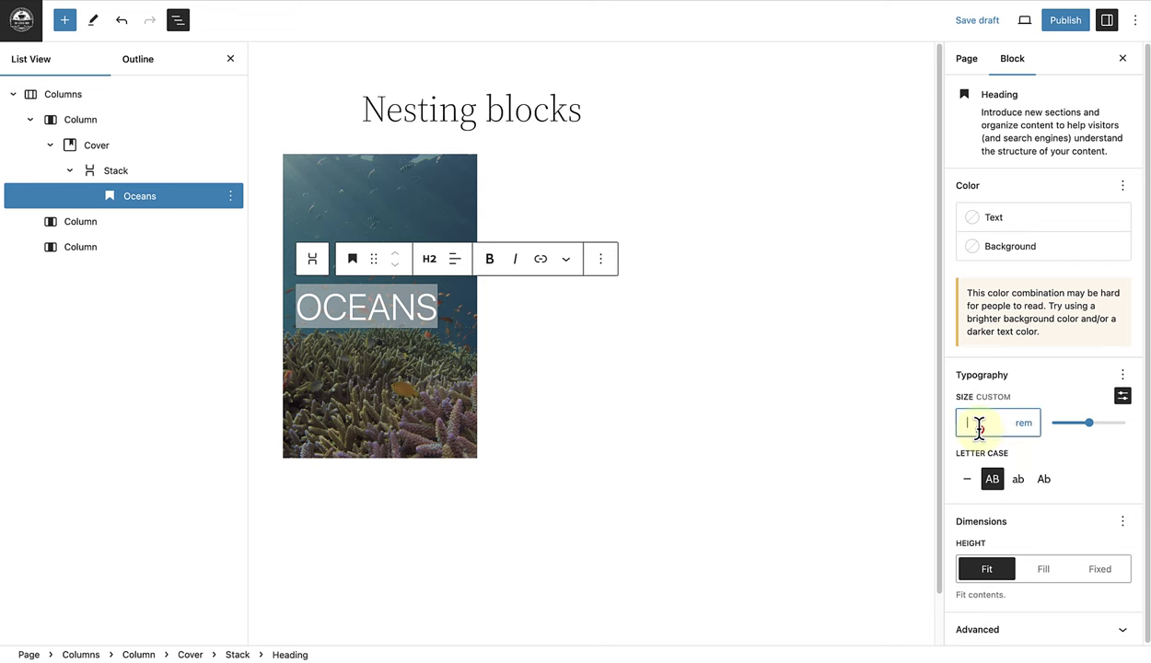
pyautogui.write('2')
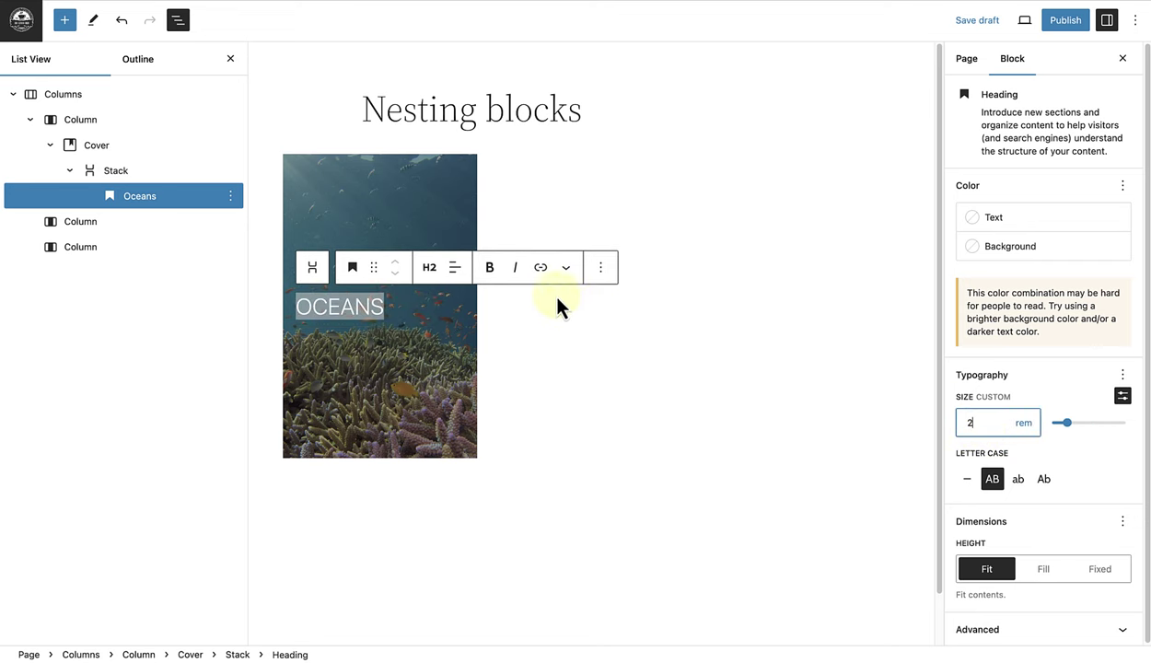
pyautogui.click(490, 268)
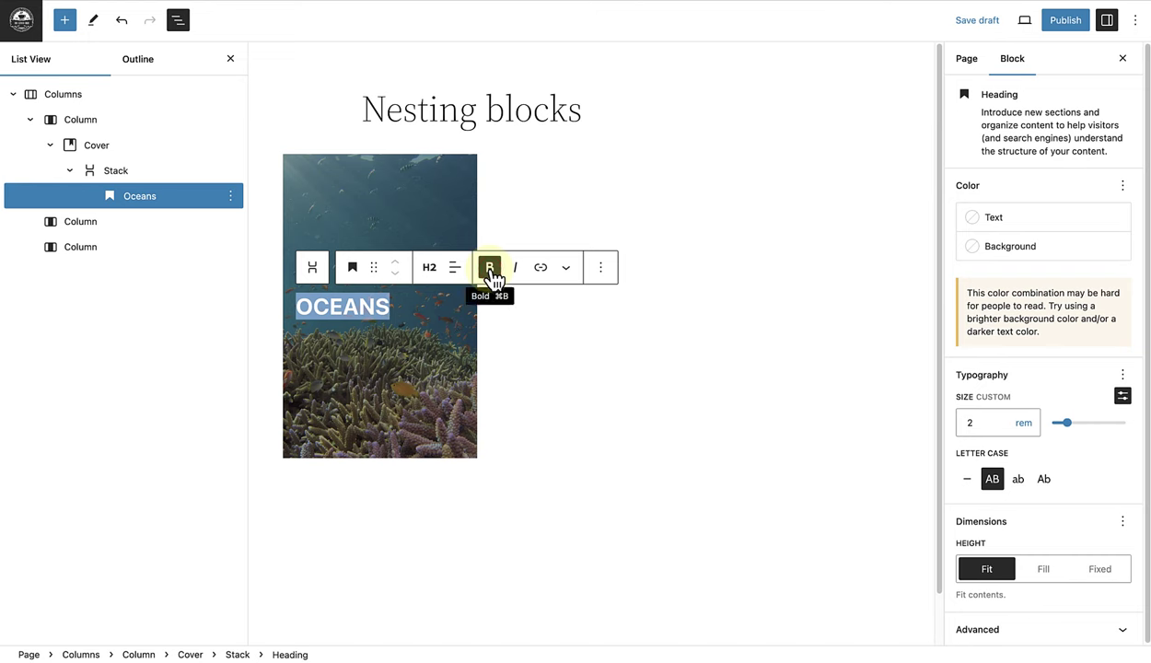
# - Add a Separator block directly after the "Oceans" heading in the stack
pyautogui.click(600, 268)
pyautogui.click(618, 387)
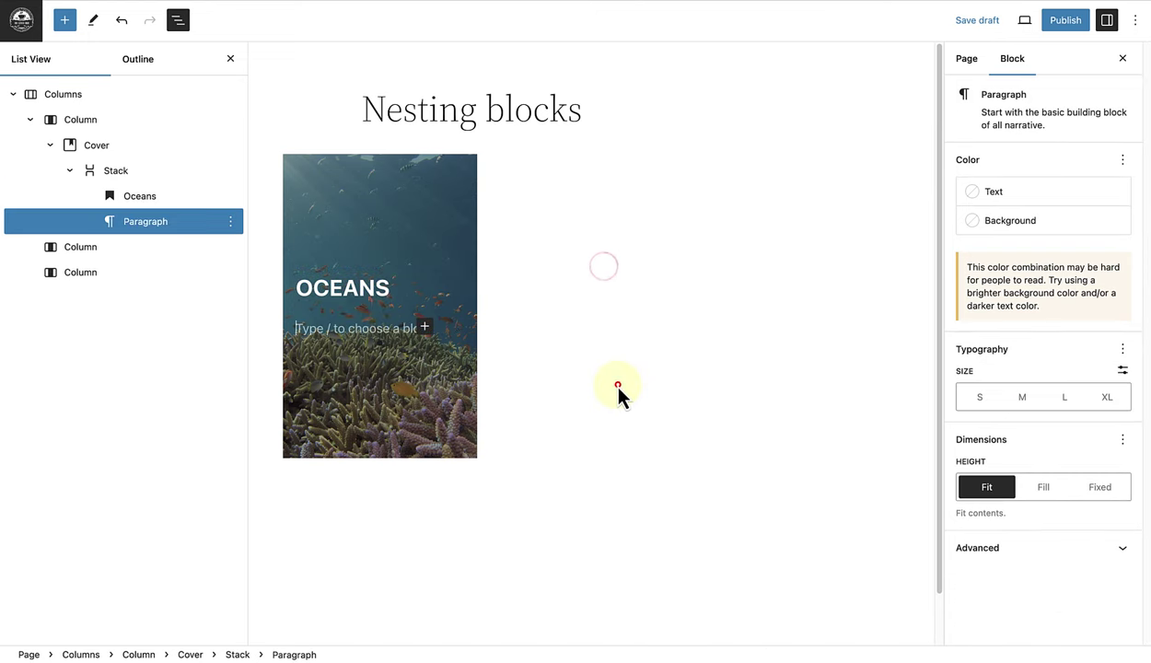
pyautogui.write('/separa')
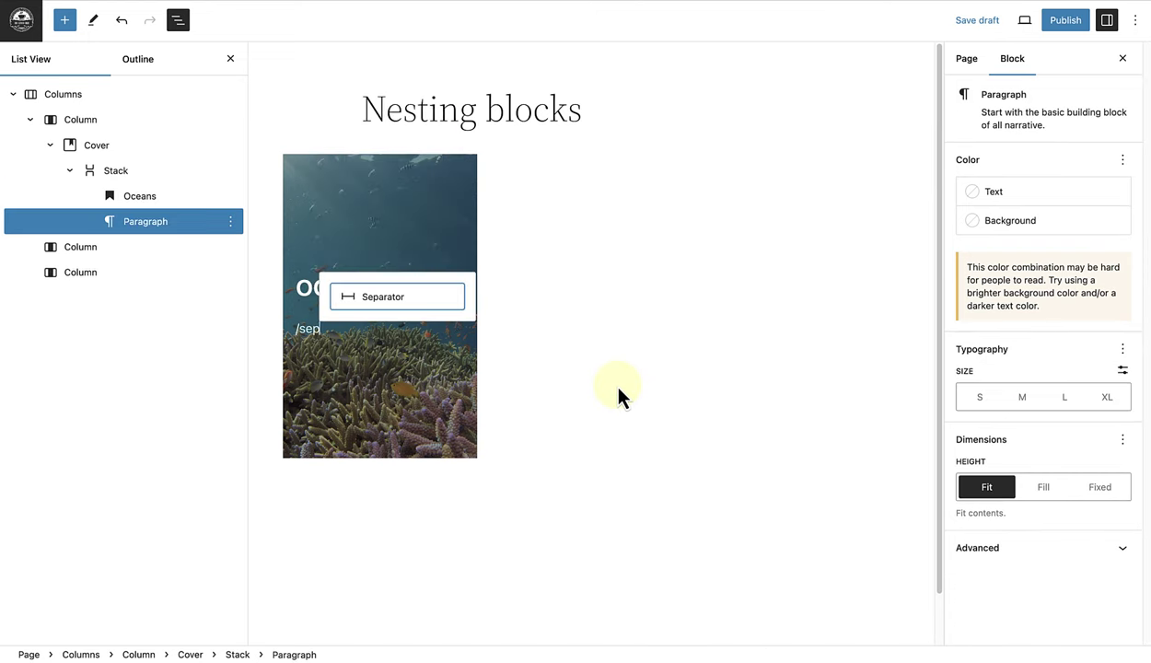
pyautogui.click(405, 295)
# - Add a Buttons block directly after the separator in the stack
pyautogui.click(430, 304)
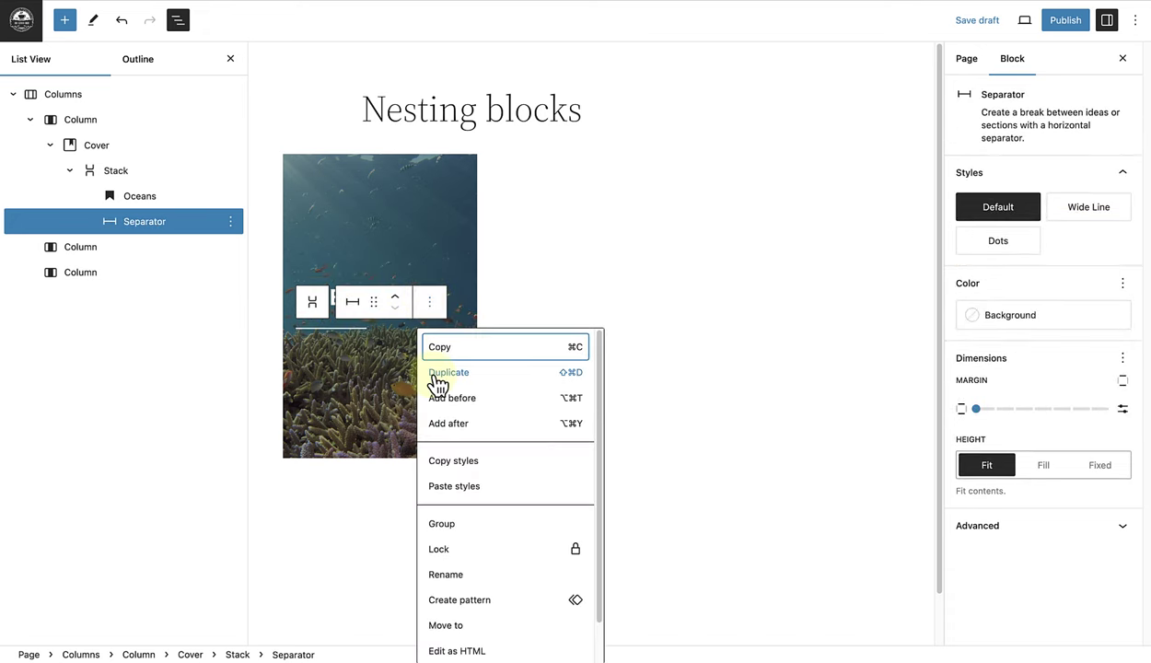
pyautogui.click(436, 427)
pyautogui.write('/buttons')
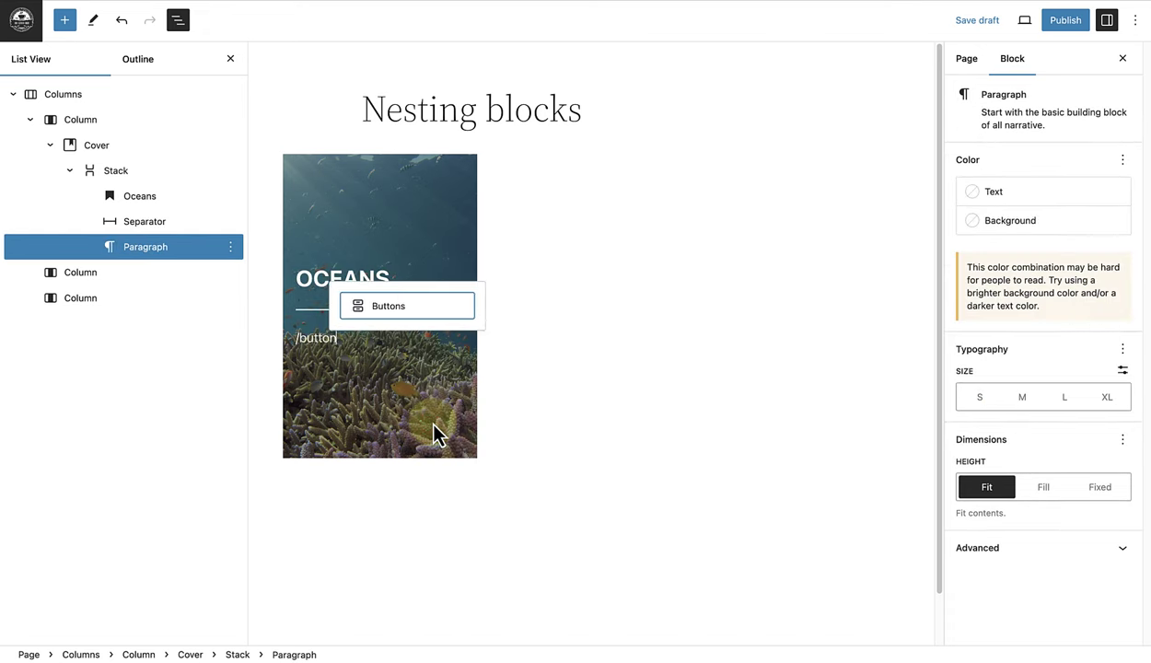
pyautogui.click(423, 309)
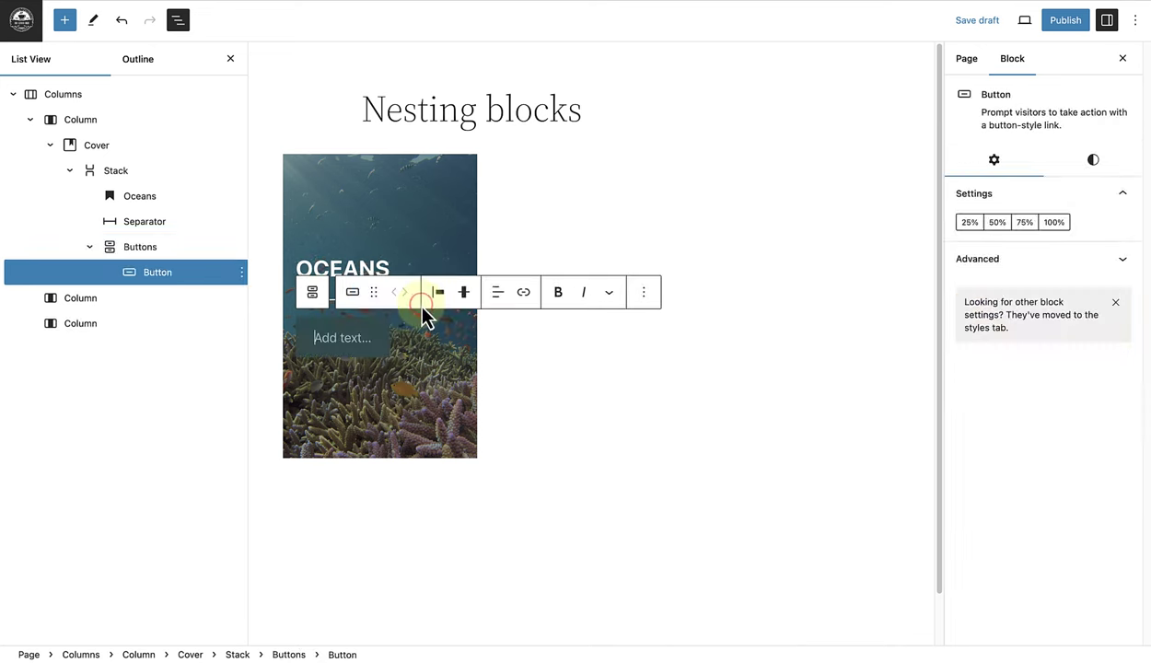
# - Label the new button "Explore" and give it the Outline style
pyautogui.write('Explore')
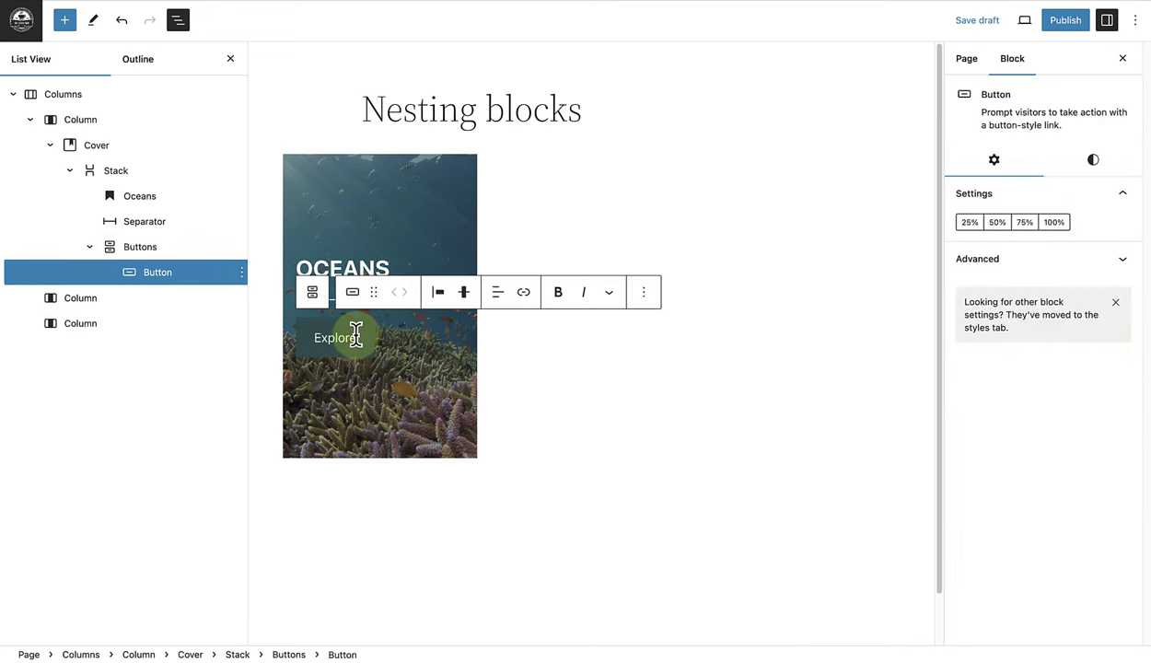
pyautogui.click(1093, 159)
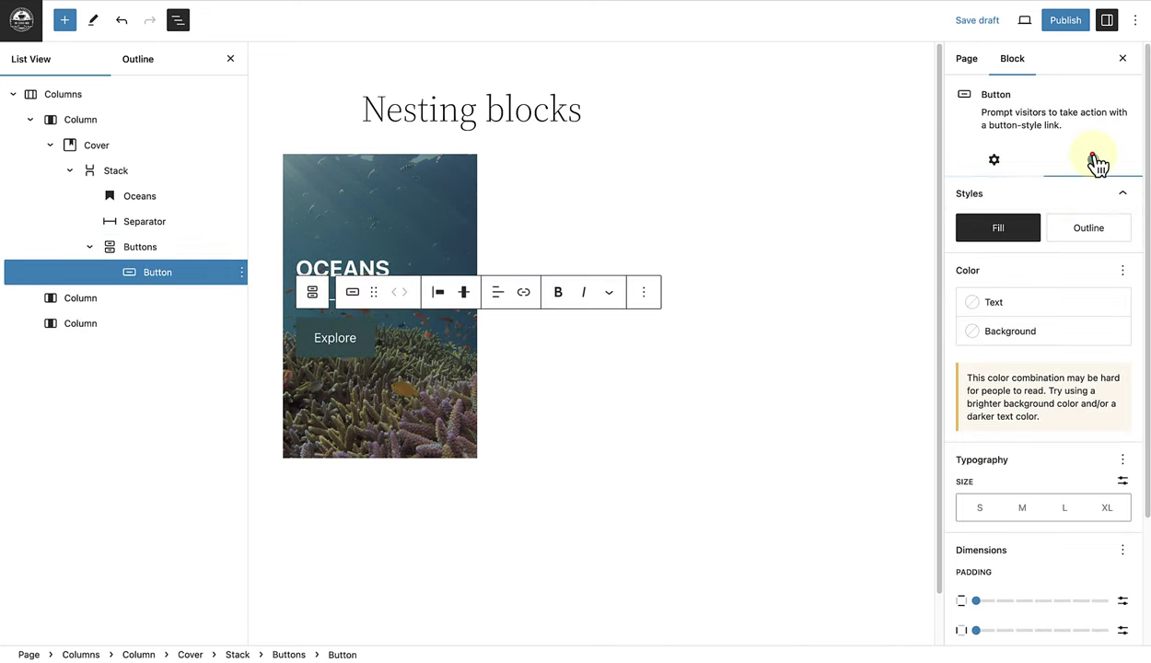
pyautogui.click(1089, 230)
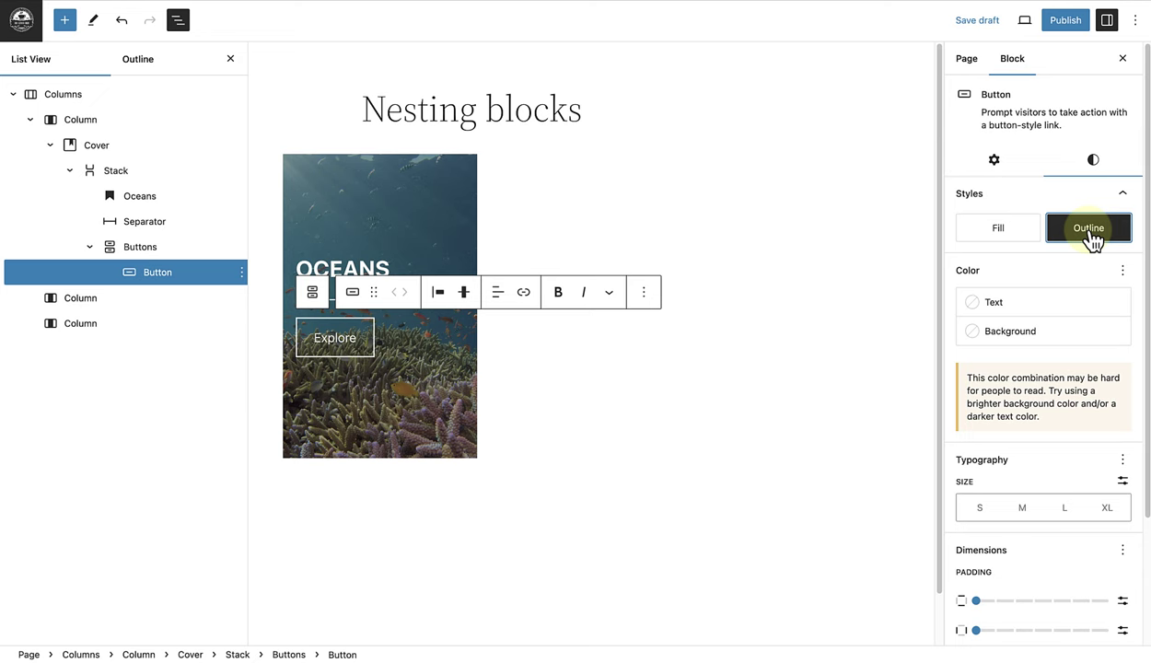
# - Make the "Explore" button label bold and check the button's link option without entering a URL
pyautogui.moveTo(364, 338); pyautogui.dragTo(311, 337)
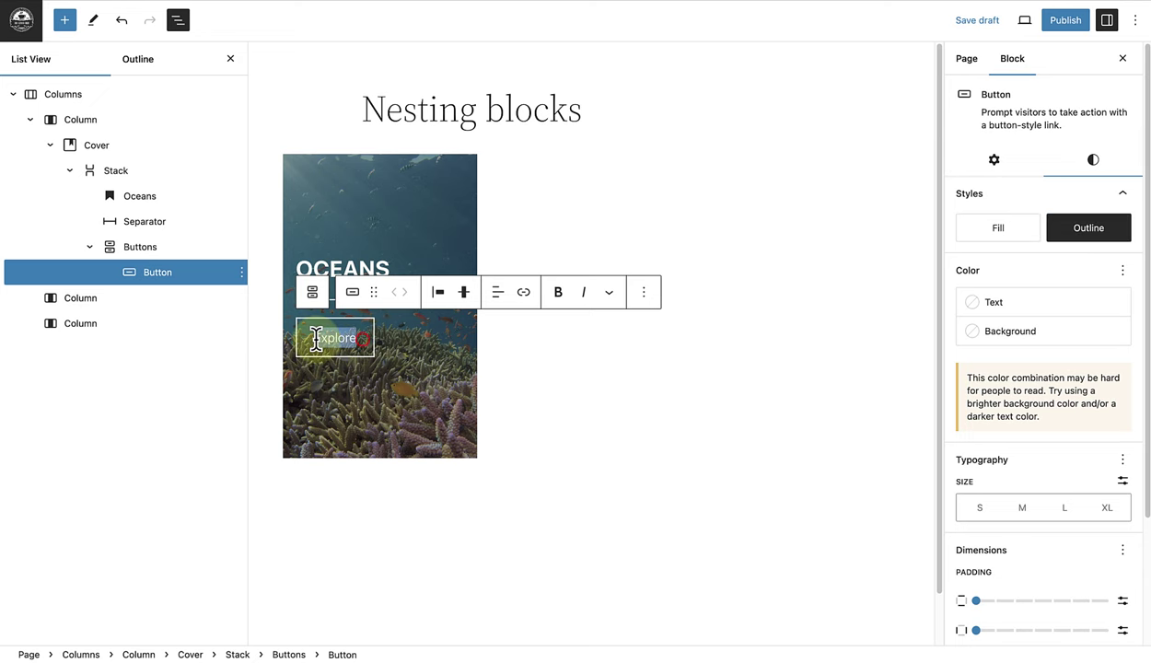
pyautogui.click(560, 293)
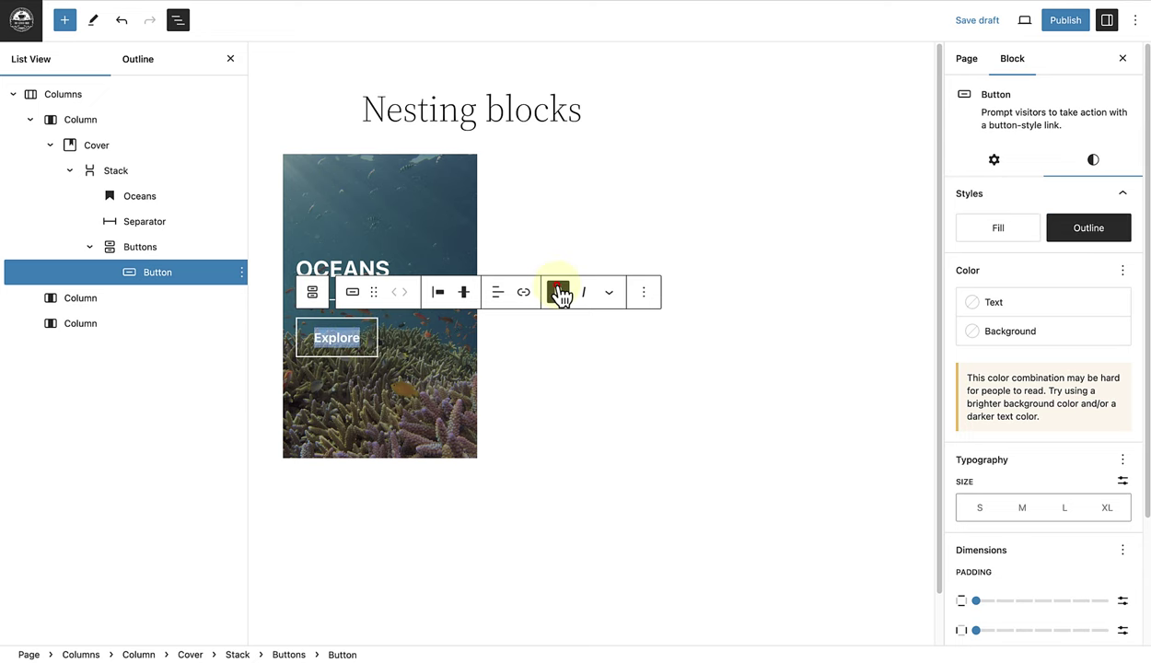
pyautogui.click(526, 295)
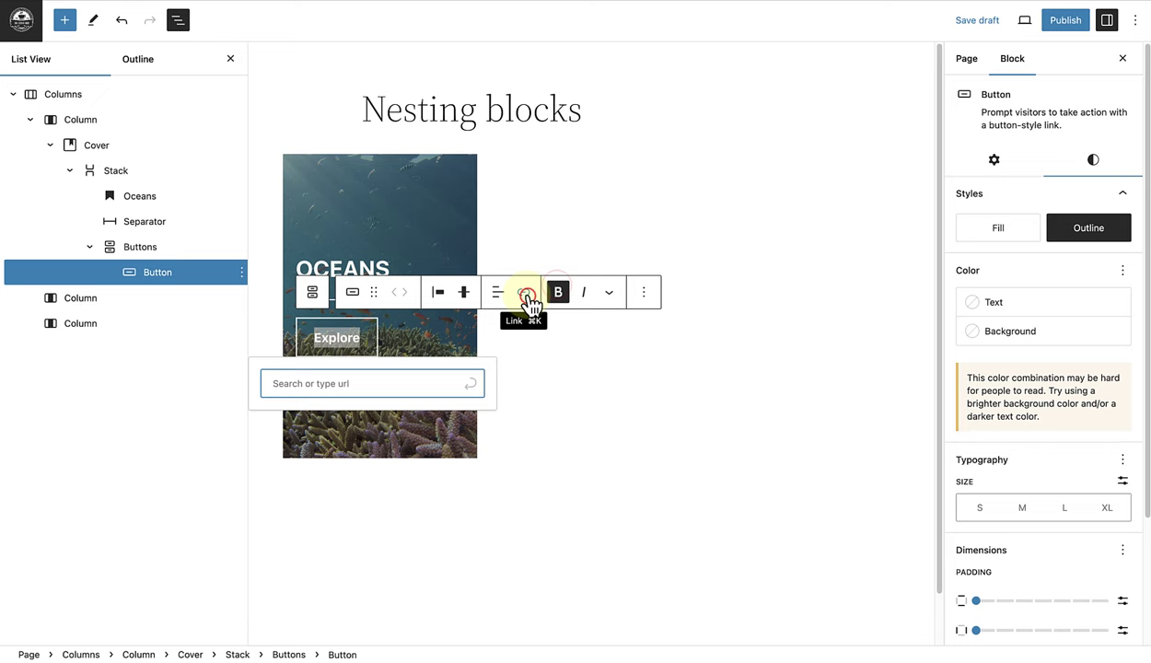
pyautogui.click(373, 326)
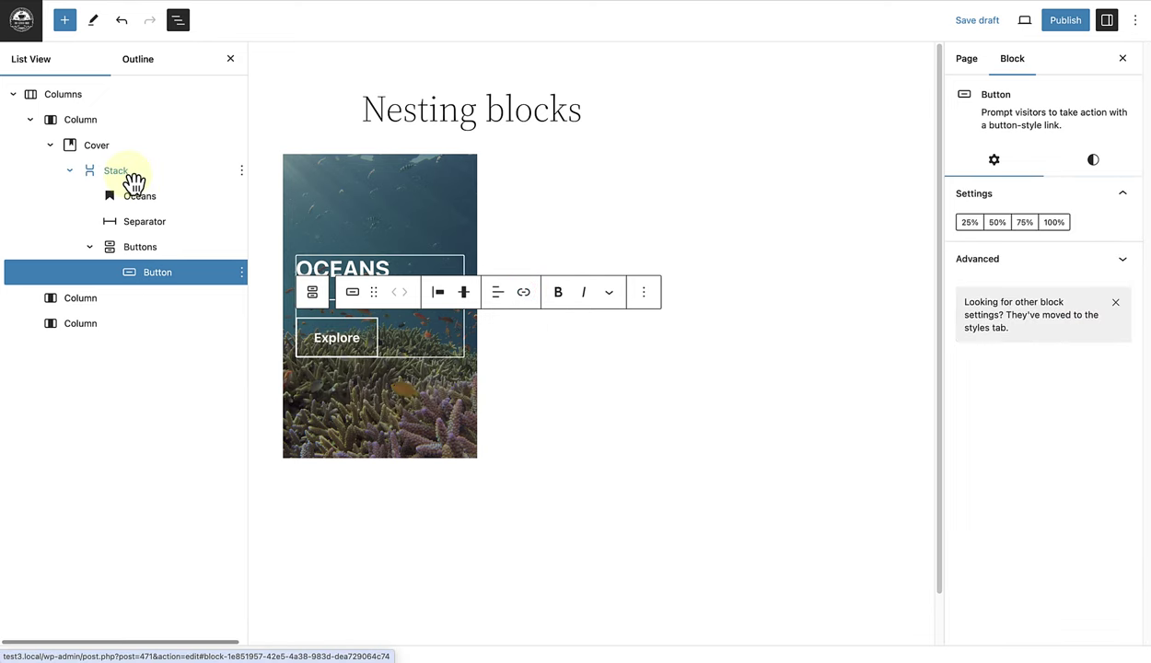
# - Center the items of the stack inside the cover horizontally
pyautogui.click(134, 181)
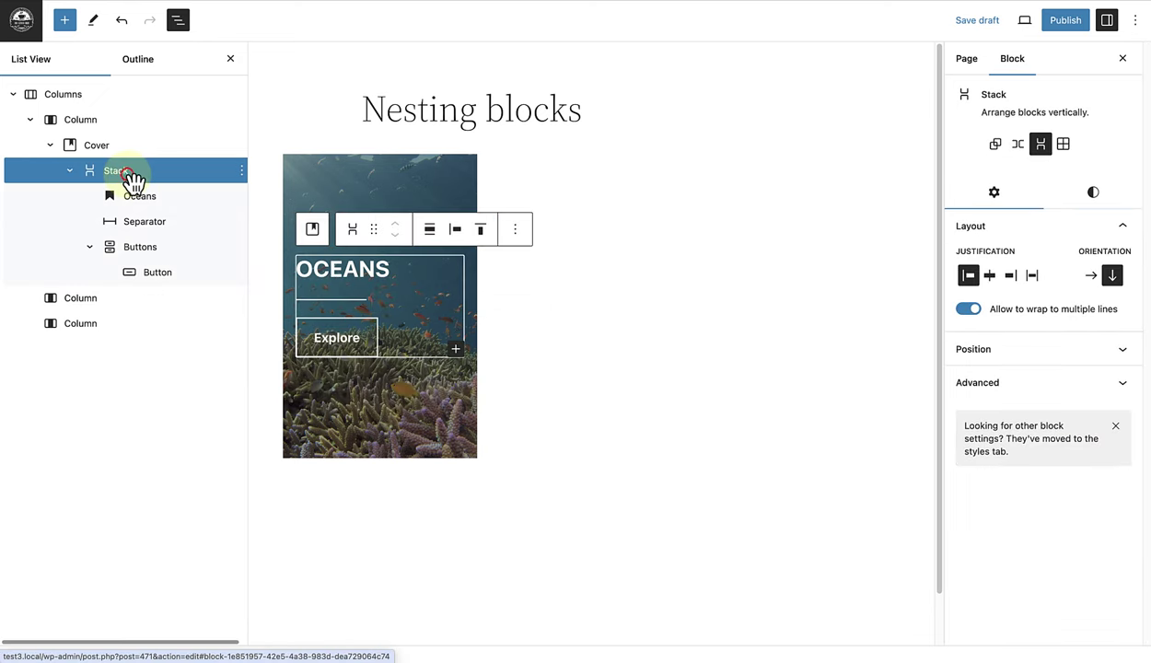
pyautogui.click(452, 229)
pyautogui.click(485, 298)
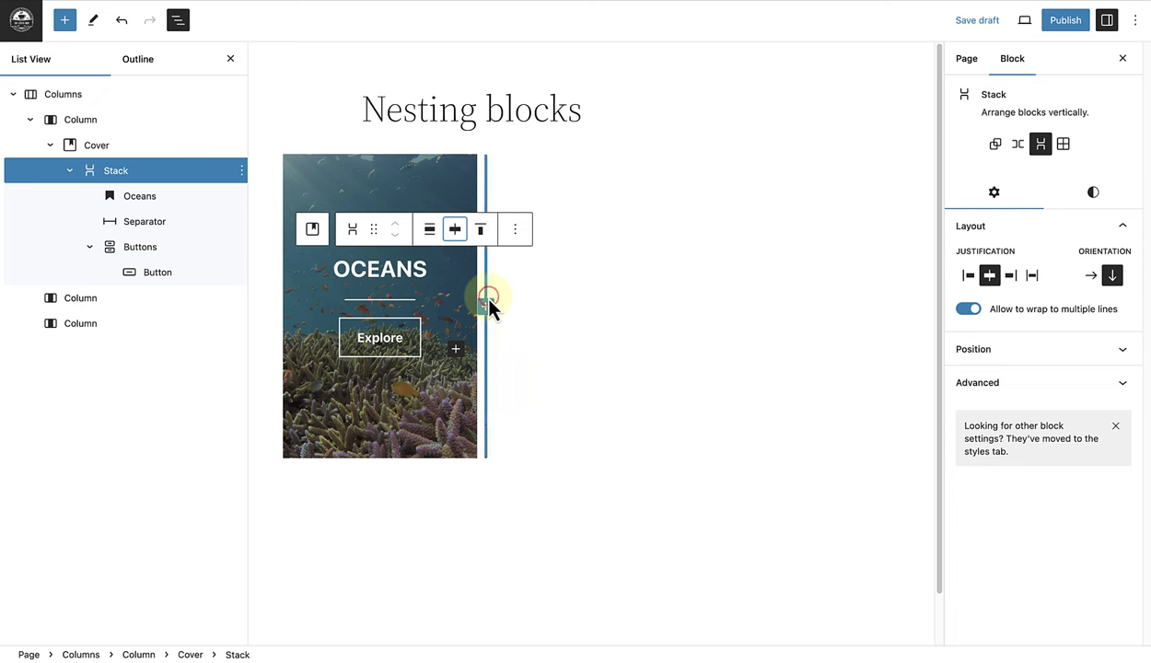
# - Set the stack's block spacing to the third preset step
pyautogui.click(1092, 194)
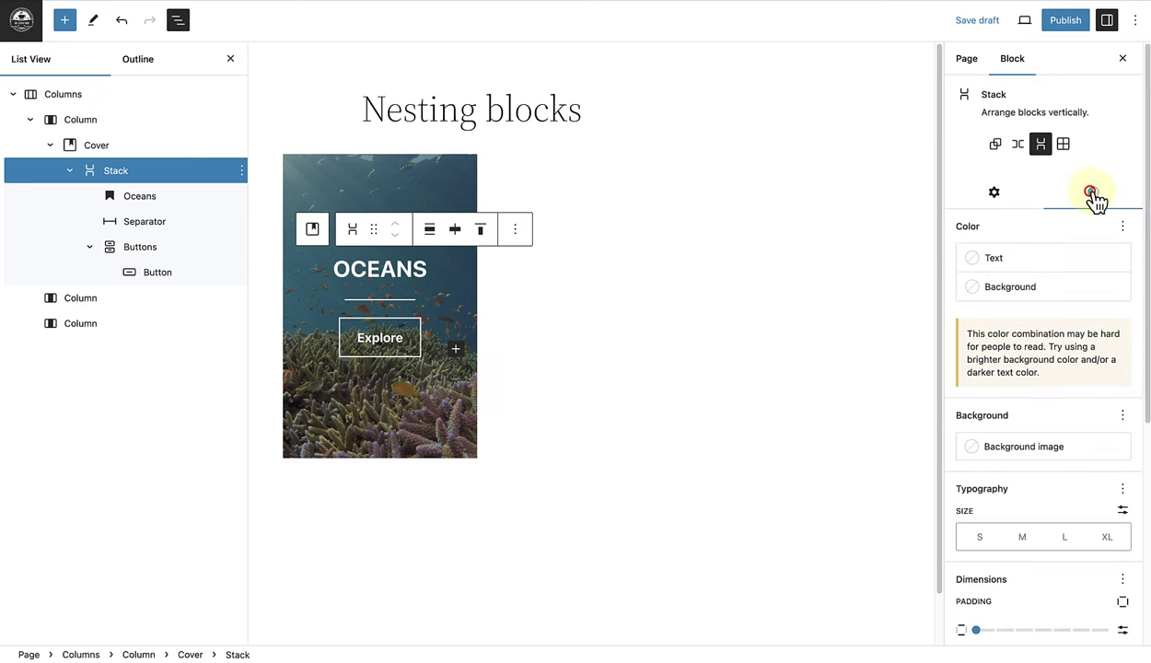
pyautogui.moveTo(1146, 191); pyautogui.dragTo(1138, 429)
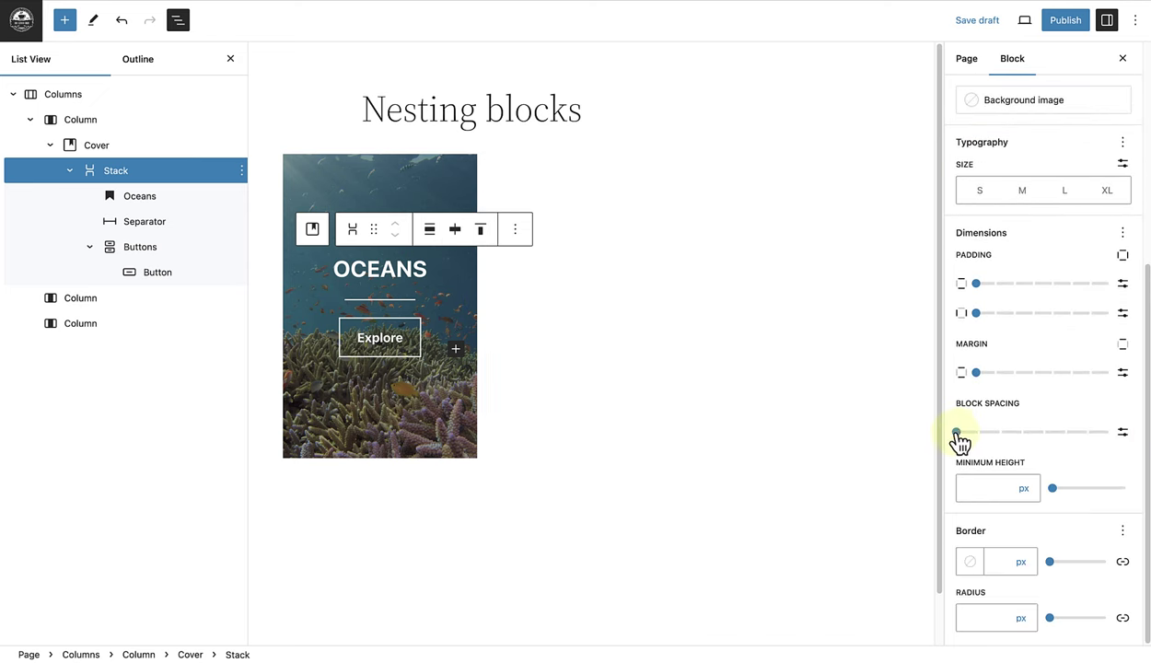
pyautogui.moveTo(957, 432); pyautogui.dragTo(1021, 433)
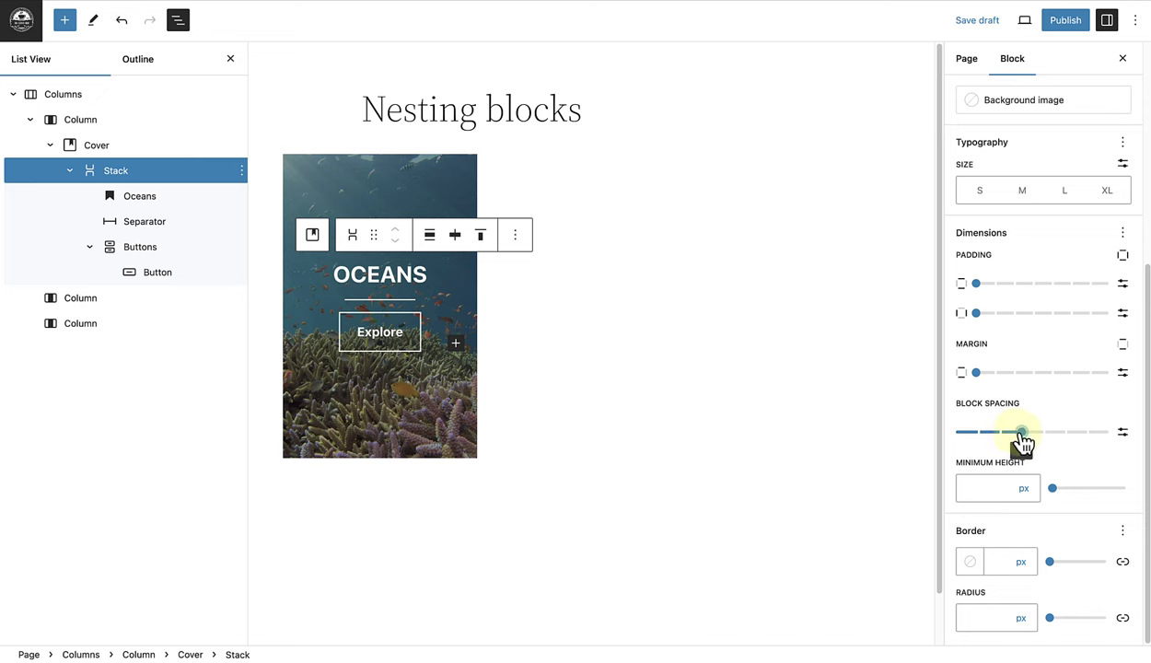
pyautogui.moveTo(1021, 433); pyautogui.dragTo(1021, 433)
# - Set the cover's content position to top center
pyautogui.click(101, 146)
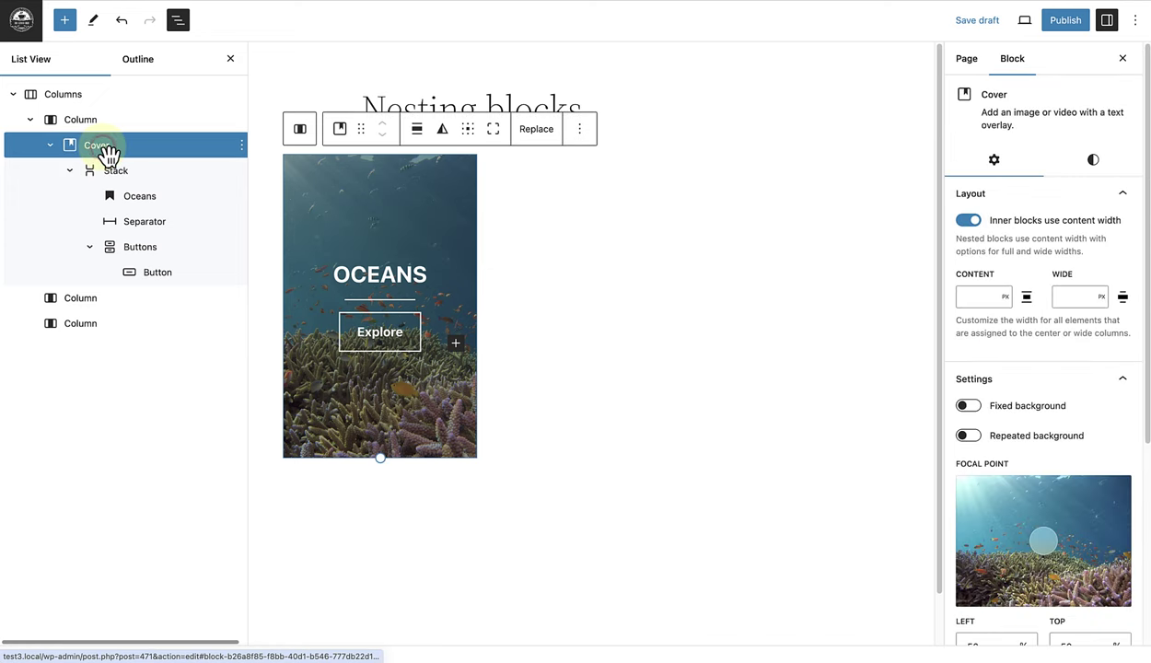
pyautogui.click(472, 132)
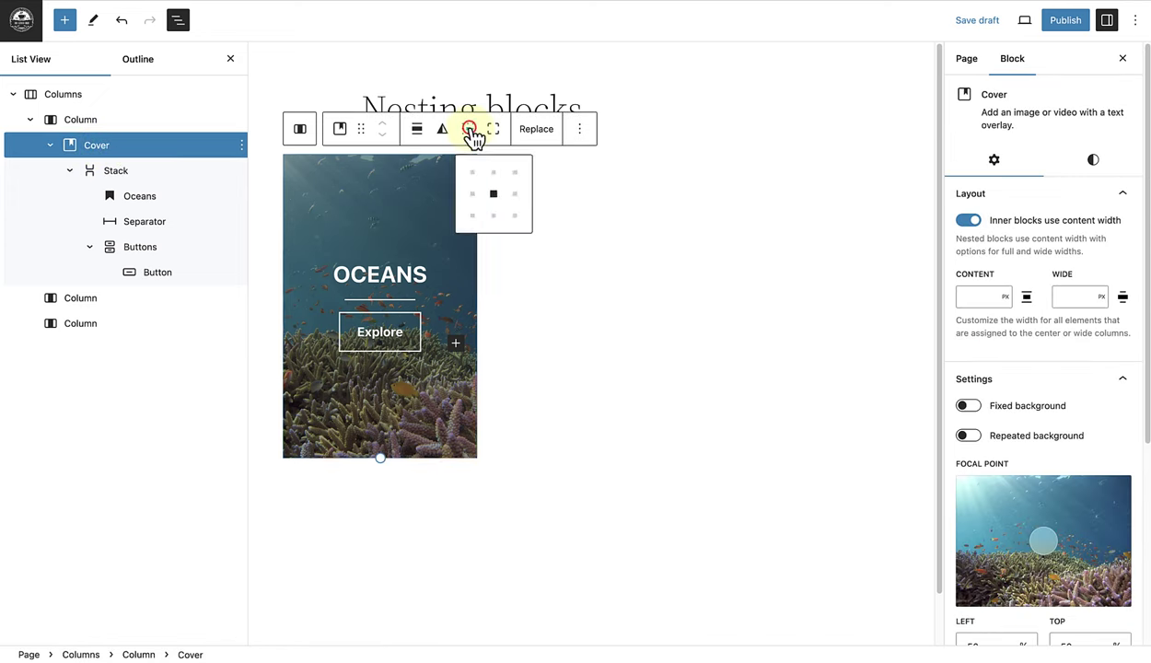
pyautogui.click(496, 175)
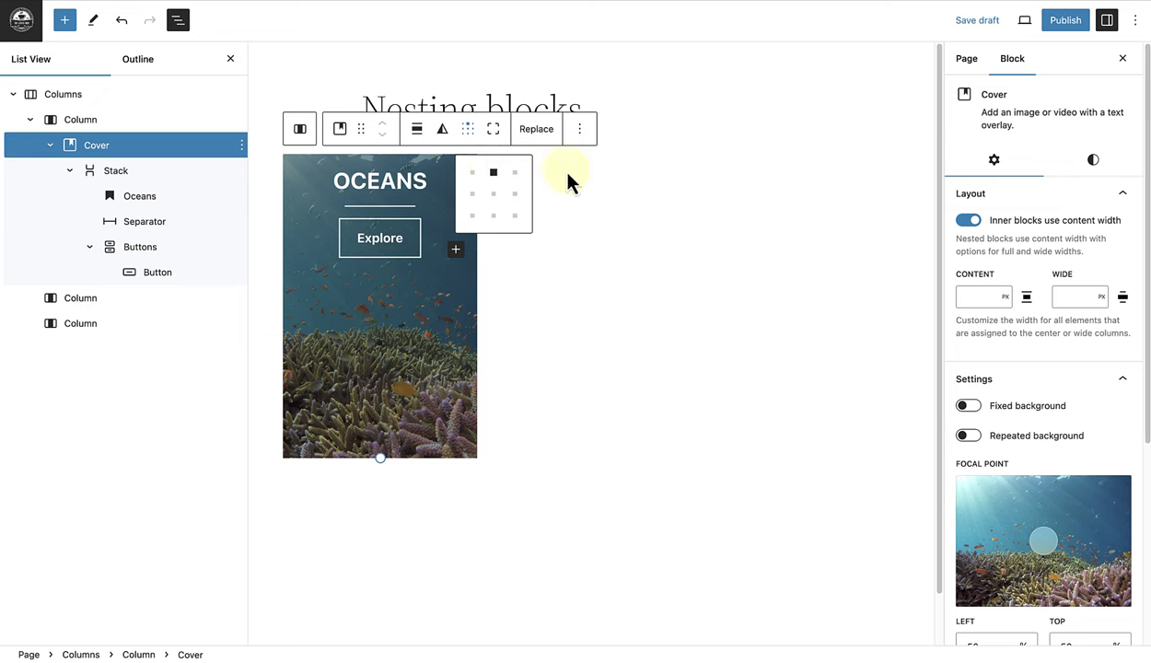
# - Set the cover's vertical and horizontal padding to the fifth preset step and extend its height by about a fifth
pyautogui.click(1095, 160)
pyautogui.moveTo(1145, 158); pyautogui.dragTo(1145, 331)
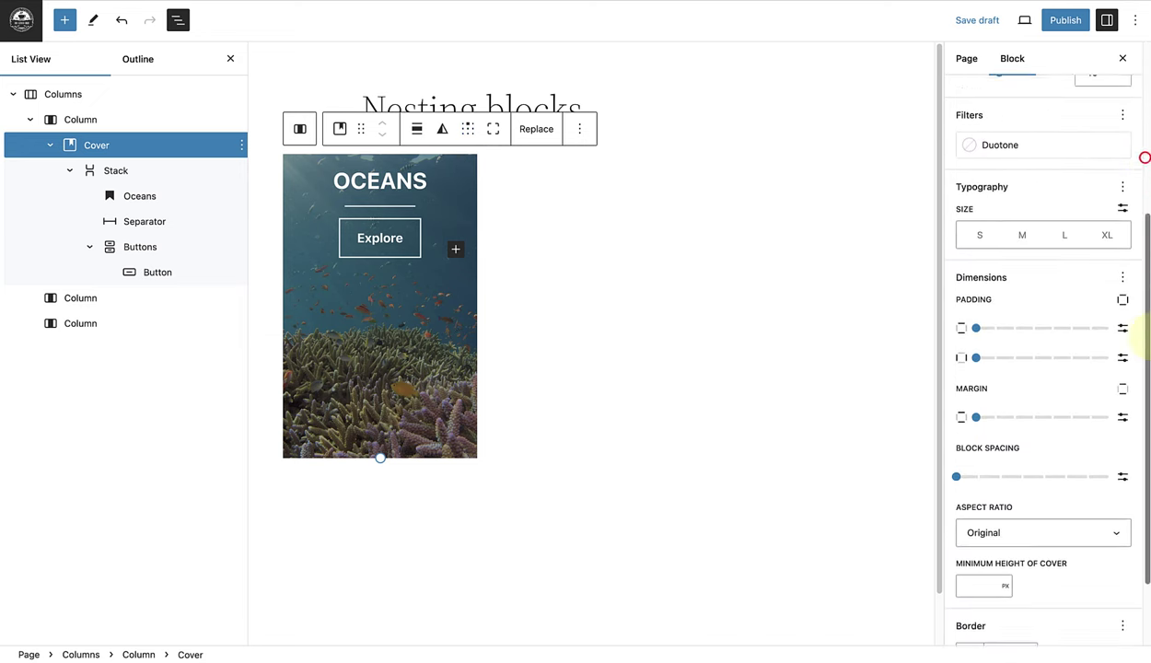
pyautogui.moveTo(976, 310); pyautogui.dragTo(1066, 312)
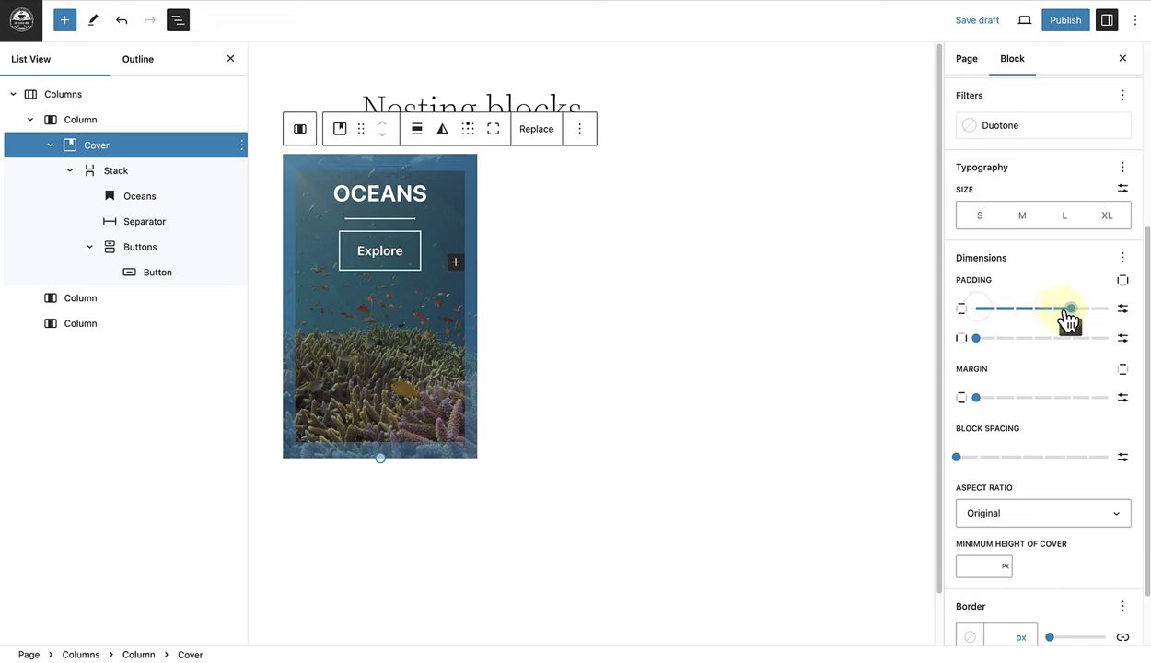
pyautogui.moveTo(978, 340); pyautogui.dragTo(1070, 345)
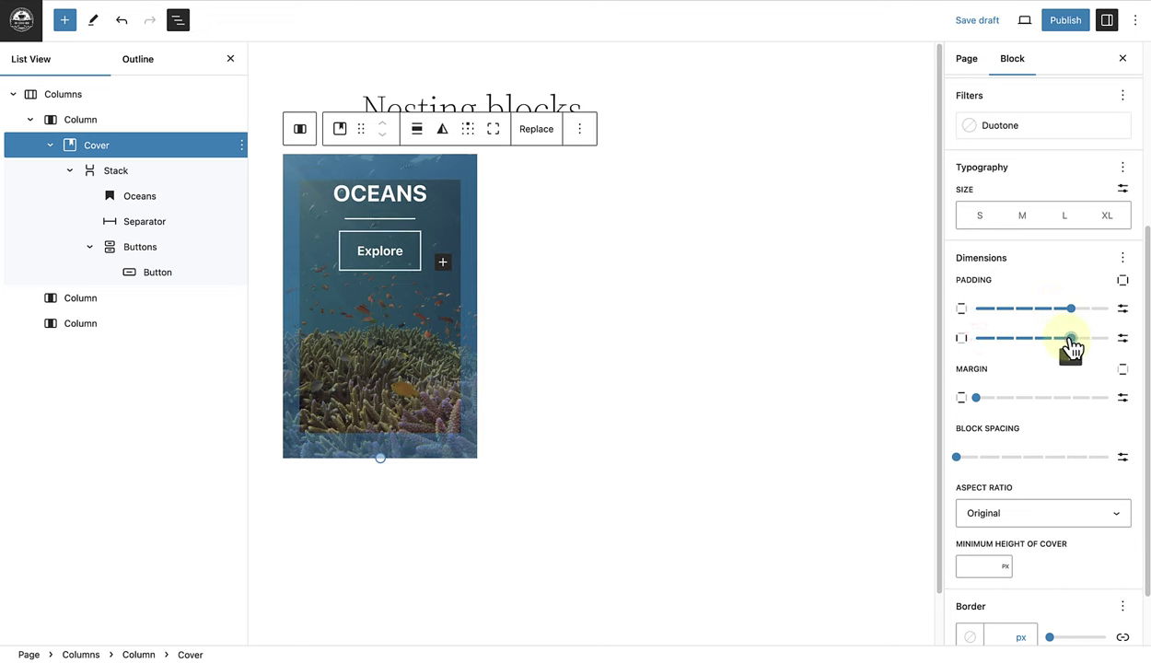
pyautogui.click(306, 373)
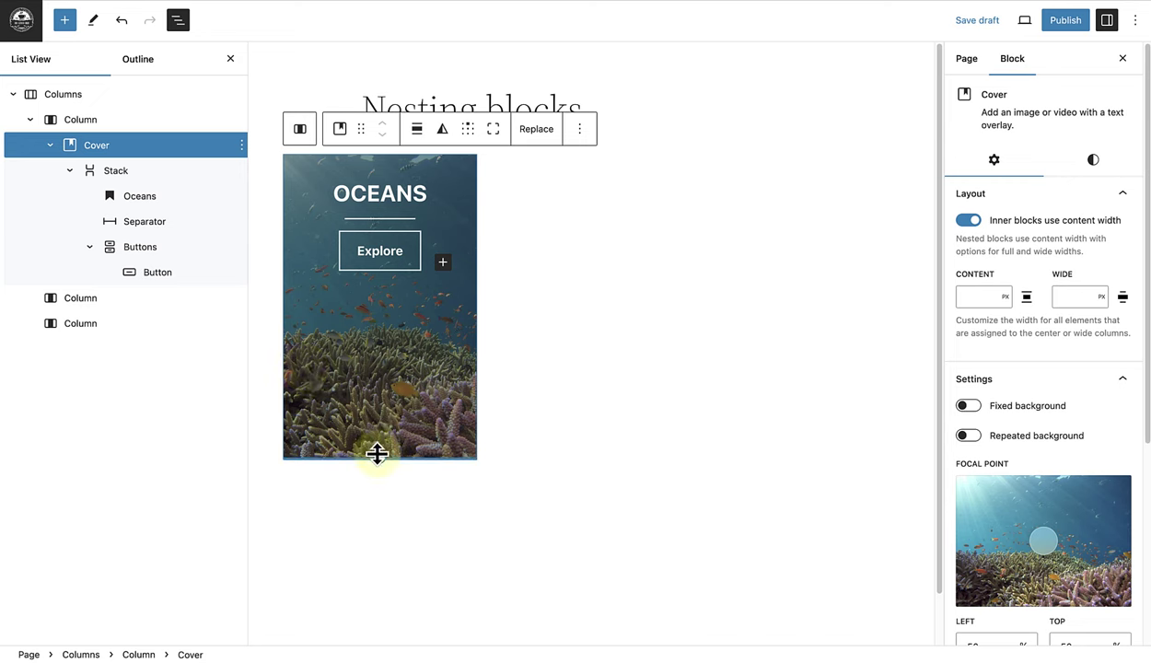
pyautogui.moveTo(381, 457); pyautogui.dragTo(382, 518)
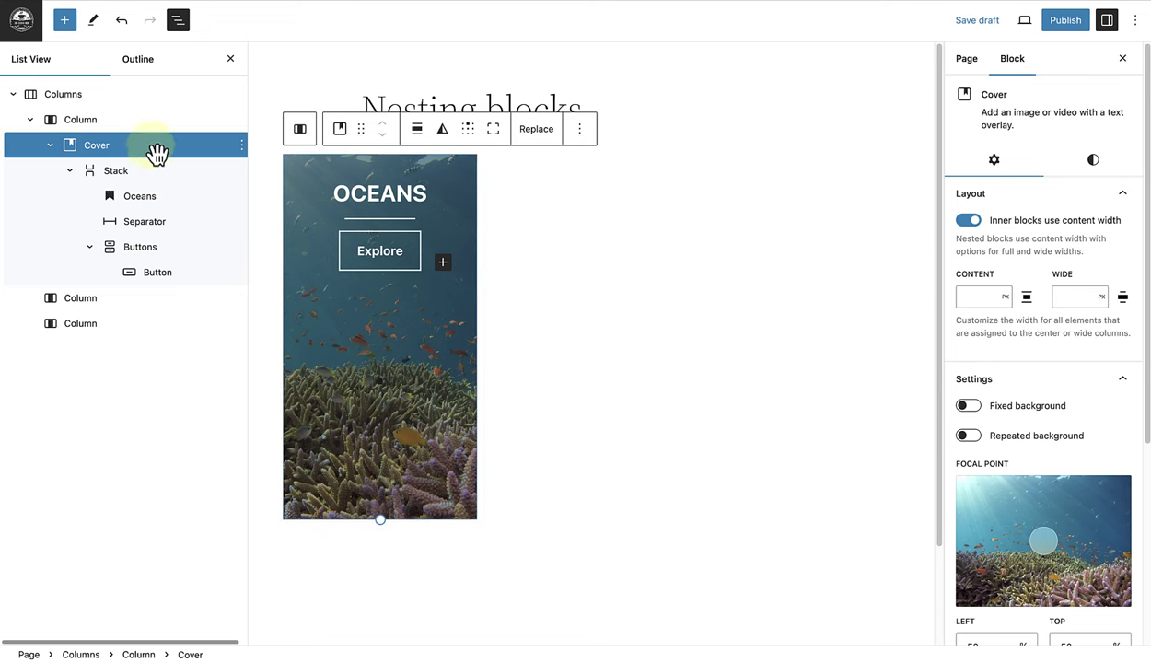
# - Duplicate the finished "Oceans" column twice within the Columns block
pyautogui.click(81, 125)
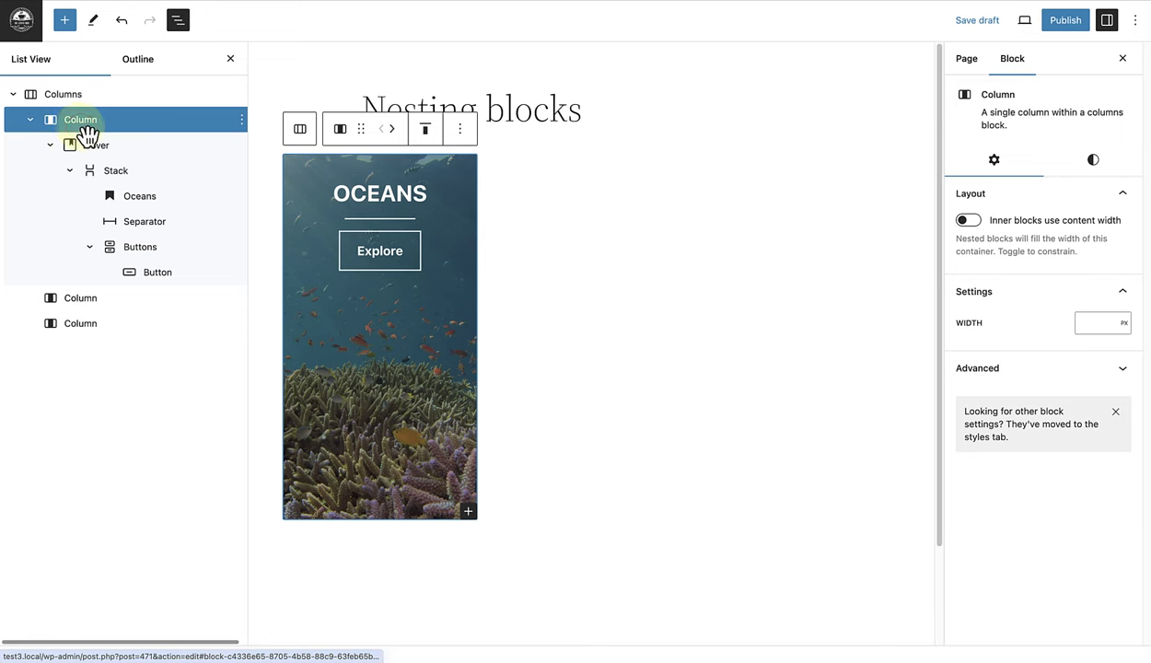
pyautogui.click(458, 138)
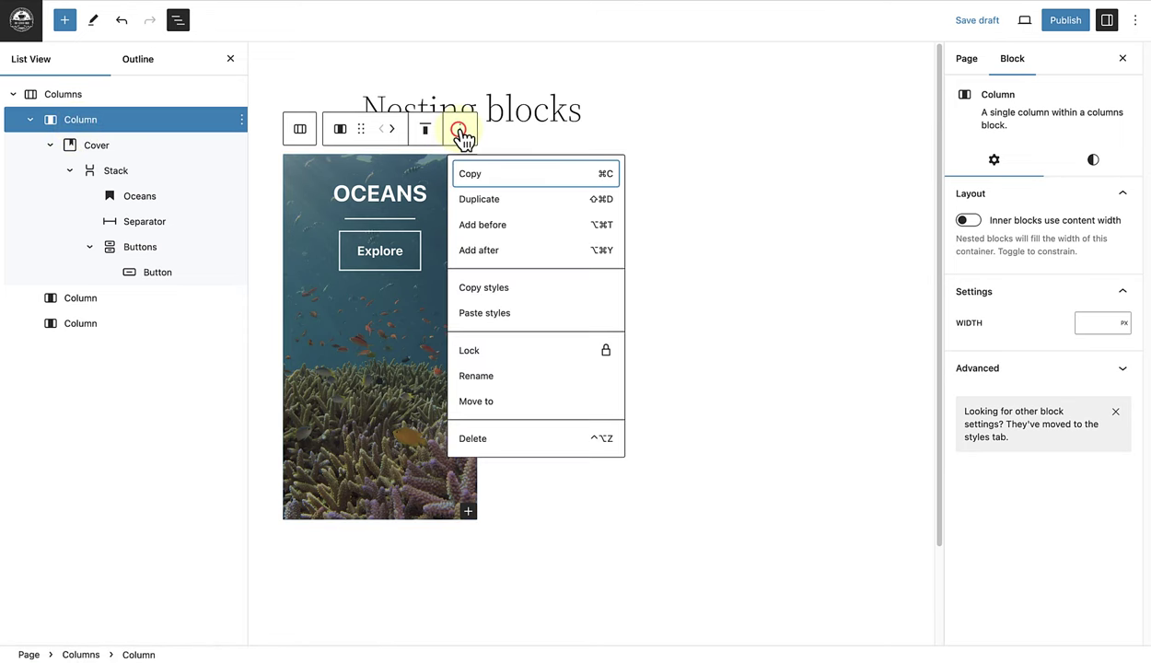
pyautogui.click(493, 201)
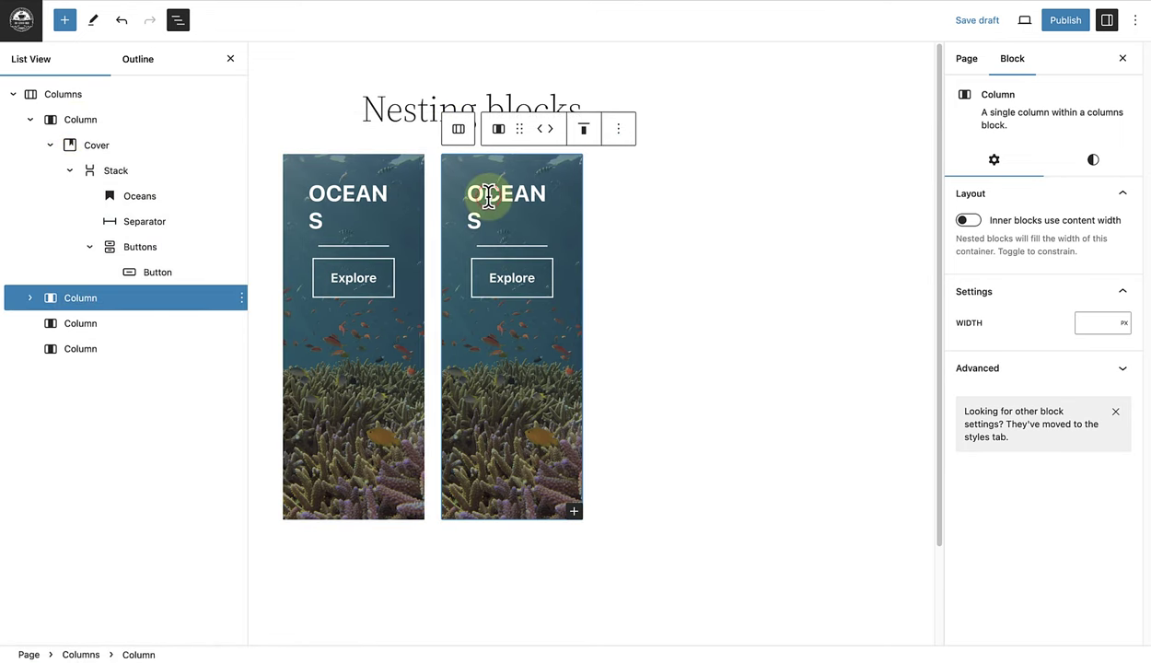
pyautogui.click(624, 136)
pyautogui.click(648, 200)
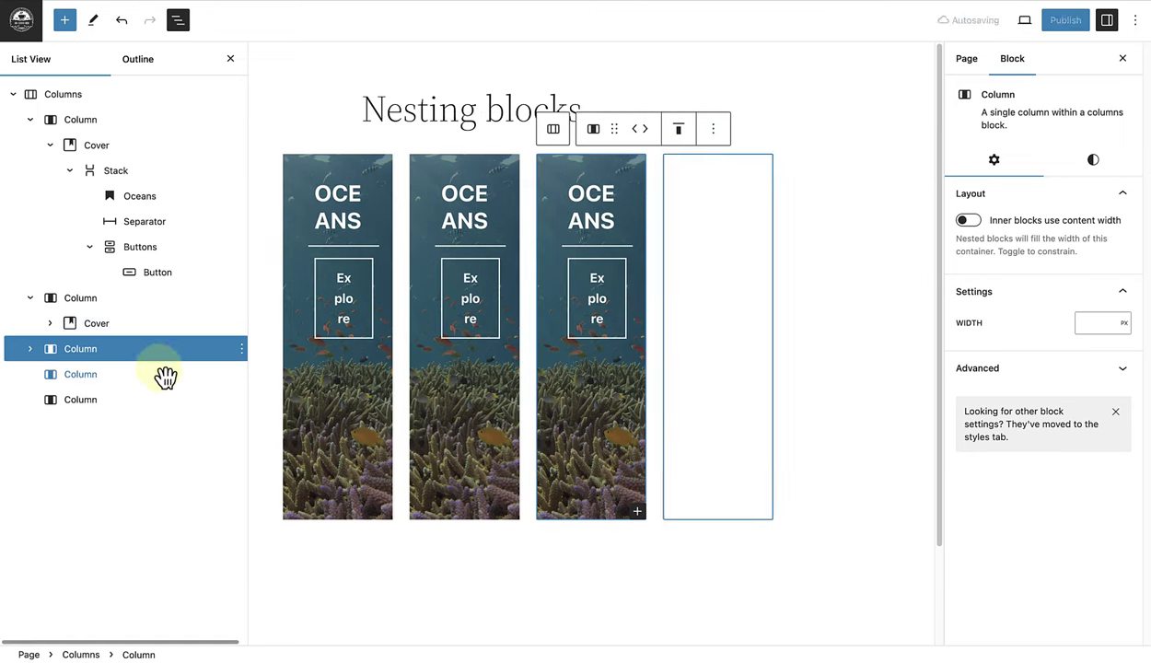
# - Delete the two empty columns at the end of the Columns block together
pyautogui.click(101, 375)
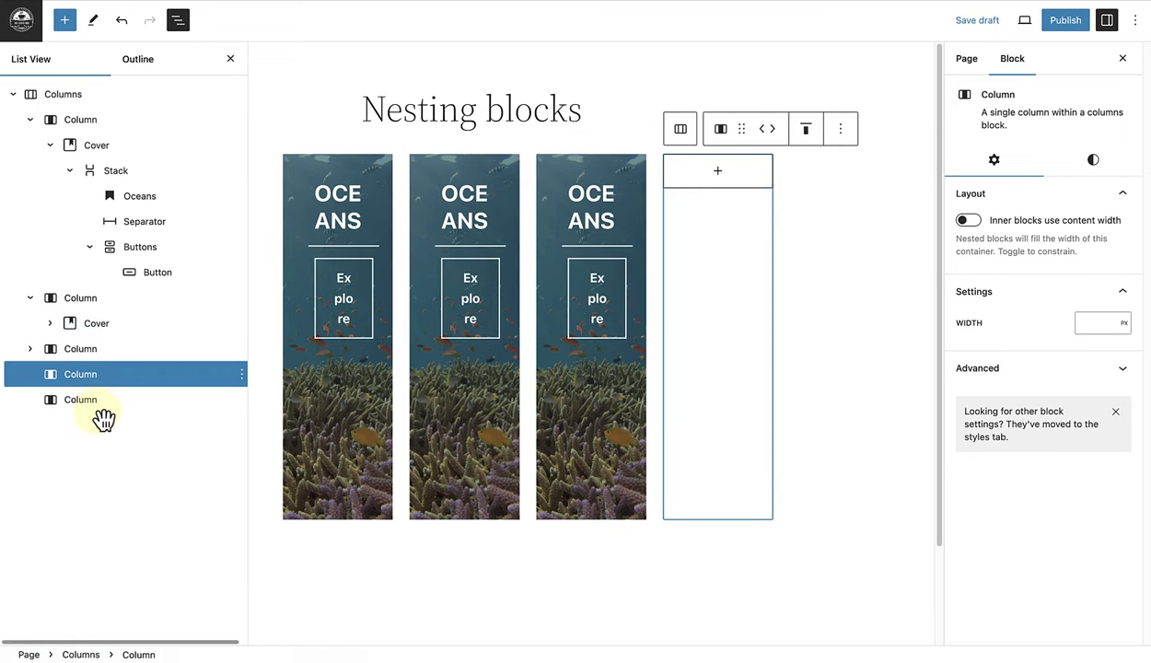
pyautogui.keyDown('shift'); pyautogui.click(93, 399); pyautogui.keyUp('shift')
pyautogui.click(242, 375)
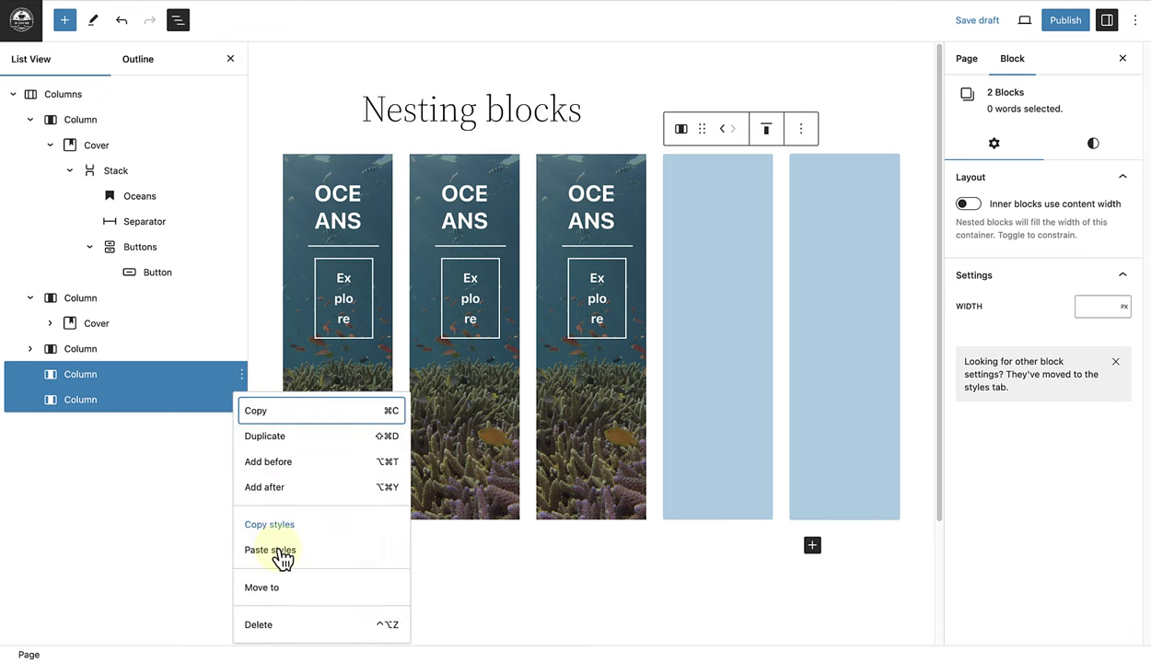
pyautogui.click(265, 626)
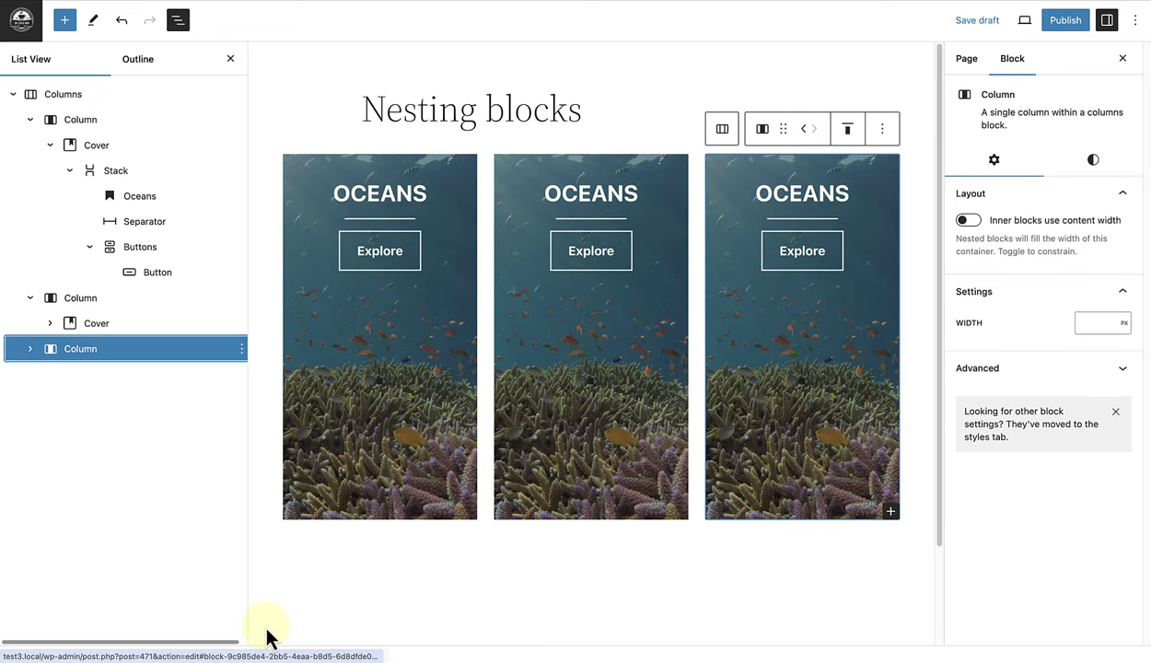